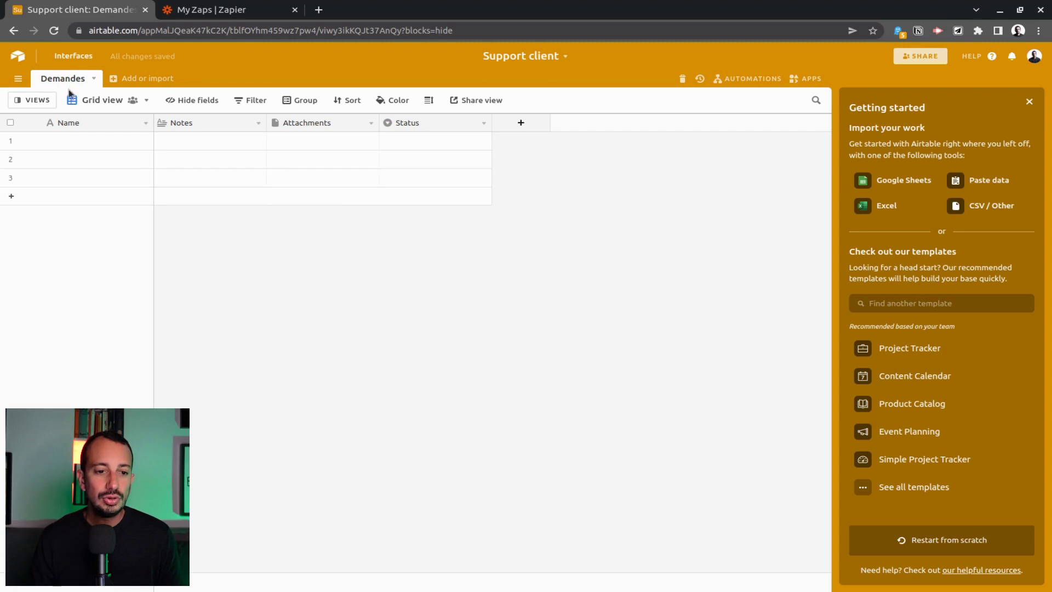
# Rename the primary Name field to ID and make it an Autonumber field.
pyautogui.click(145, 124)
pyautogui.click(120, 143)
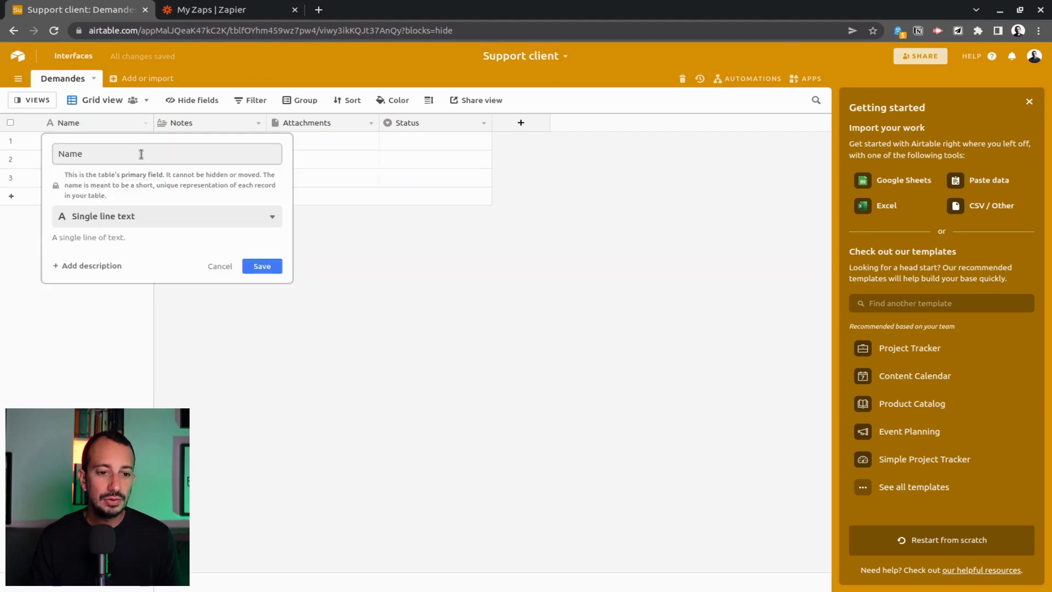
pyautogui.write('ID')
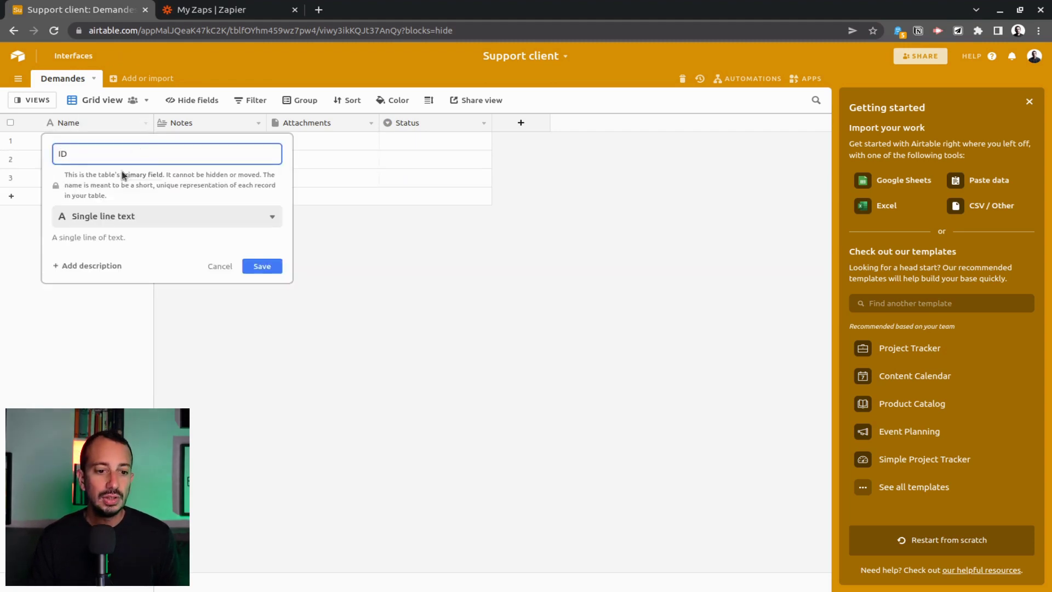
pyautogui.click(129, 216)
pyautogui.click(219, 436)
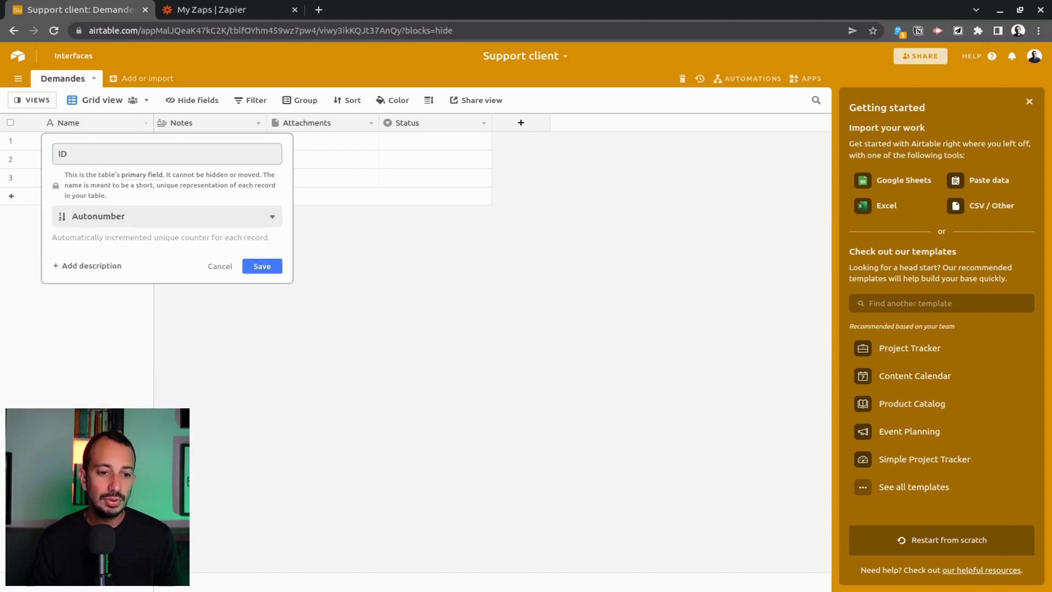
pyautogui.click(262, 265)
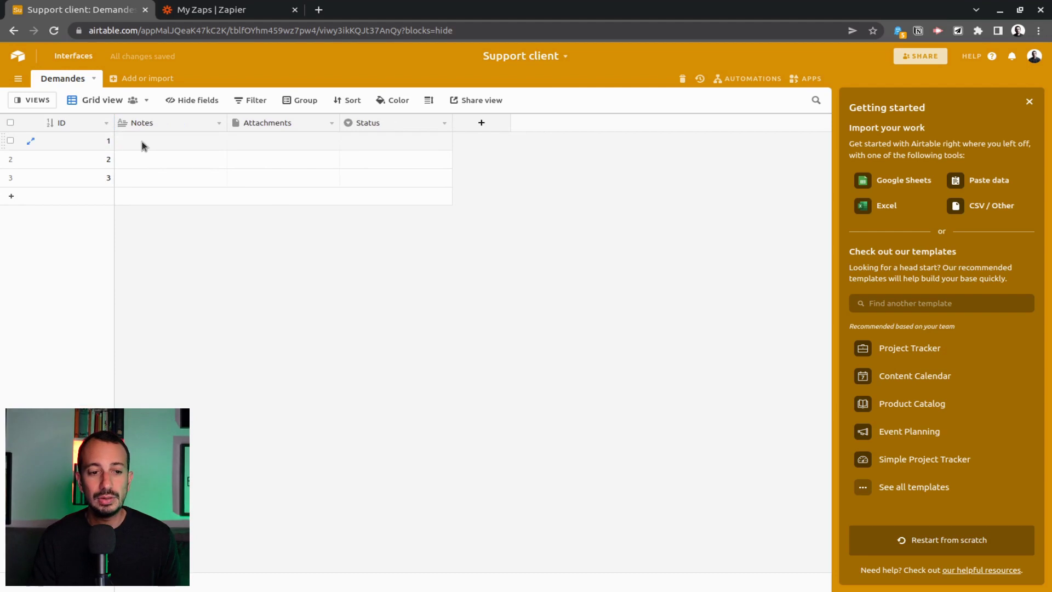
# Delete all three empty records from the table.
pyautogui.click(10, 122)
pyautogui.rightClick(72, 159)
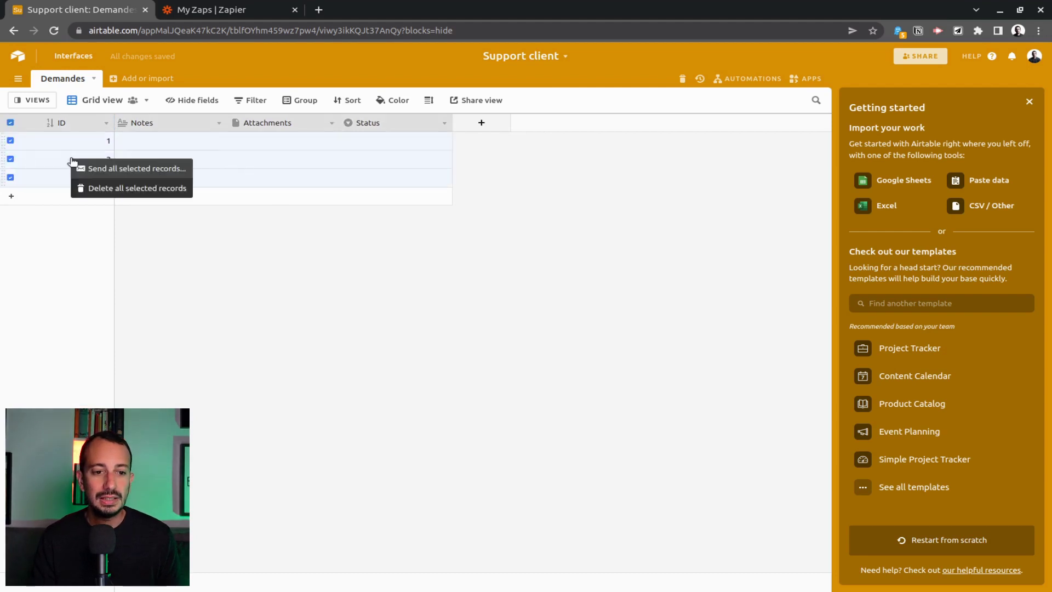
pyautogui.click(129, 188)
# Rename the Notes field to Email and change its type to Email.
pyautogui.doubleClick(157, 127)
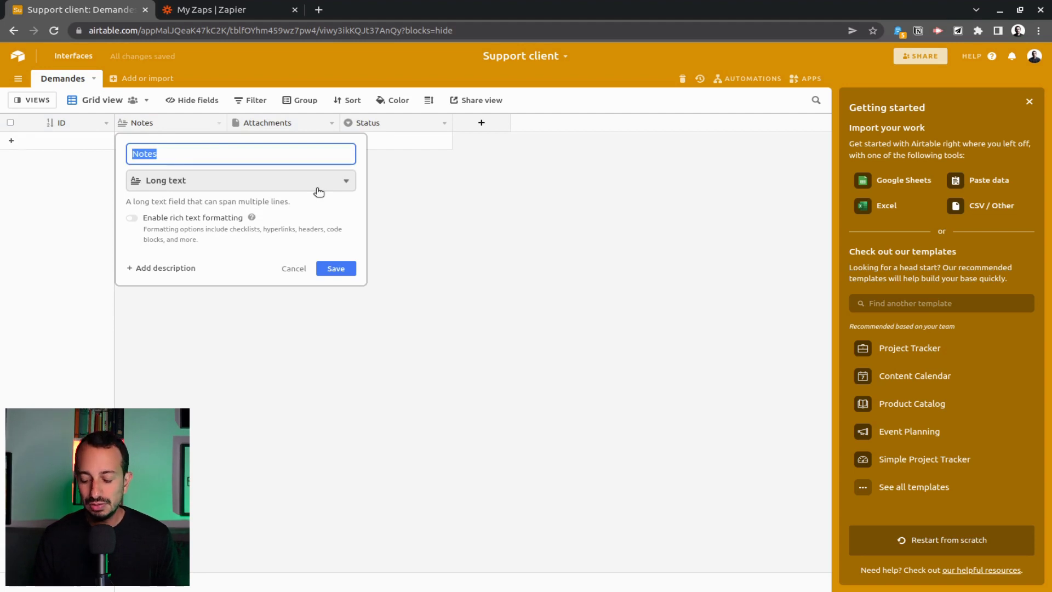
pyautogui.write('Email')
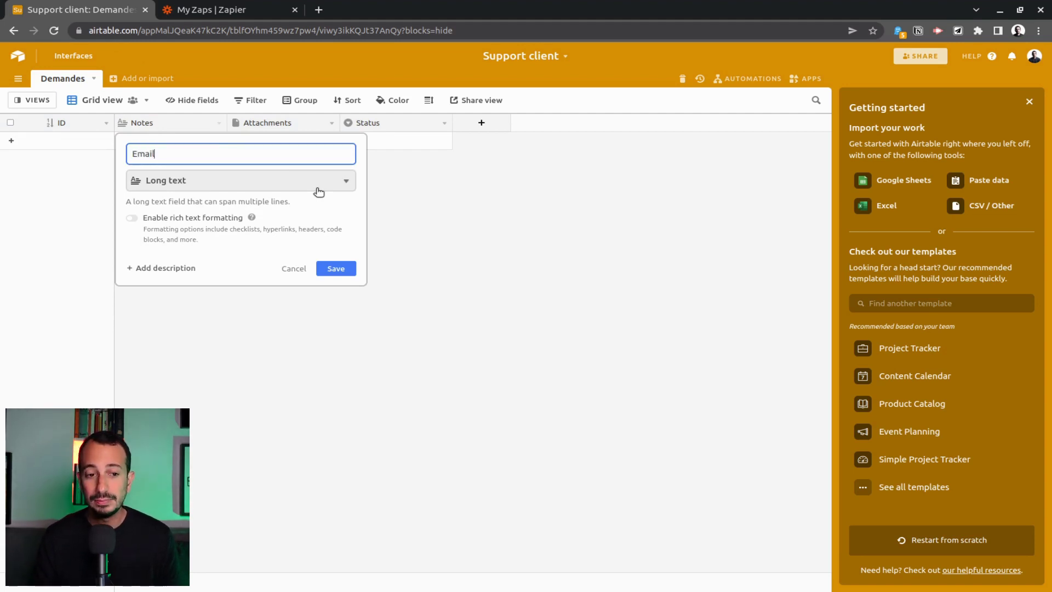
pyautogui.click(318, 191)
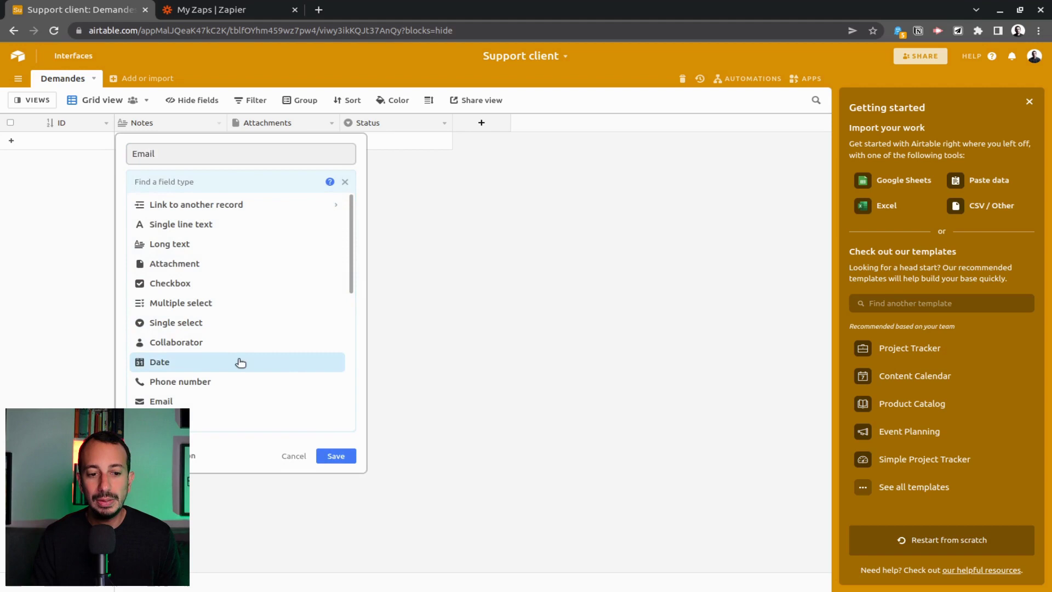
pyautogui.scroll(-1, 247, 386)
pyautogui.click(214, 370)
pyautogui.click(333, 231)
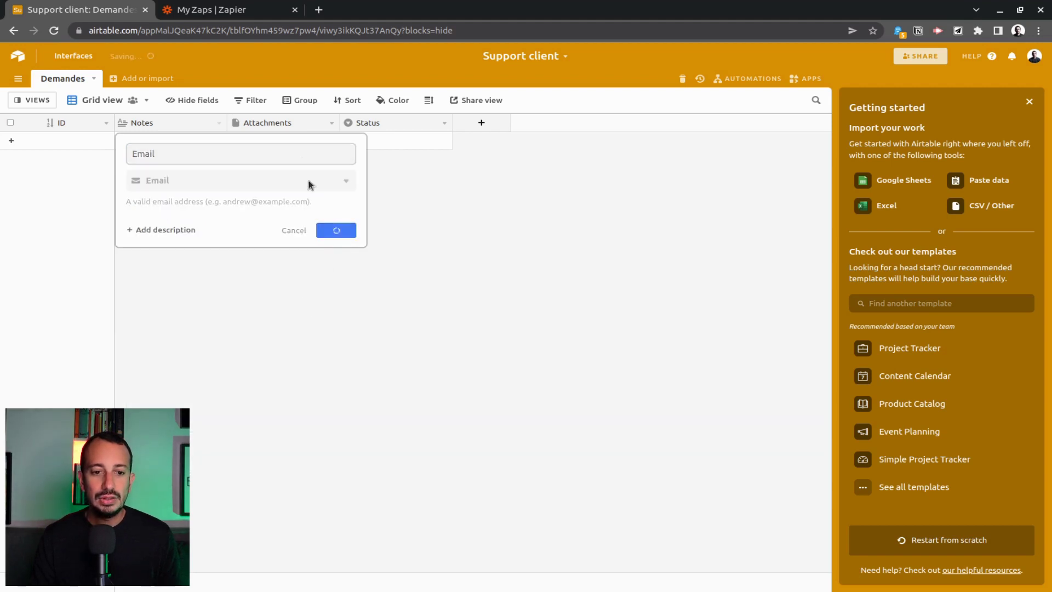
# Rename Attachments to PJ, move it after Status, and review Status's choices unchanged.
pyautogui.doubleClick(278, 124)
pyautogui.write('PJ')
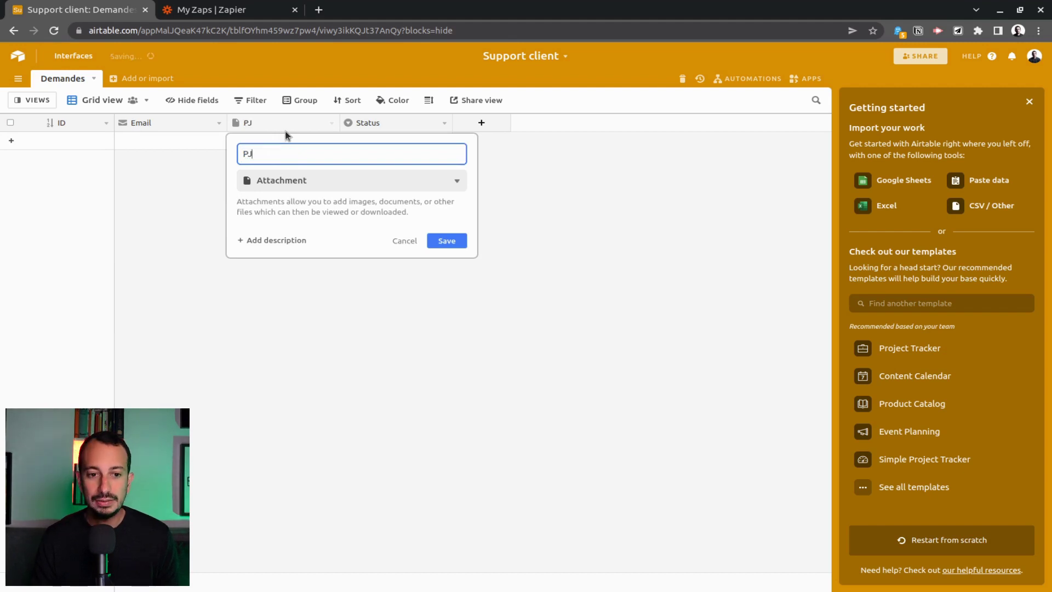
pyautogui.press('Return')
pyautogui.moveTo(278, 127); pyautogui.dragTo(438, 124)
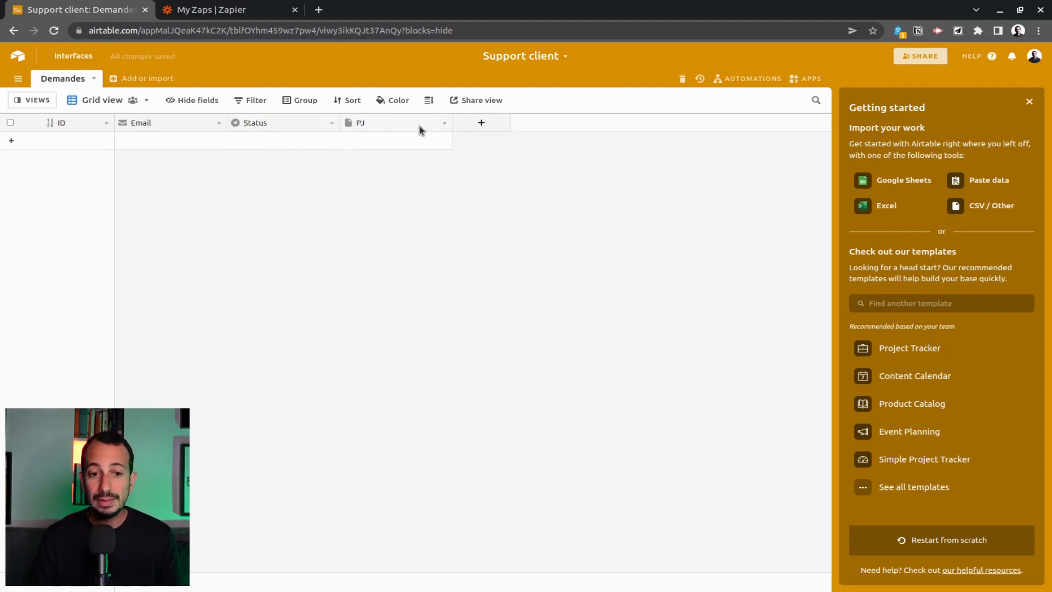
pyautogui.click(331, 126)
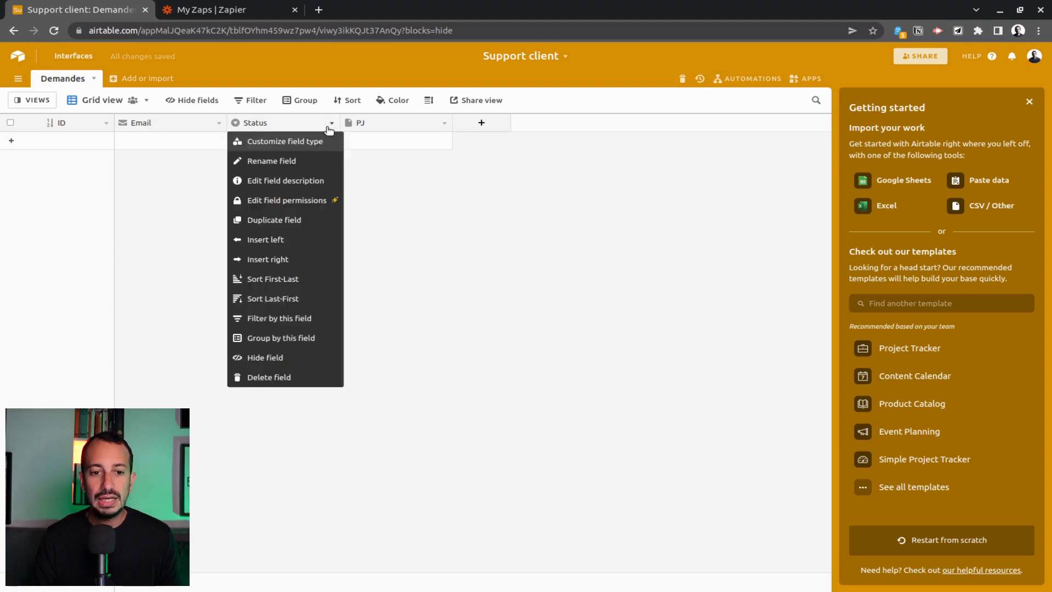
pyautogui.click(310, 137)
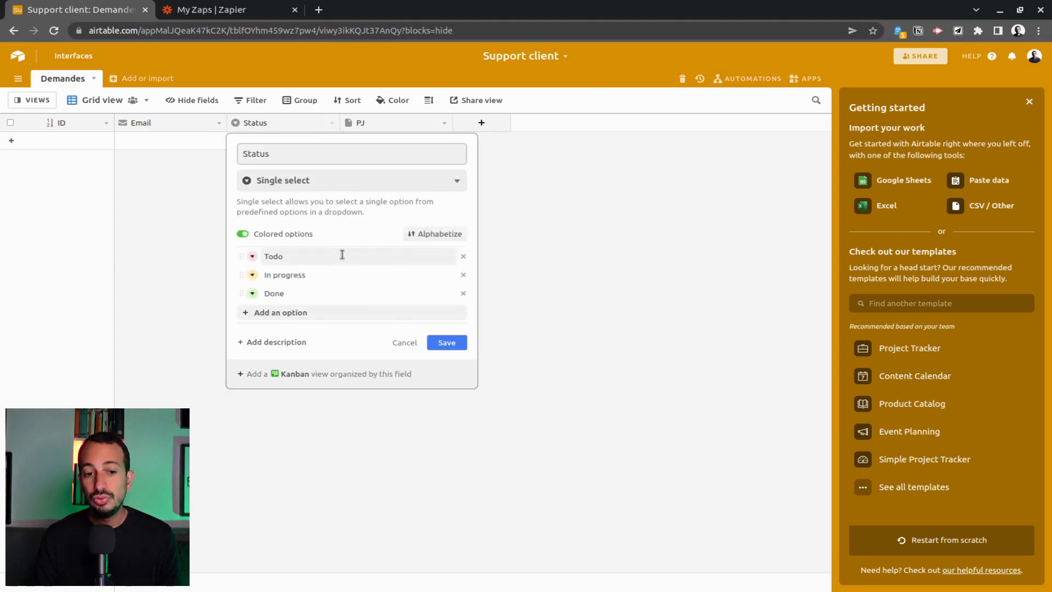
pyautogui.press('Return')
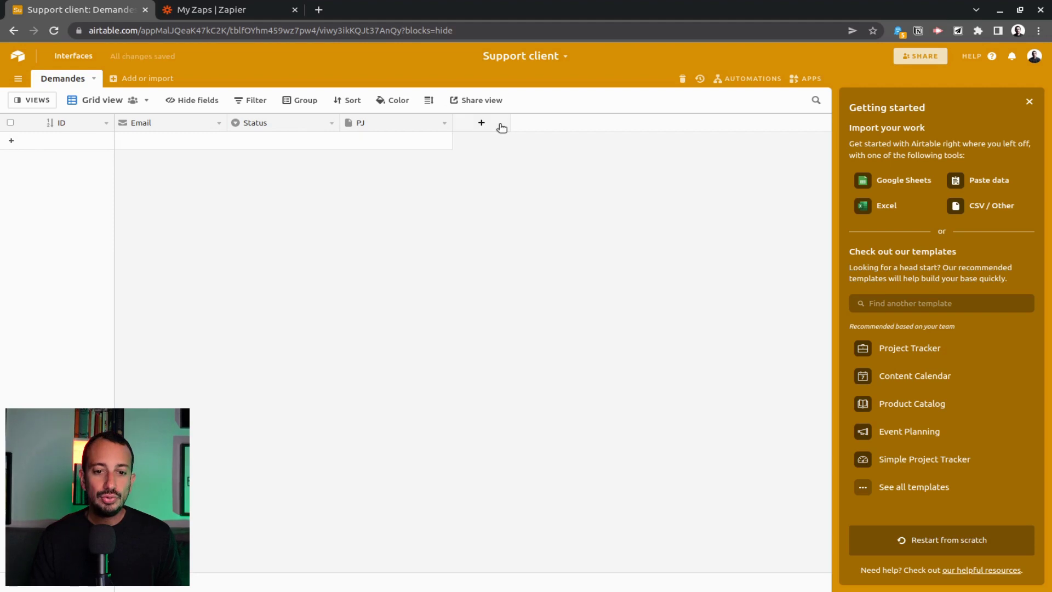
# Add a single line text field named Sujet.
pyautogui.click(482, 123)
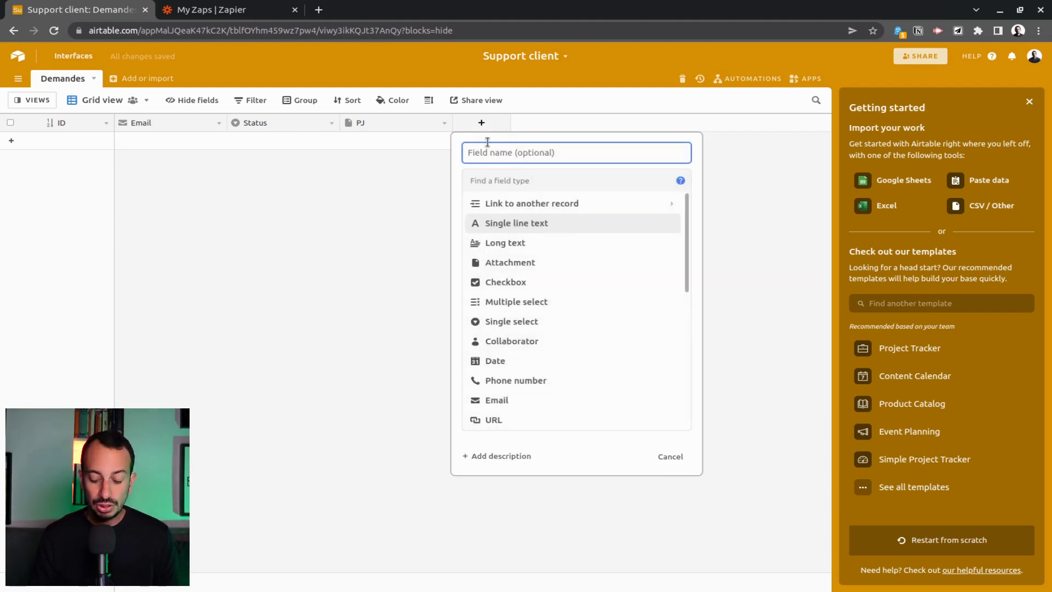
pyautogui.write('Sujet')
pyautogui.press('Return')
pyautogui.click(594, 123)
# Add a long text field named Description and close the getting-started panel.
pyautogui.write('Description')
pyautogui.click(653, 242)
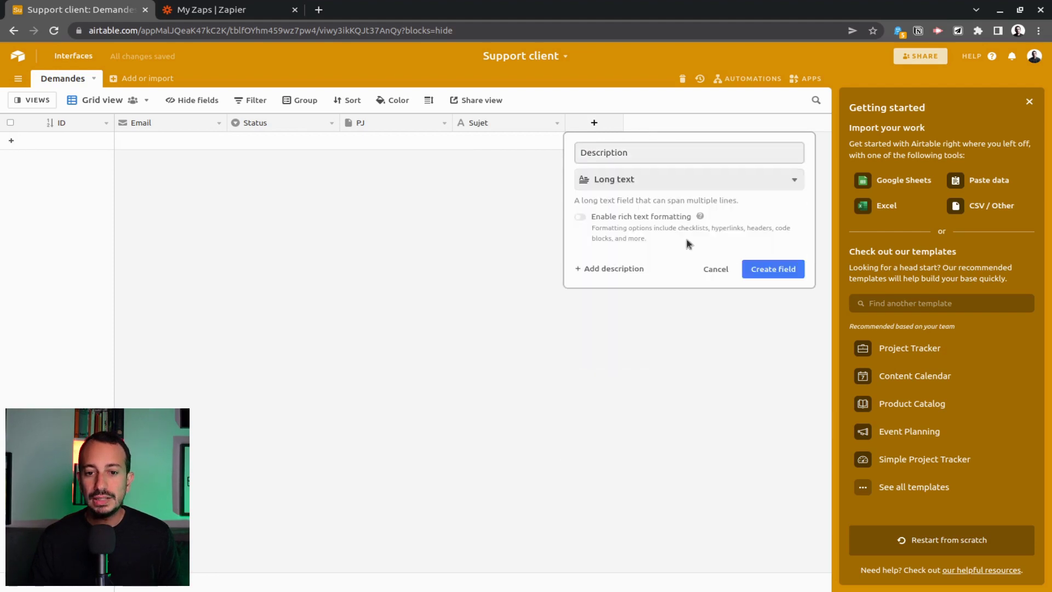
pyautogui.click(771, 268)
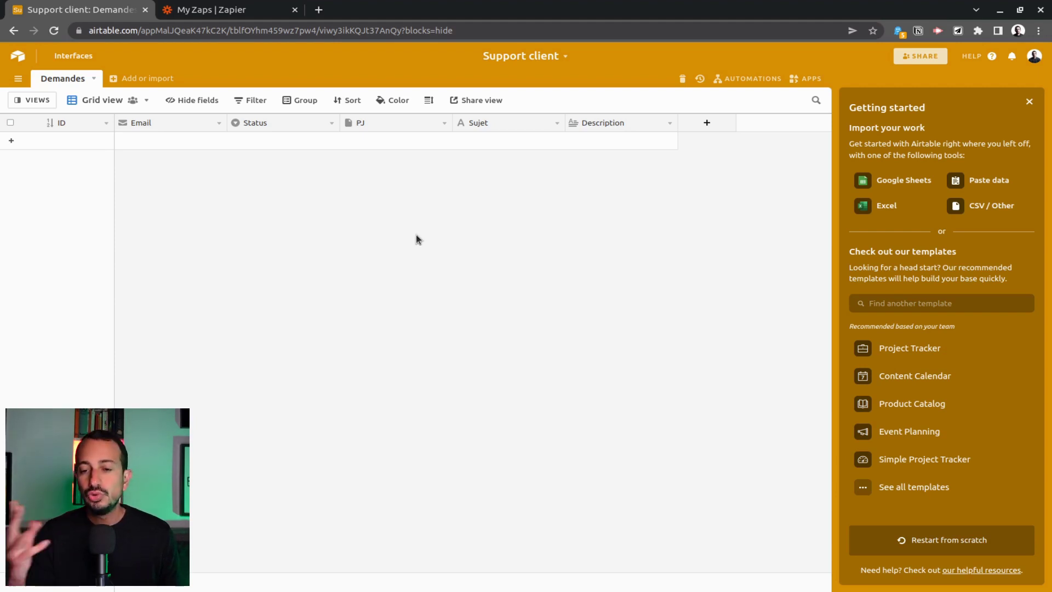
pyautogui.click(1029, 104)
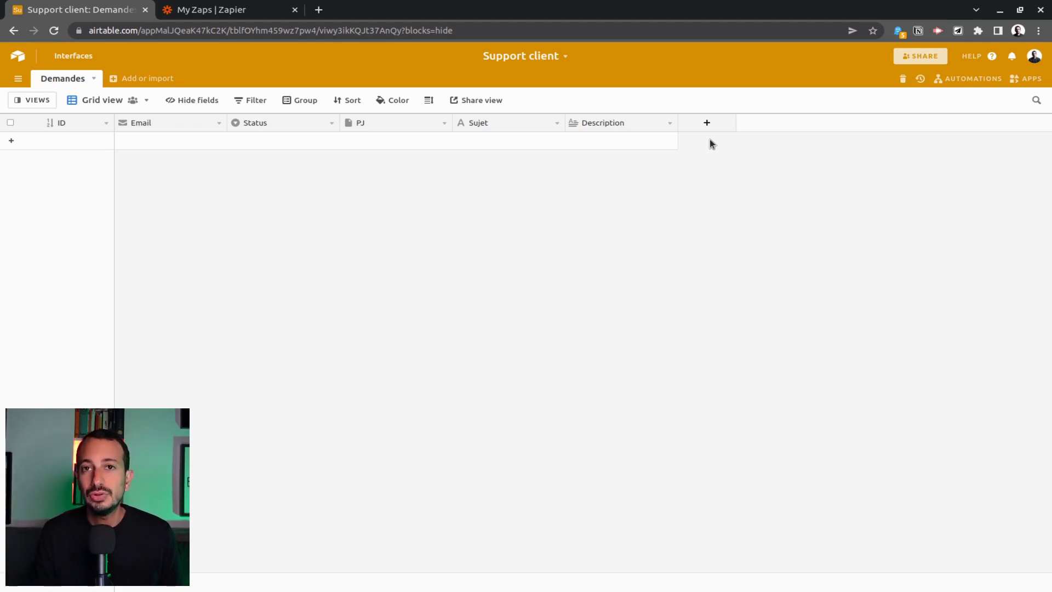
# Create a single line text field 'Email du responsable' after Description.
pyautogui.click(708, 122)
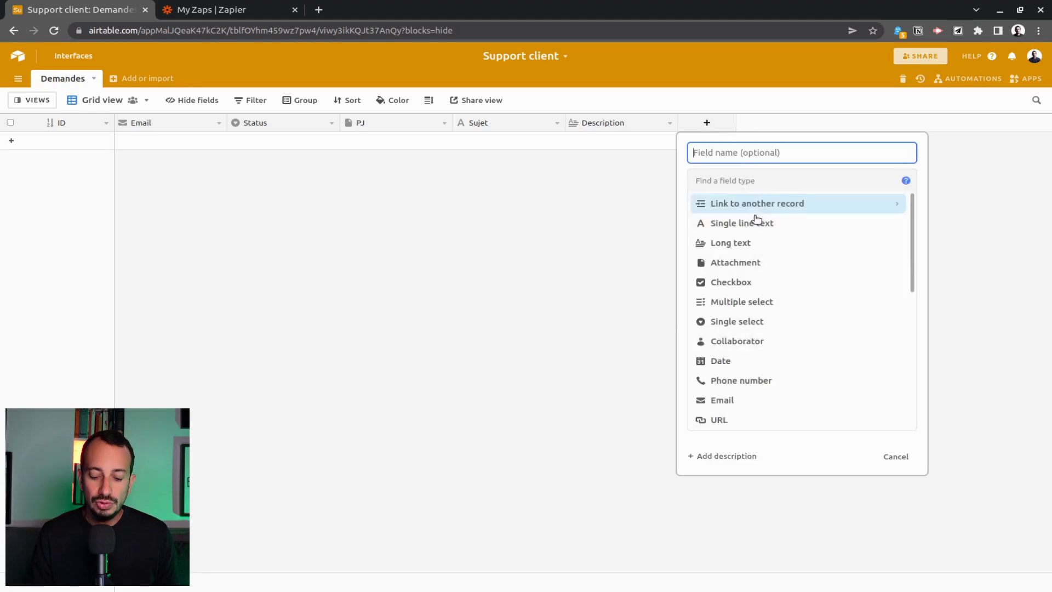
pyautogui.write('Email d')
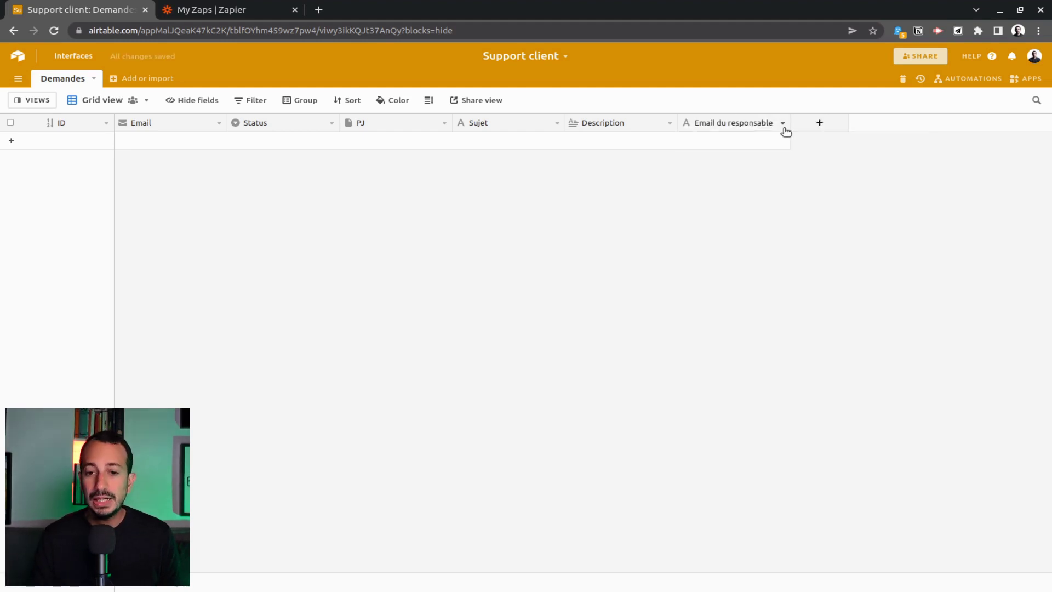
pyautogui.click(783, 124)
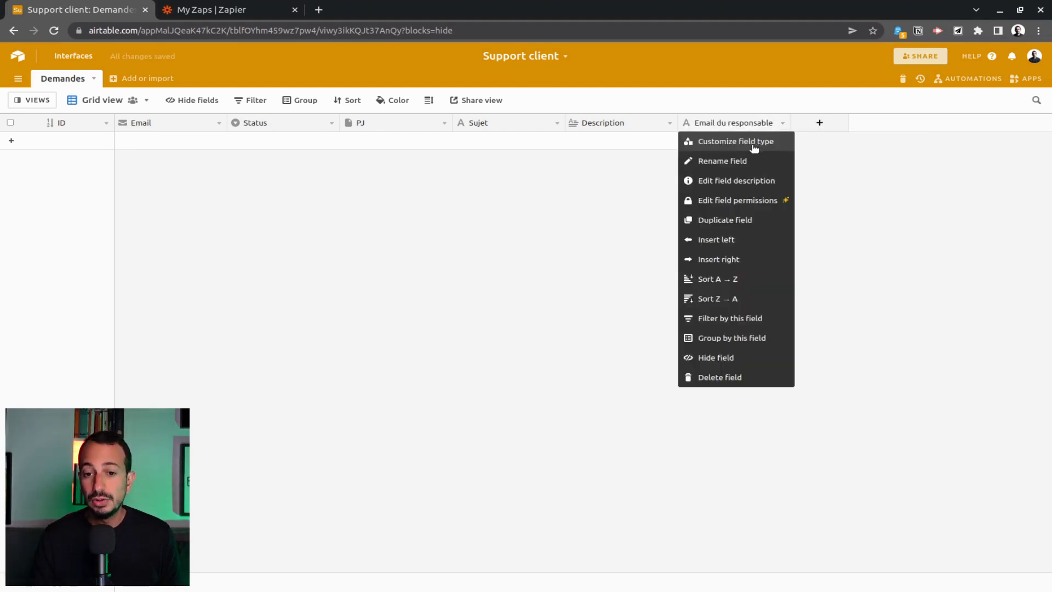
pyautogui.click(859, 179)
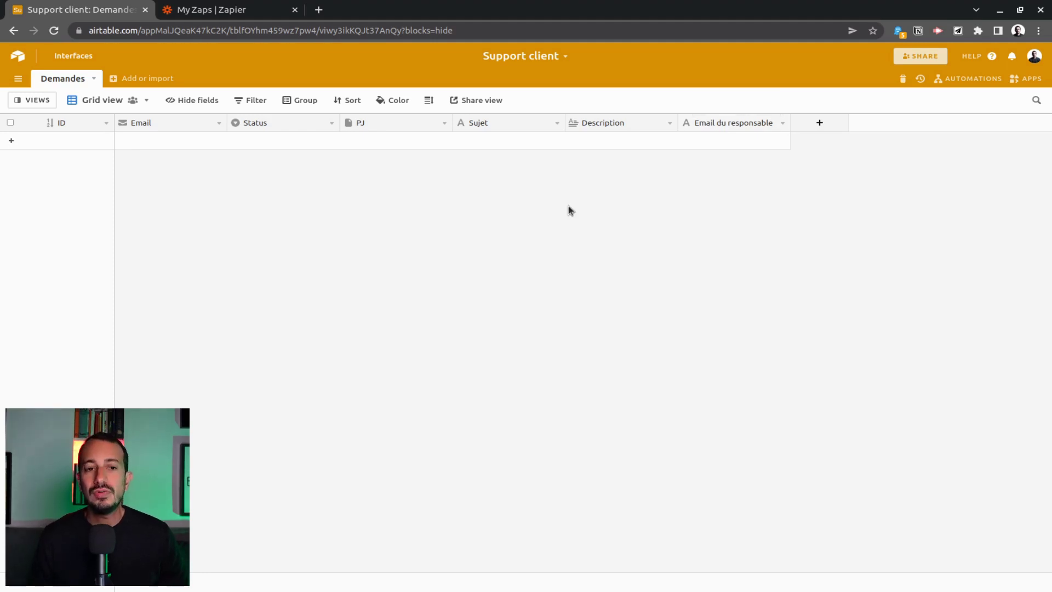
# Create a new Form view for the Demandes table.
pyautogui.click(34, 99)
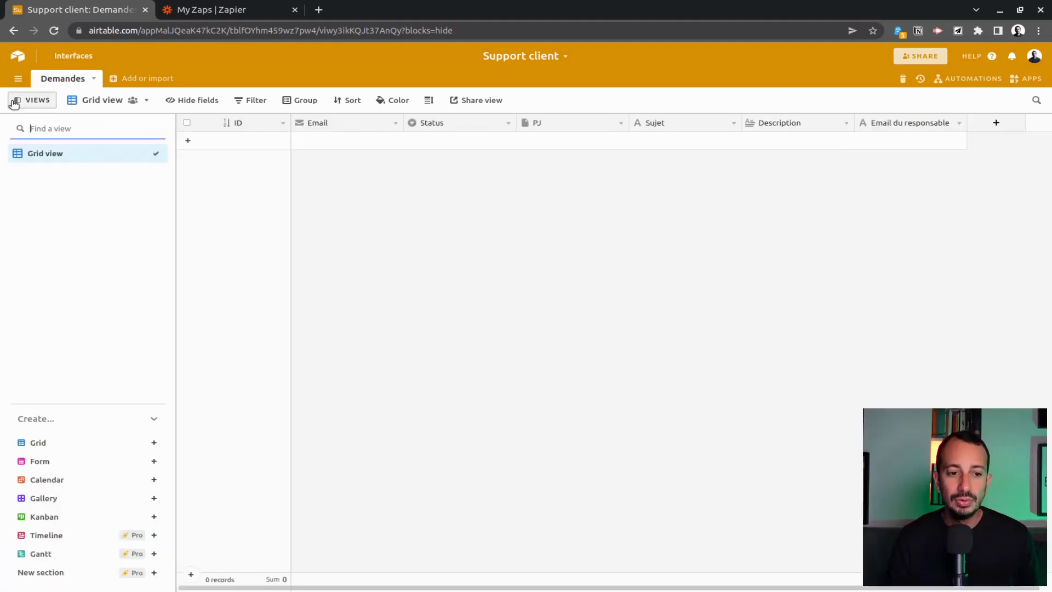
pyautogui.click(71, 466)
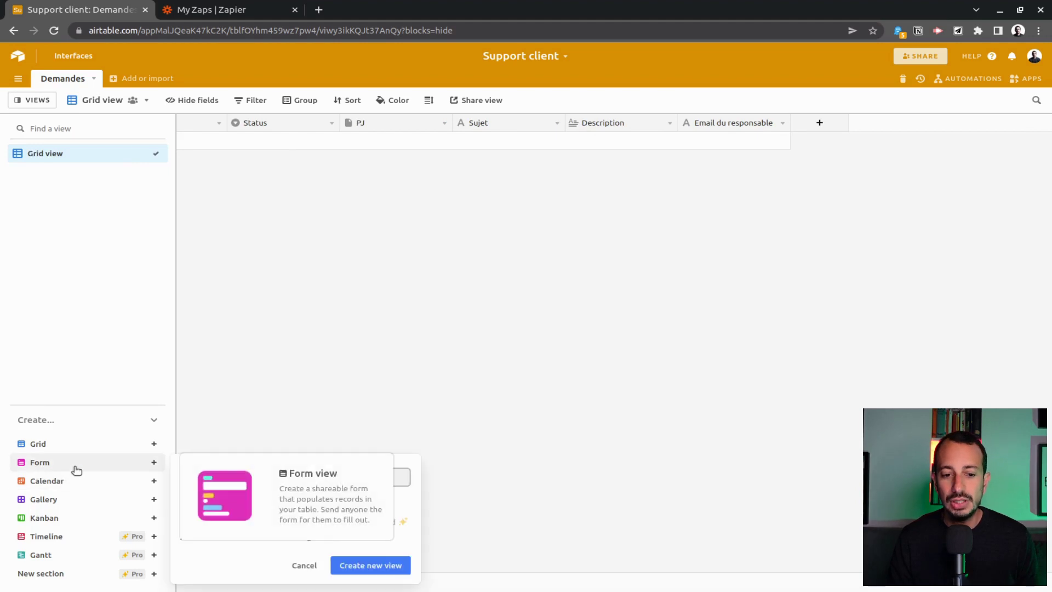
pyautogui.click(372, 568)
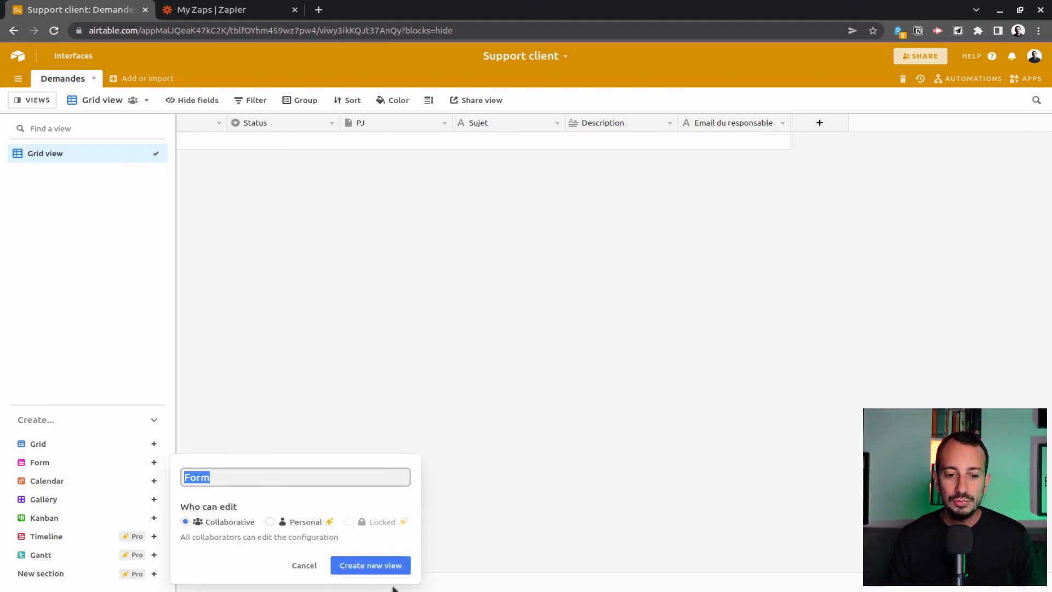
pyautogui.click(385, 571)
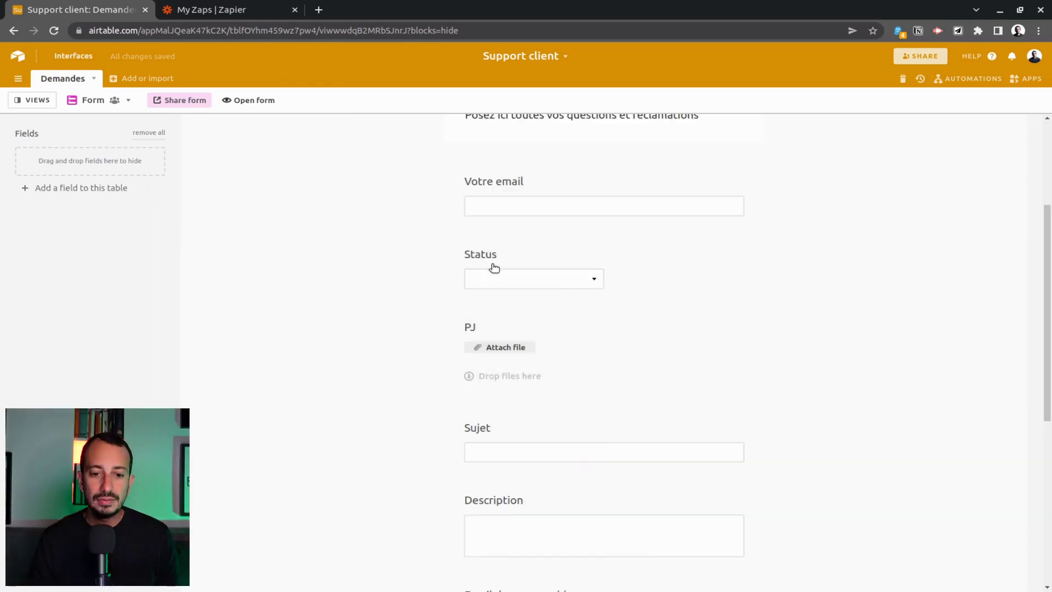
# Hide Status from the form, put PJ last, and show its private share link.
pyautogui.moveTo(494, 268); pyautogui.dragTo(163, 178)
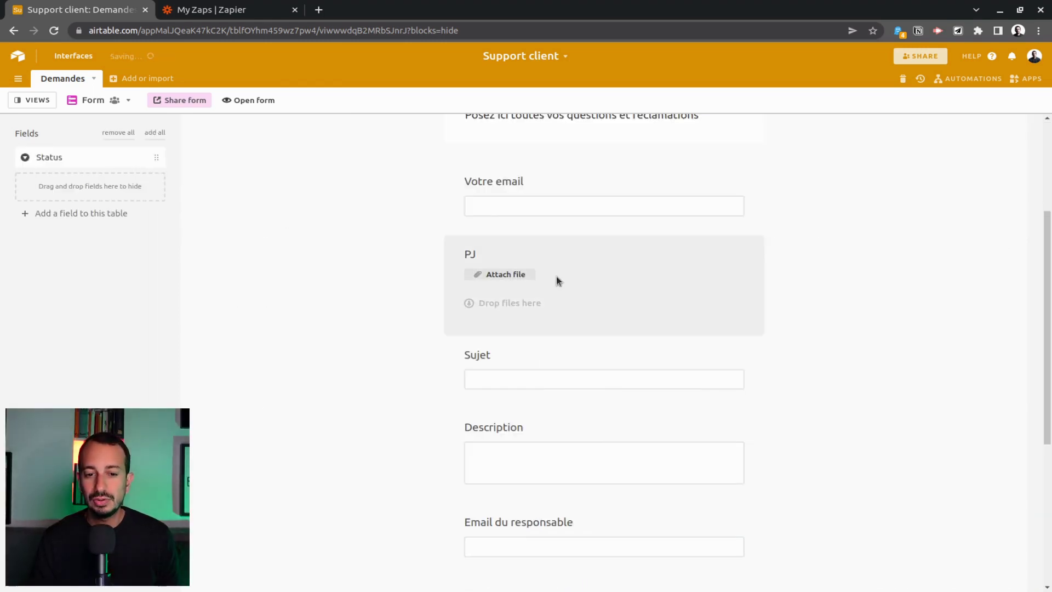
pyautogui.moveTo(606, 266); pyautogui.dragTo(662, 488)
pyautogui.moveTo(533, 421); pyautogui.dragTo(150, 202)
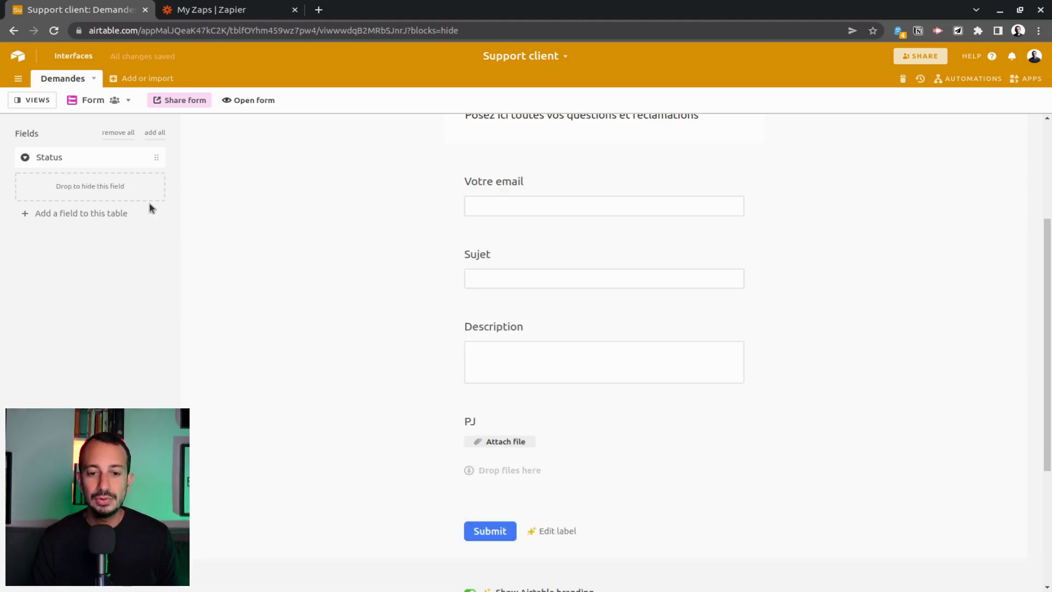
pyautogui.click(211, 105)
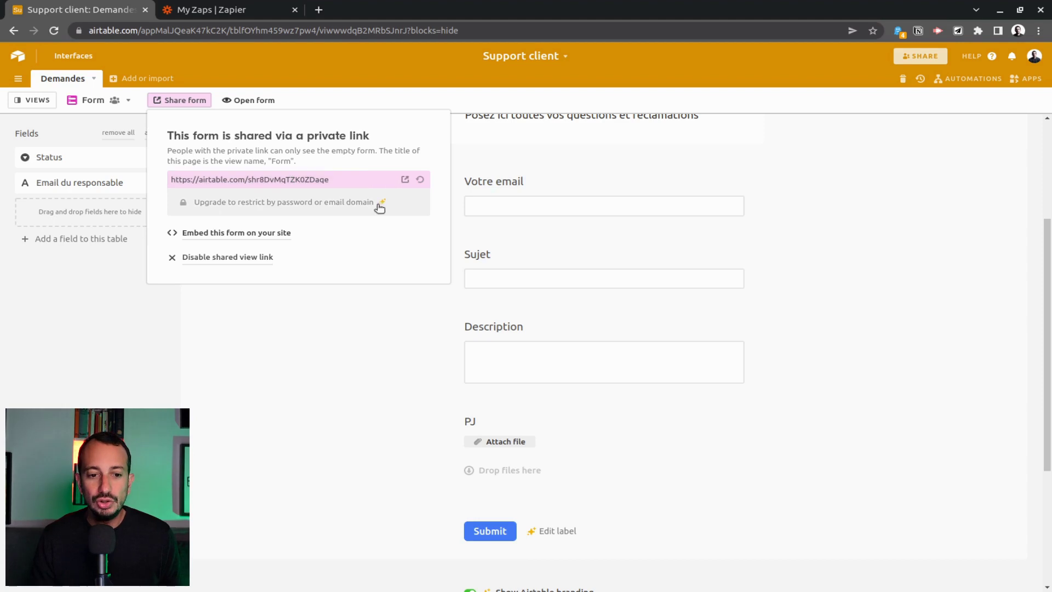
# Submit a test request 'Merci de me rembourser' via the form and view it in Grid view.
pyautogui.click(244, 100)
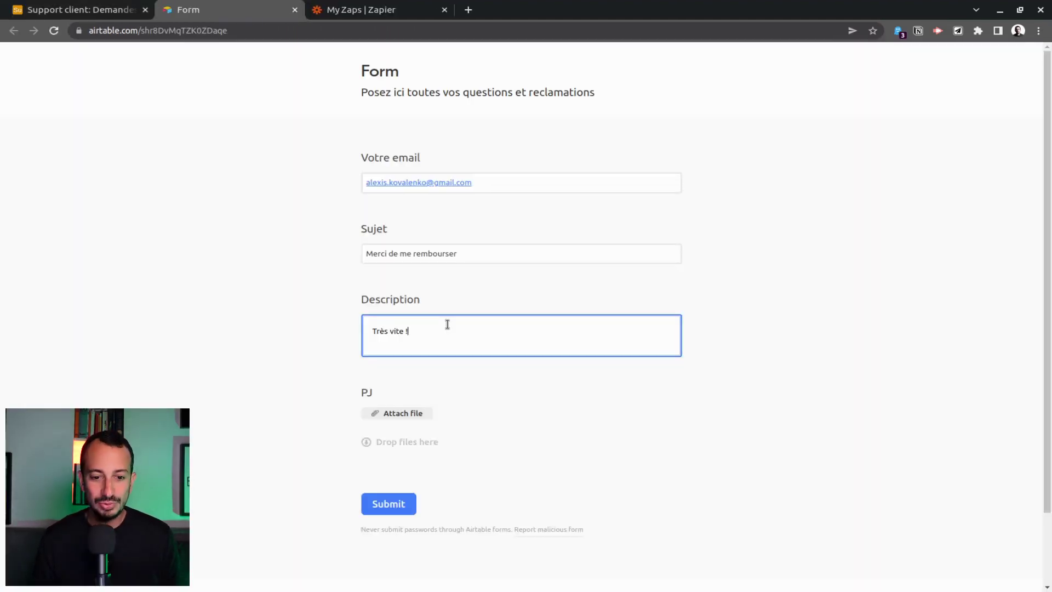
pyautogui.click(396, 508)
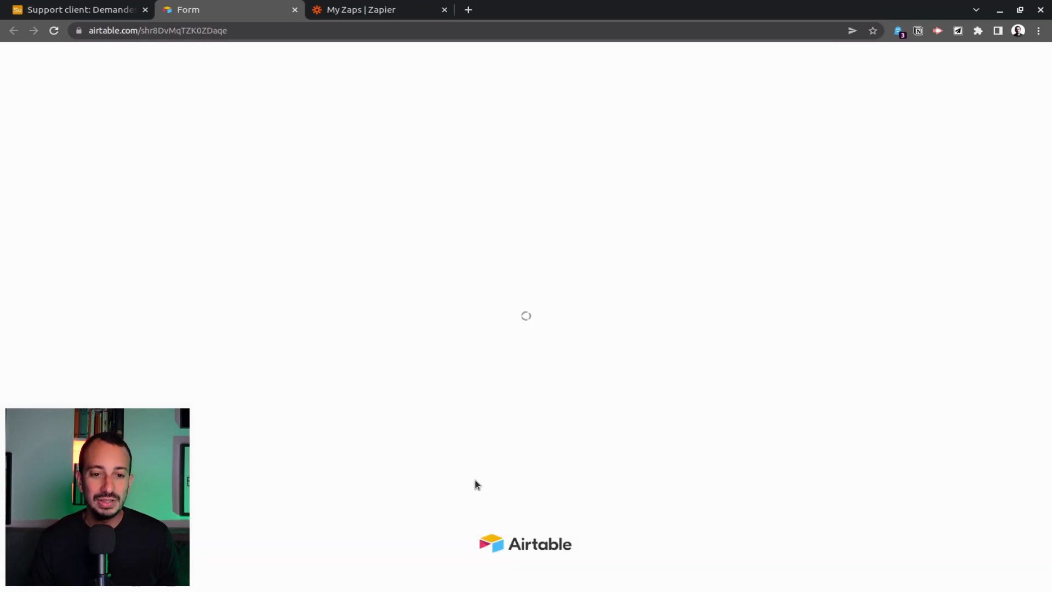
pyautogui.click(77, 10)
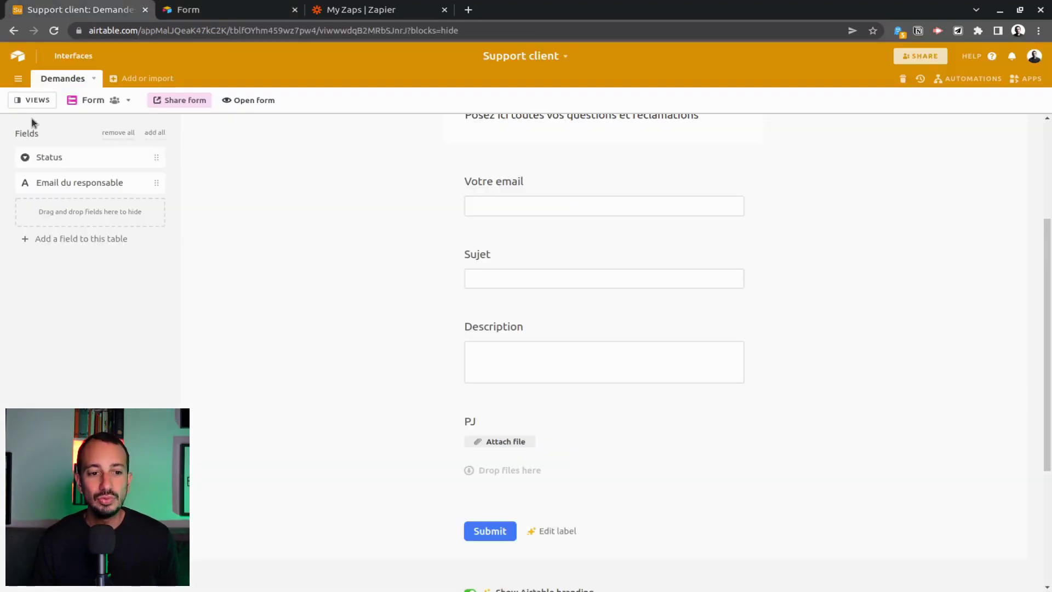
pyautogui.click(33, 100)
pyautogui.click(49, 154)
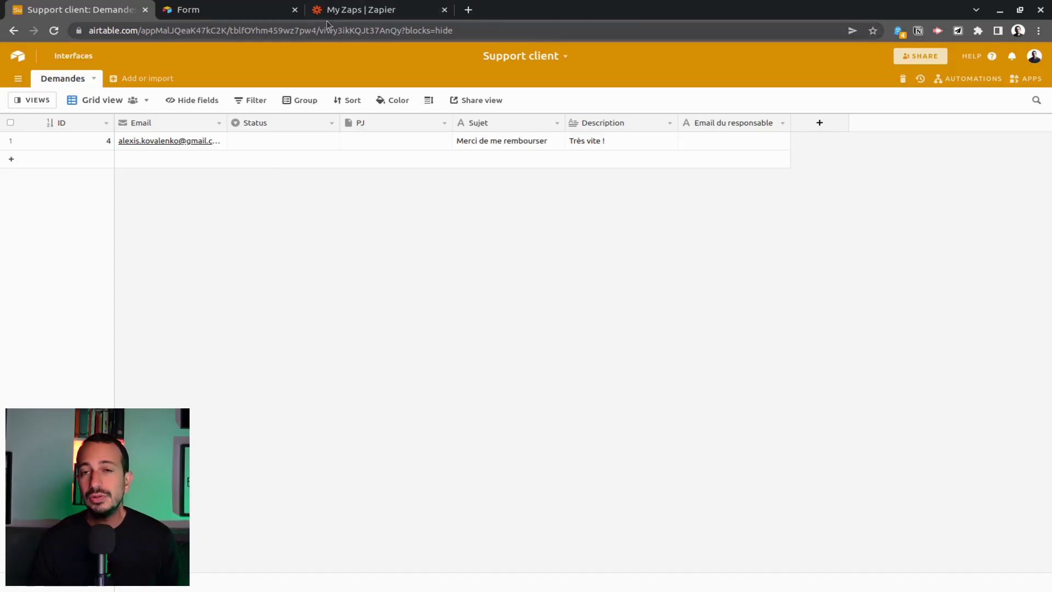
# Create a Zap triggered by Email by Zapier's New Inbound Email event.
pyautogui.click(369, 13)
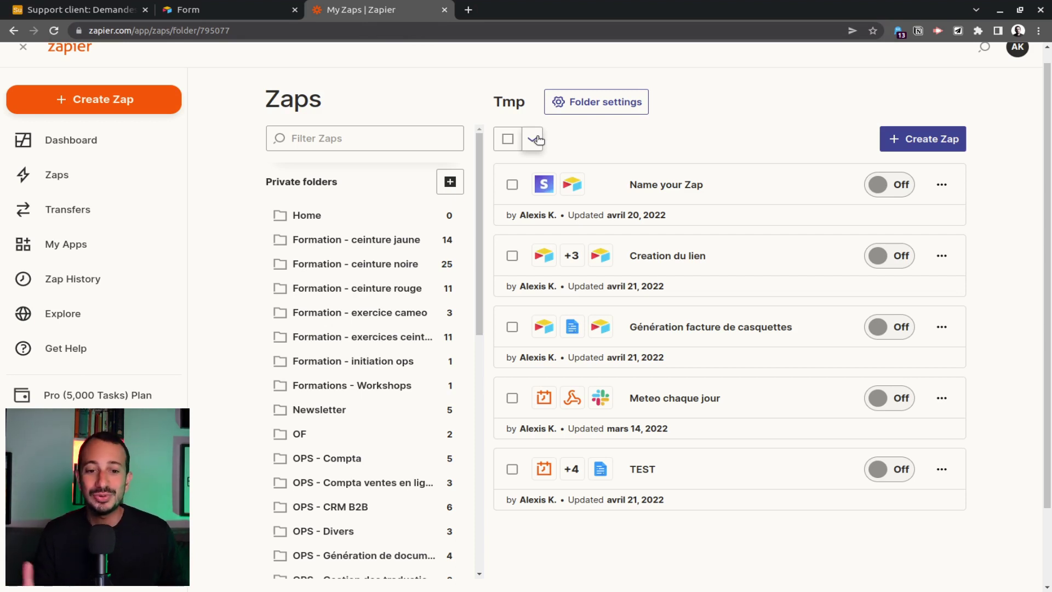
pyautogui.click(920, 138)
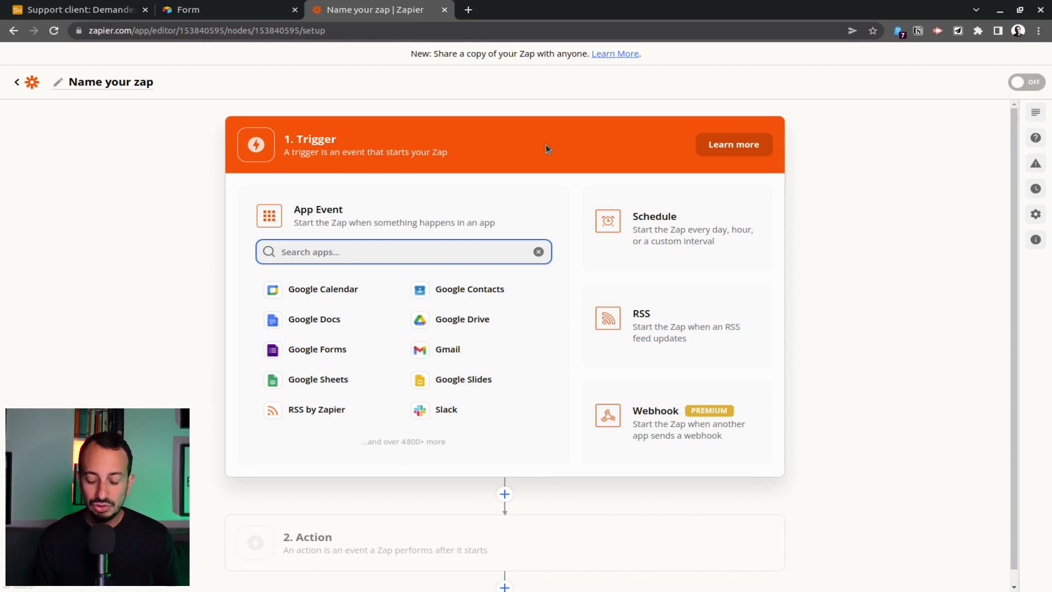
pyautogui.write('mail')
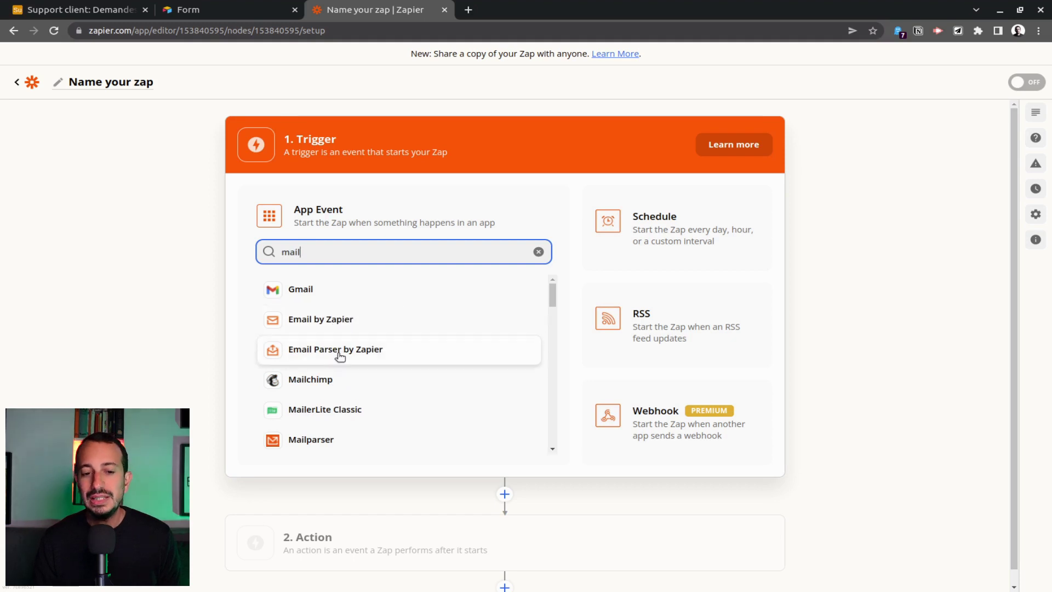
pyautogui.click(335, 325)
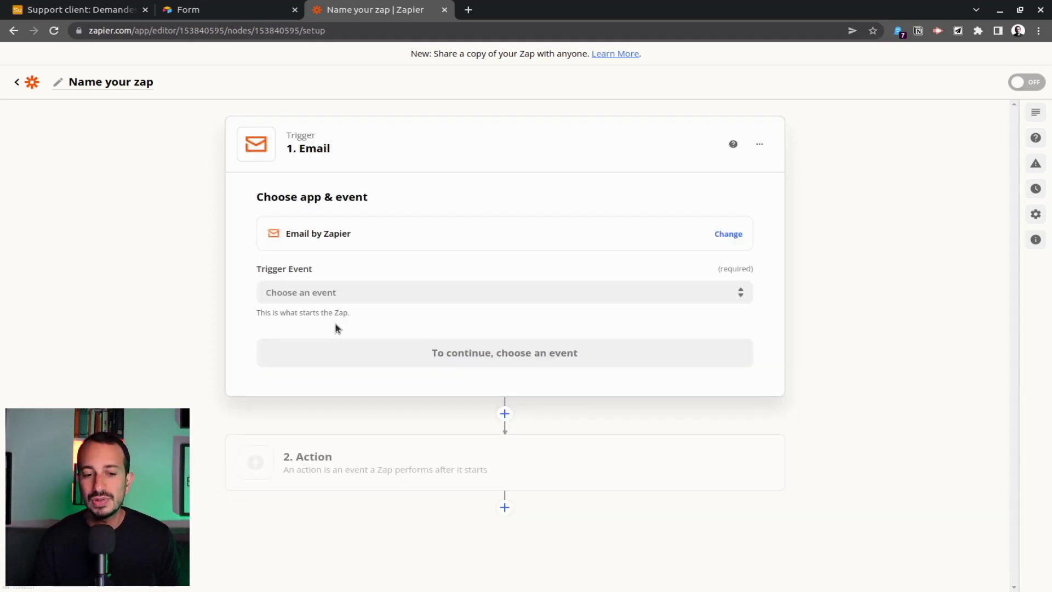
pyautogui.click(368, 293)
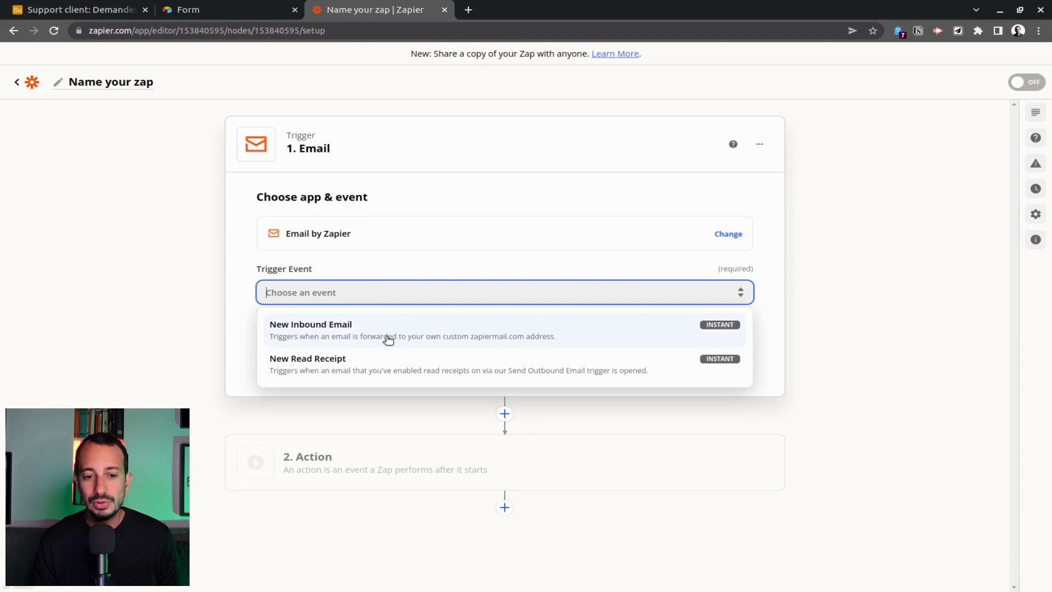
pyautogui.click(334, 340)
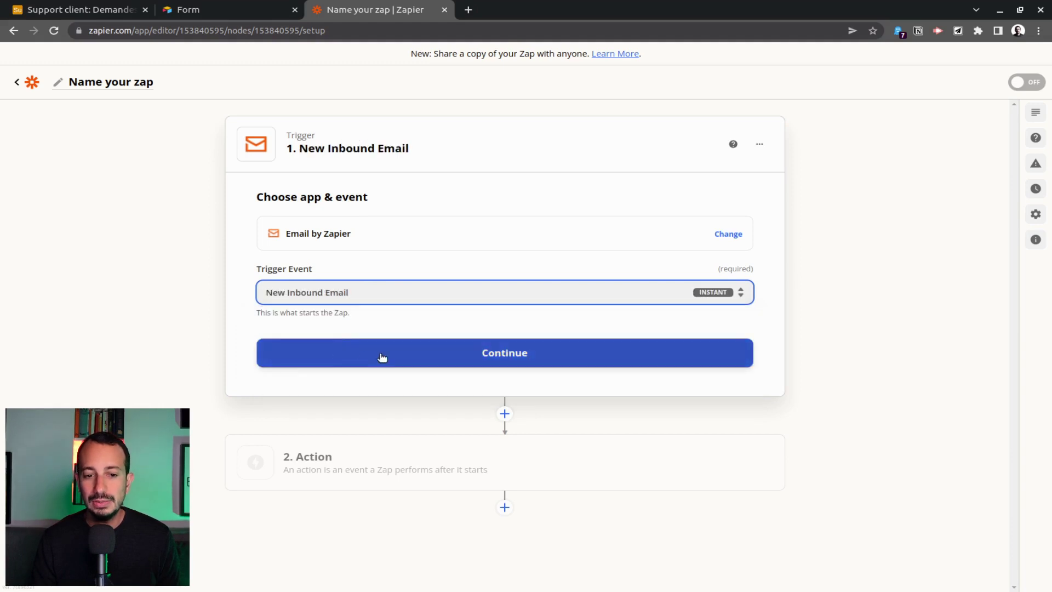
pyautogui.click(382, 357)
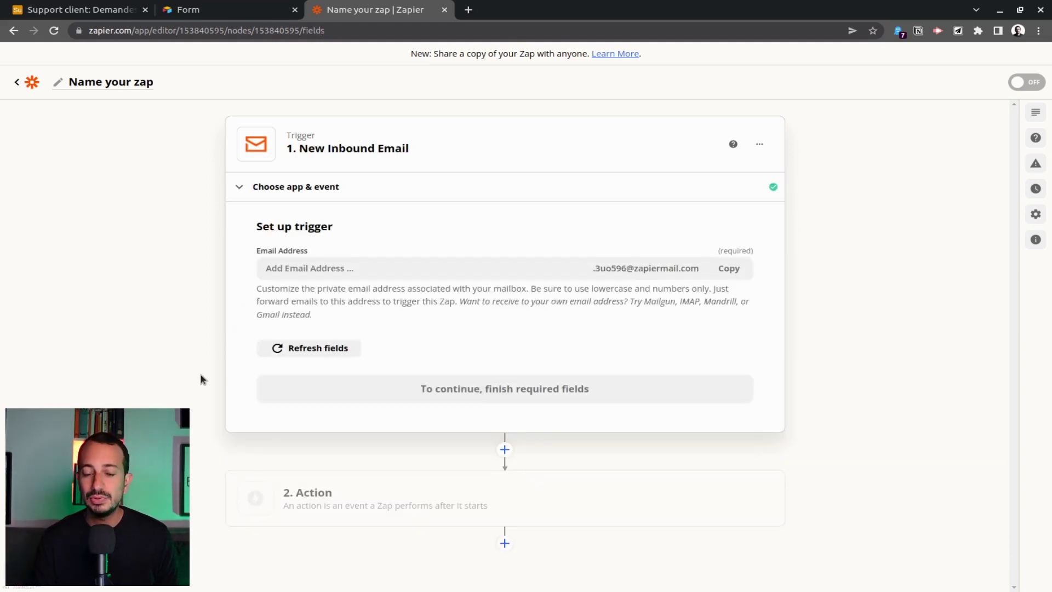
# Set the inbound email address prefix to sav and copy the full address.
pyautogui.click(429, 269)
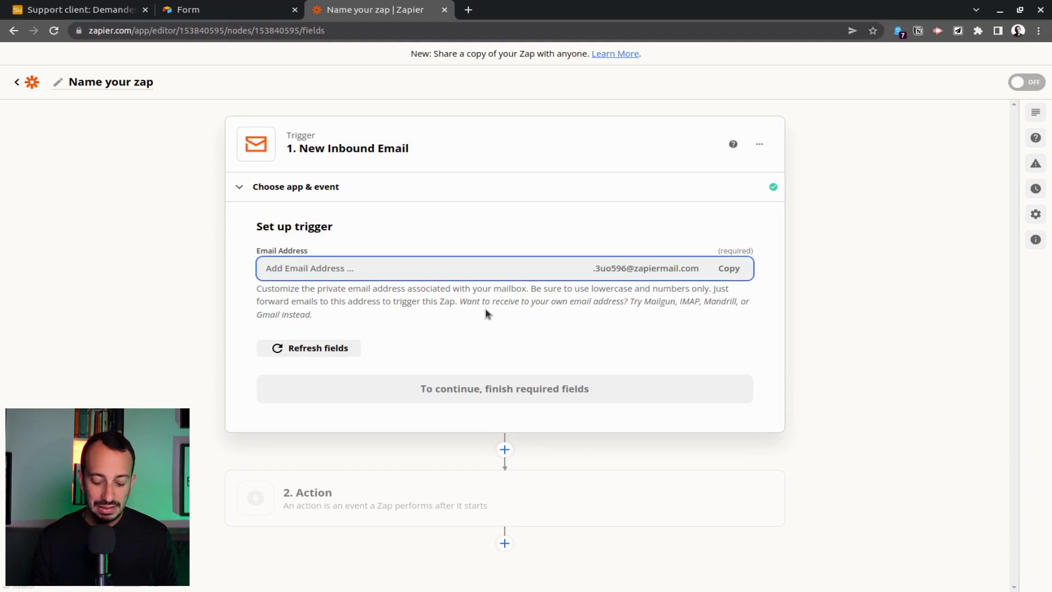
pyautogui.write('sav')
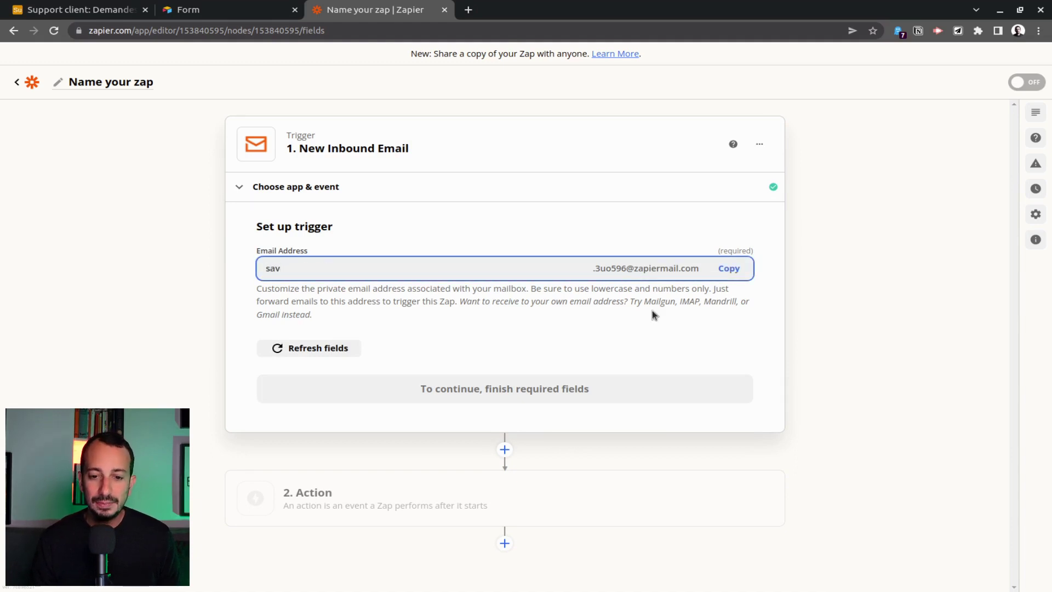
pyautogui.click(738, 274)
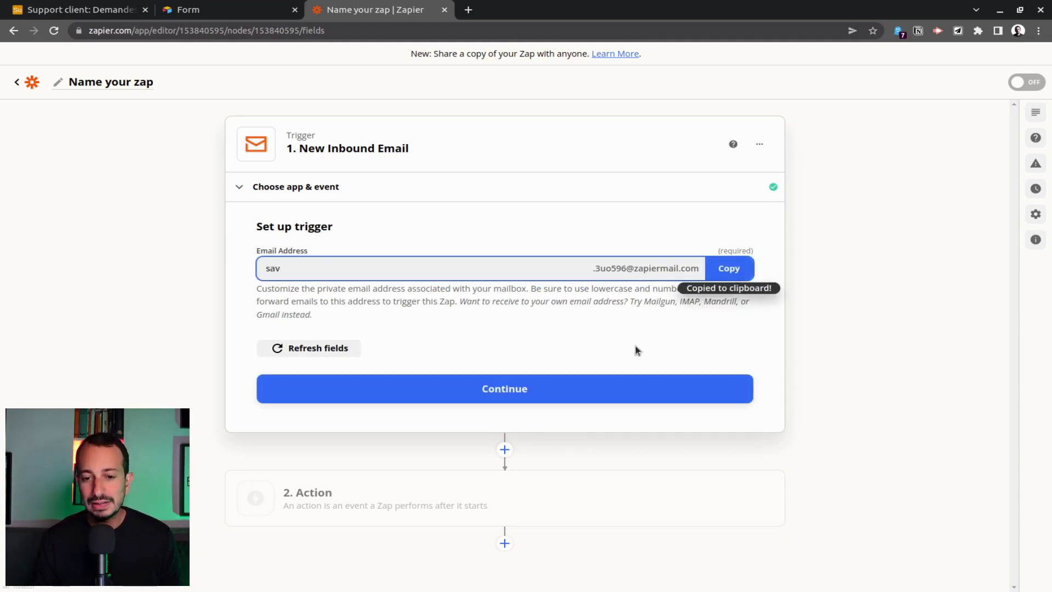
pyautogui.click(501, 393)
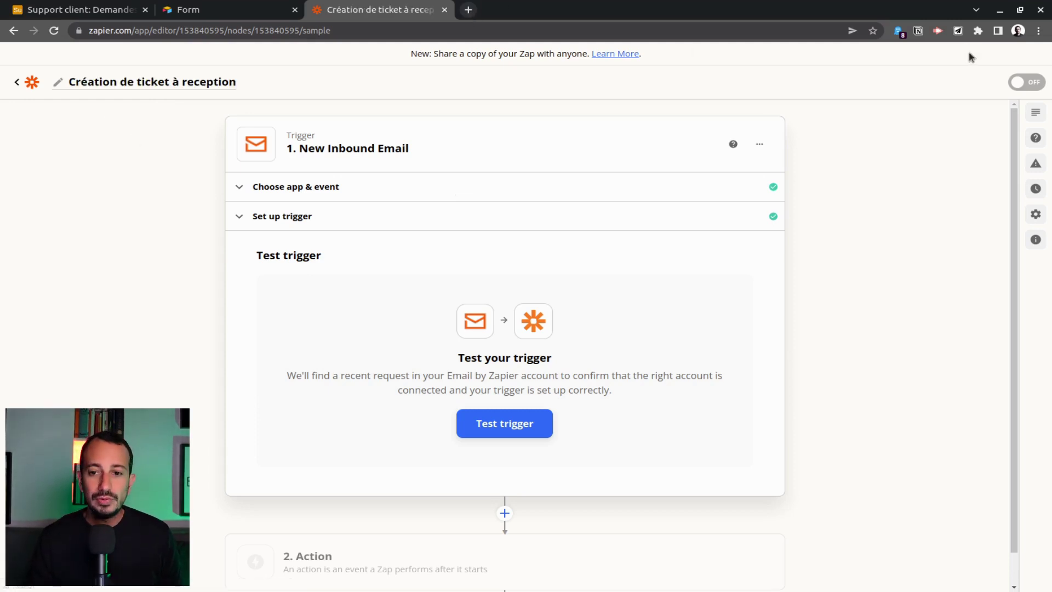
# Name the Zap 'Création de ticket à reception' and confirm the trigger test finds an email.
pyautogui.click(1017, 35)
pyautogui.click(1017, 36)
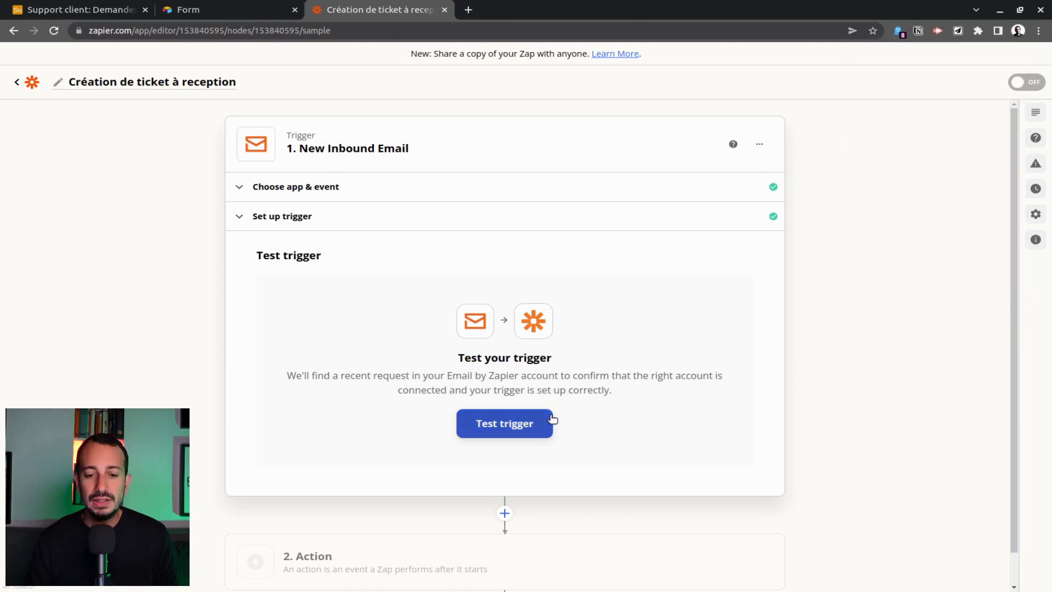
pyautogui.click(514, 430)
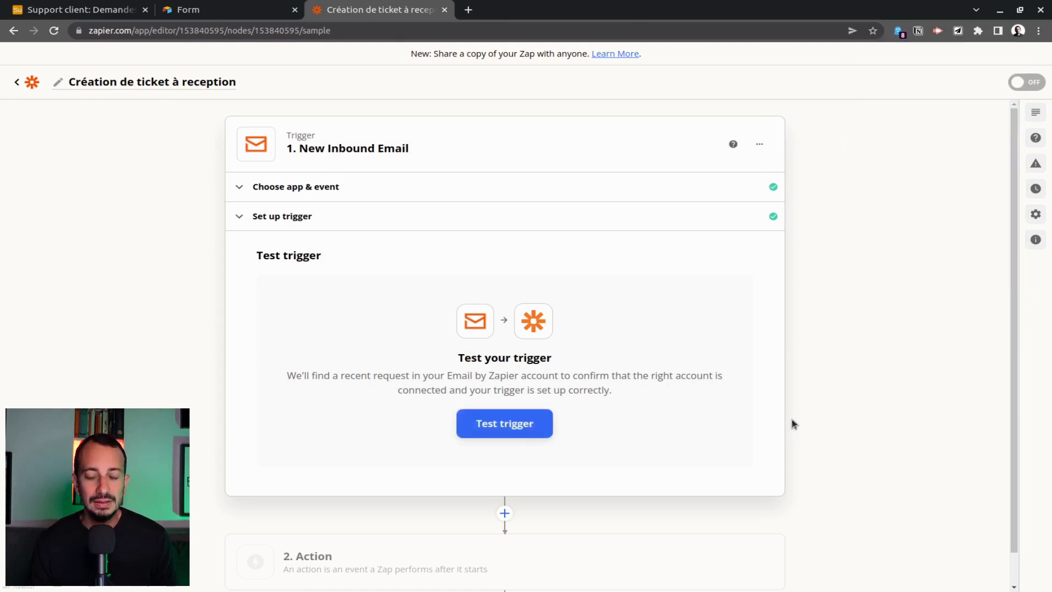
pyautogui.scroll(-3, 783, 286)
pyautogui.scroll(-1, 658, 269)
pyautogui.scroll(-10, 658, 268)
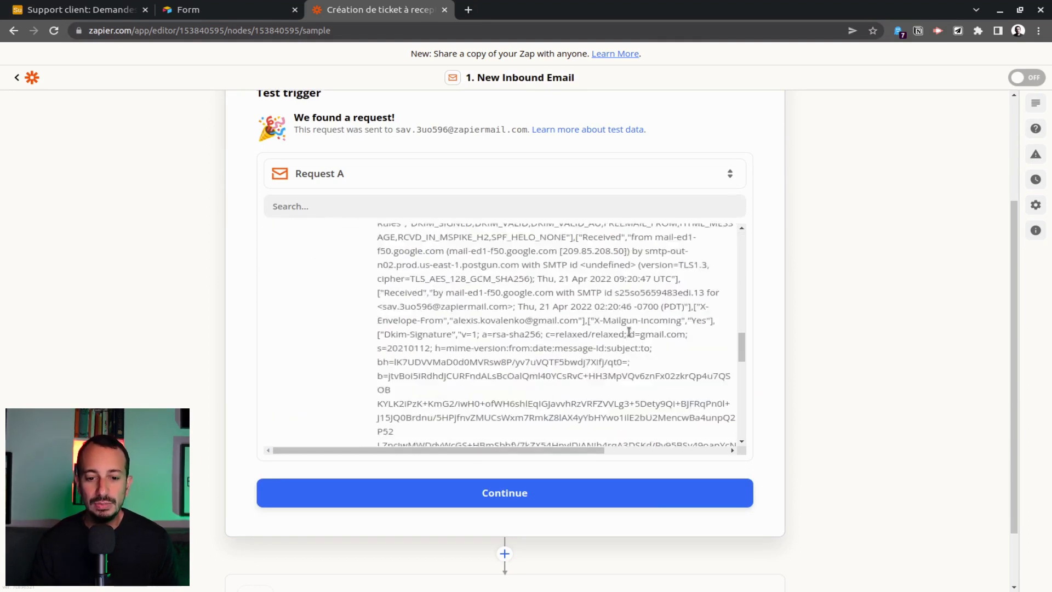
pyautogui.click(587, 488)
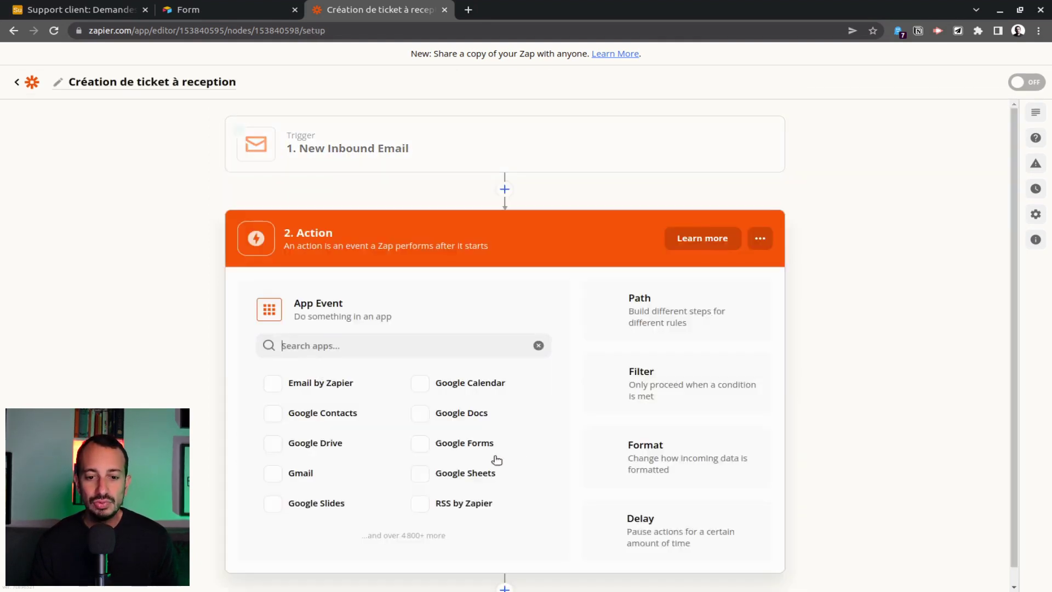
# Set the action to Airtable's Create Record in the Demandes table.
pyautogui.write('airt')
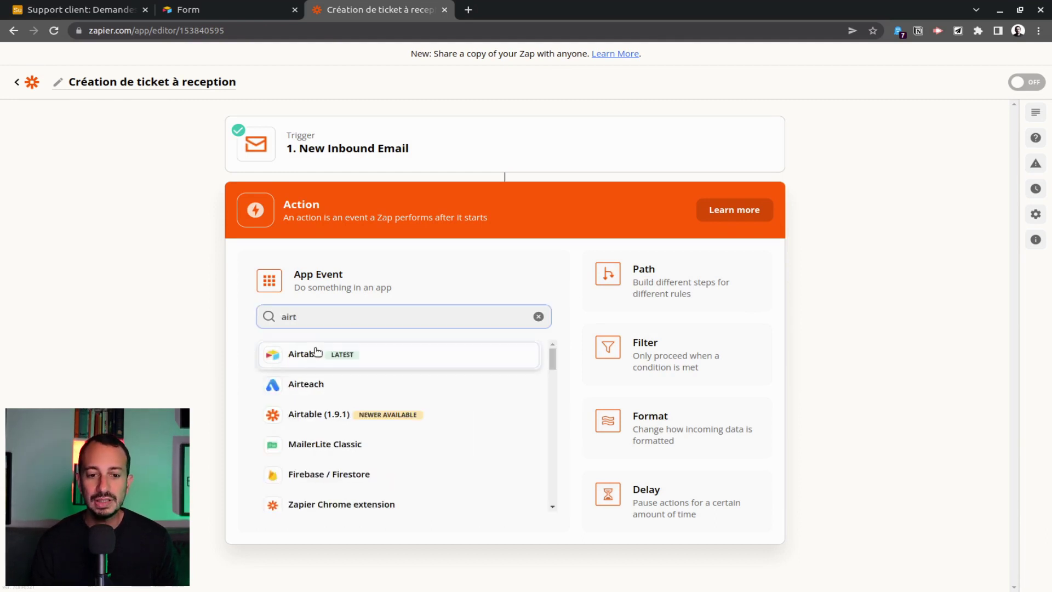
pyautogui.click(313, 352)
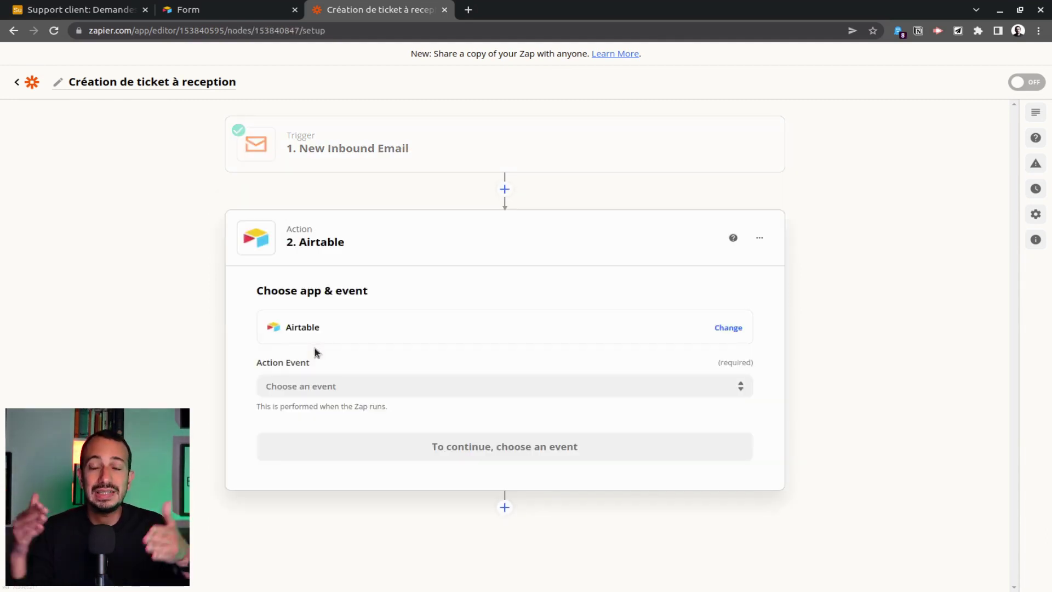
pyautogui.click(373, 386)
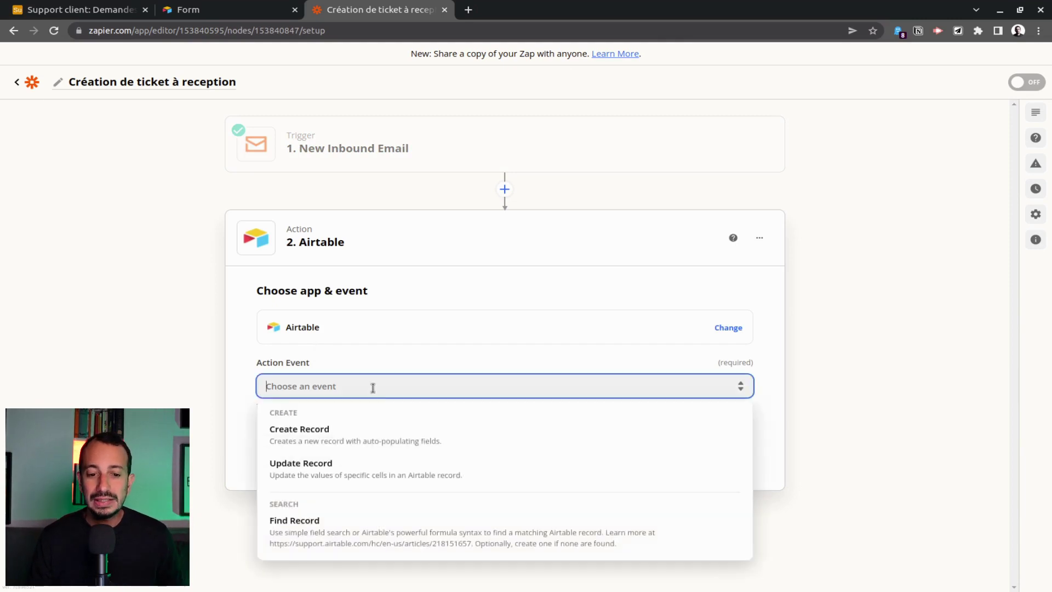
pyautogui.click(401, 439)
pyautogui.click(583, 445)
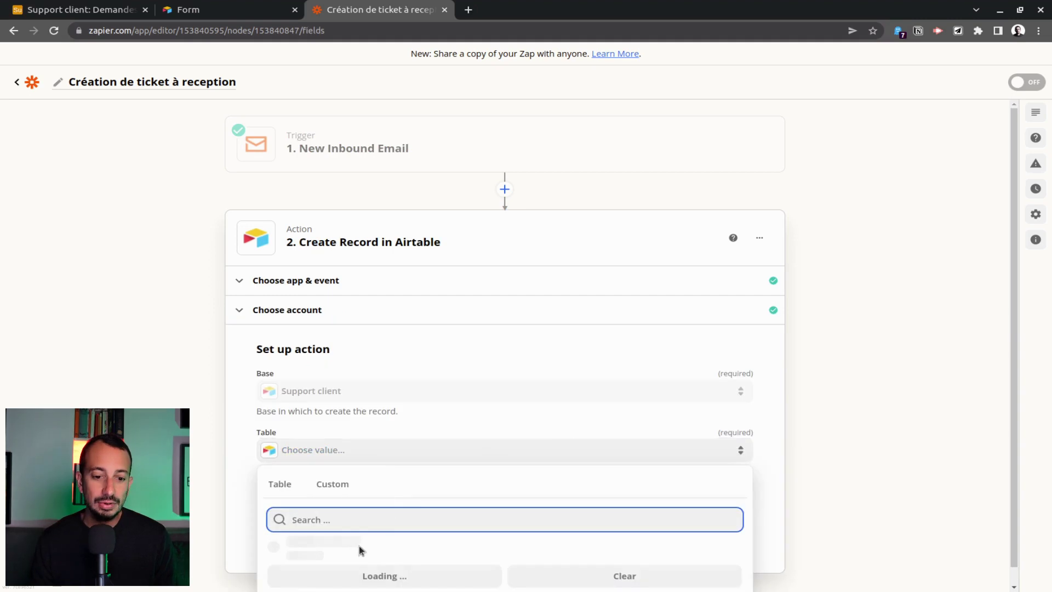
pyautogui.click(351, 548)
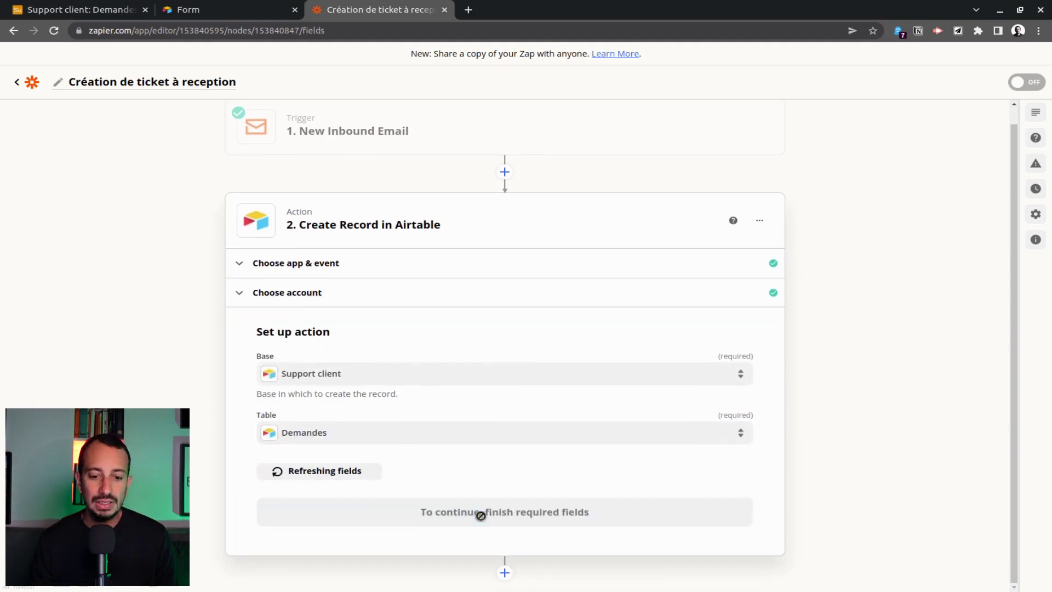
# Map the sender's From address into Email and leave PJ empty.
pyautogui.click(497, 514)
pyautogui.scroll(-4, 526, 383)
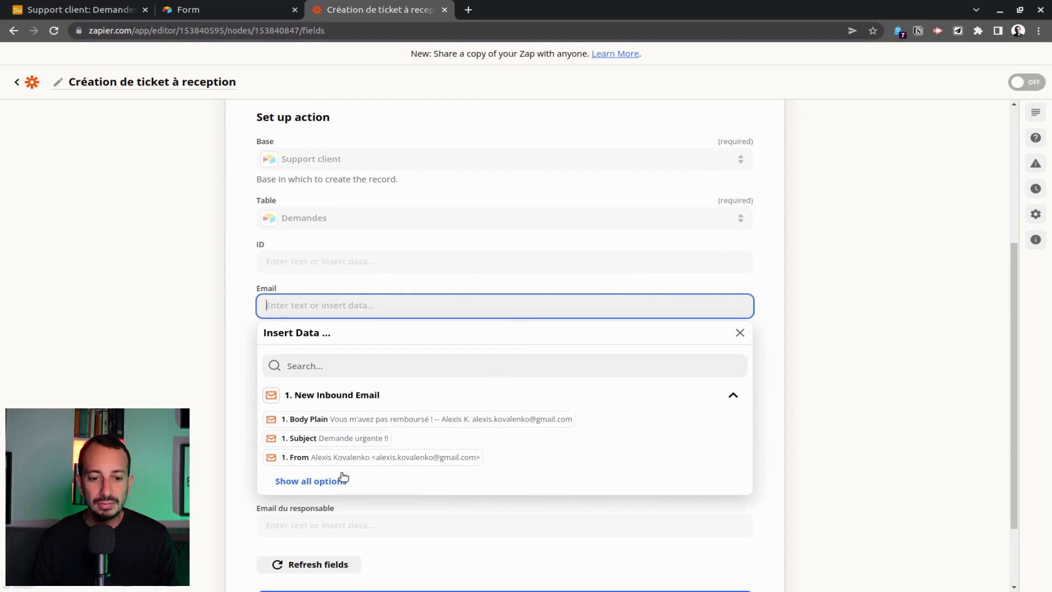
pyautogui.click(371, 458)
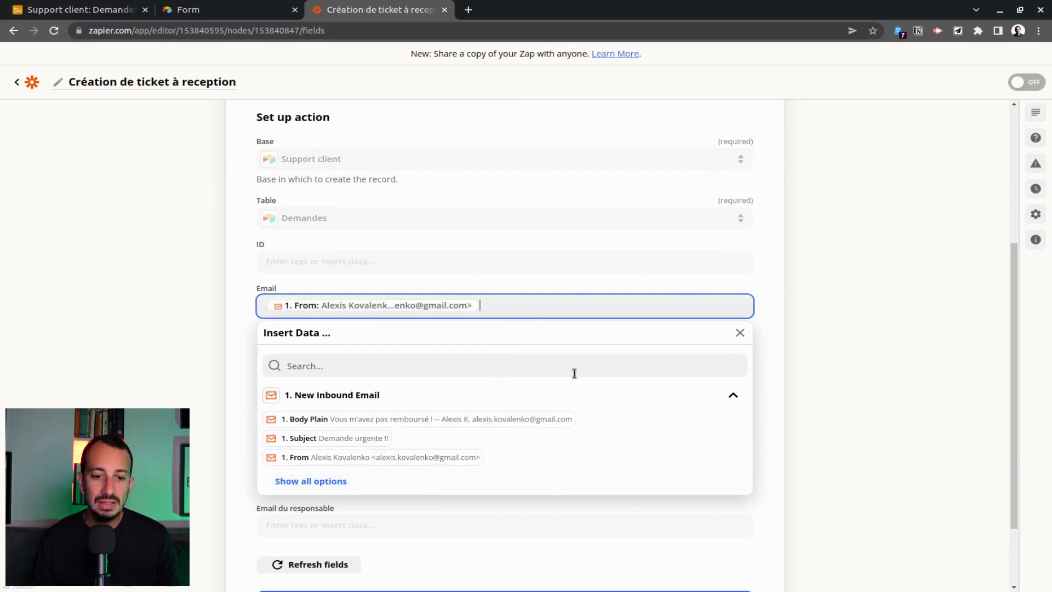
pyautogui.click(773, 332)
pyautogui.scroll(-2, 489, 269)
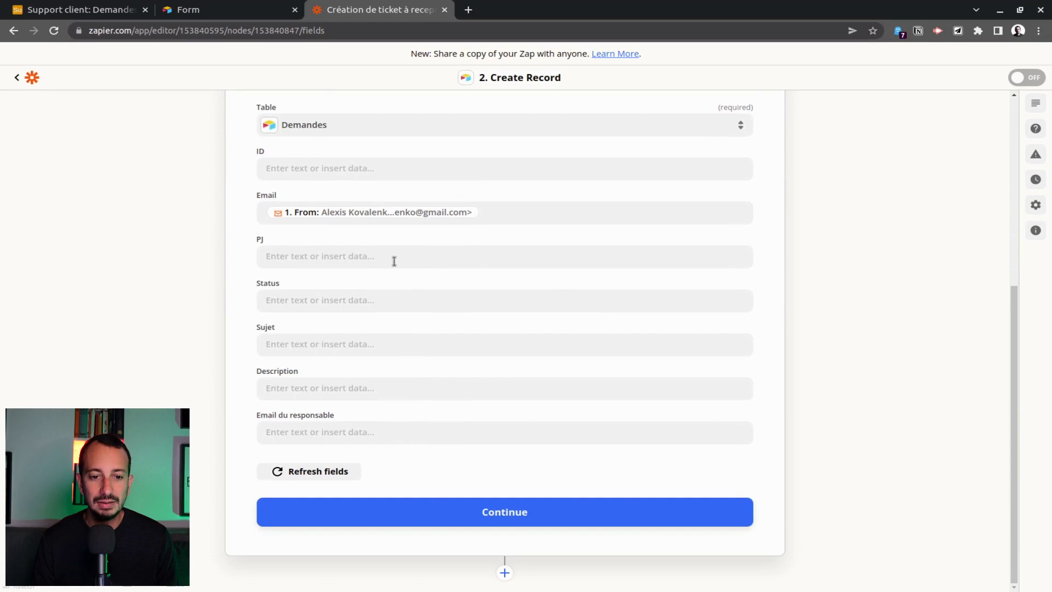
pyautogui.click(394, 261)
pyautogui.click(770, 247)
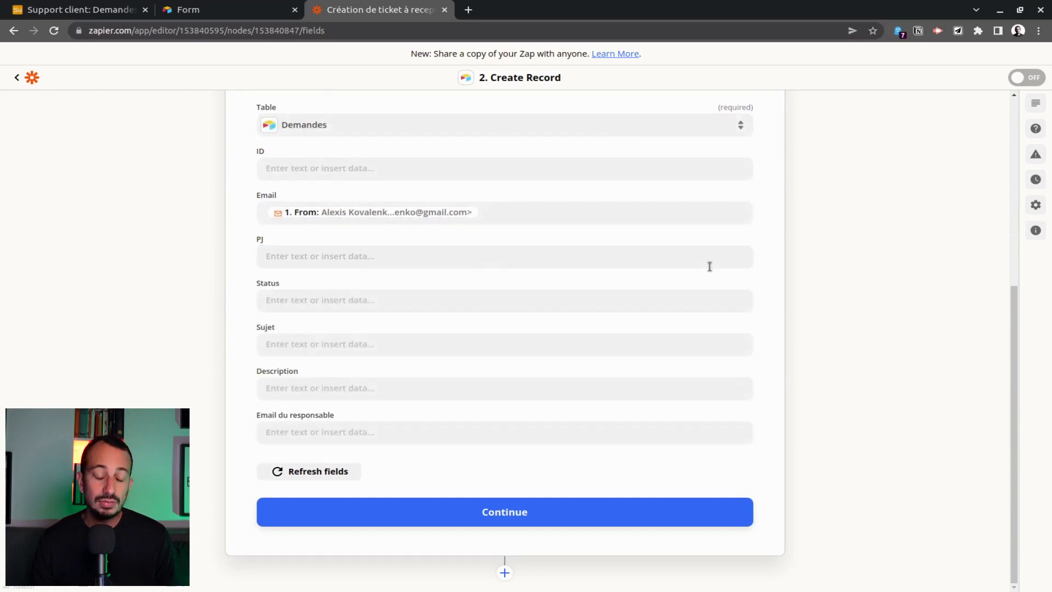
pyautogui.click(333, 262)
pyautogui.click(762, 248)
pyautogui.click(768, 331)
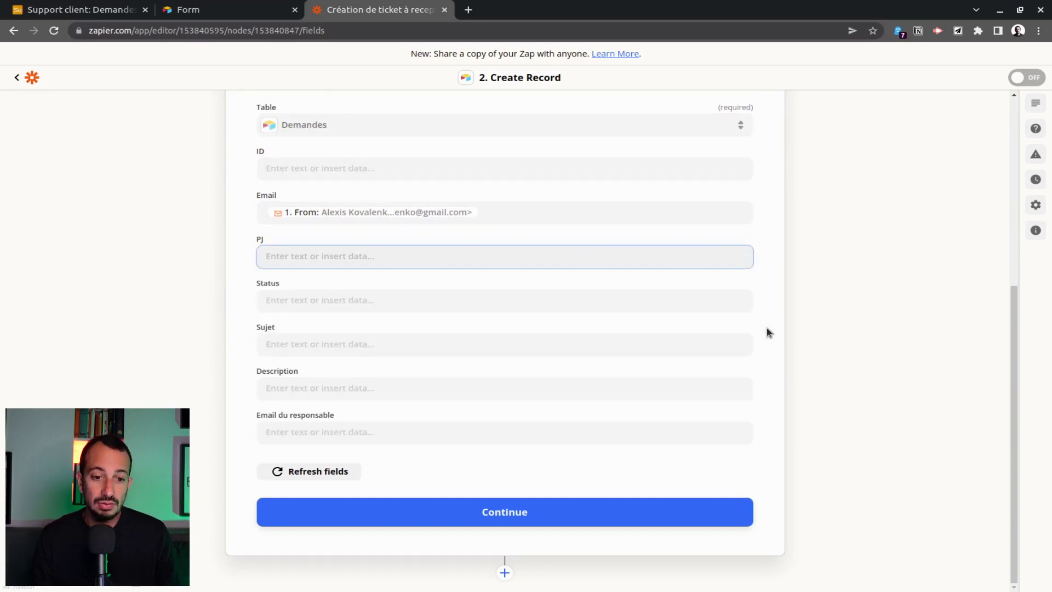
# Set Status to Todo, Sujet to 1. Subject, and Description to 1. Body Plain.
pyautogui.click(351, 302)
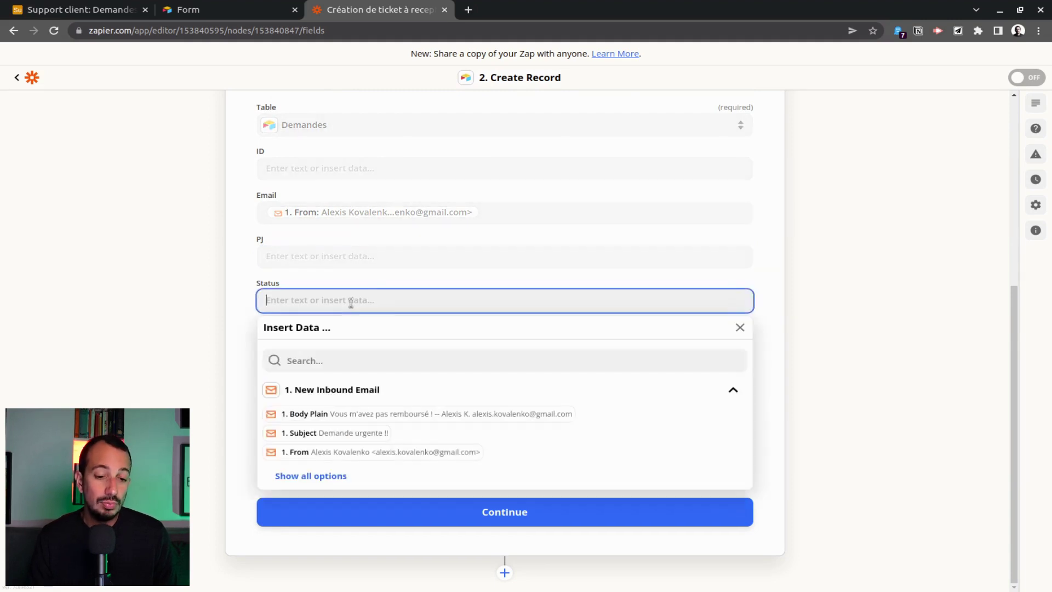
pyautogui.write('Todo')
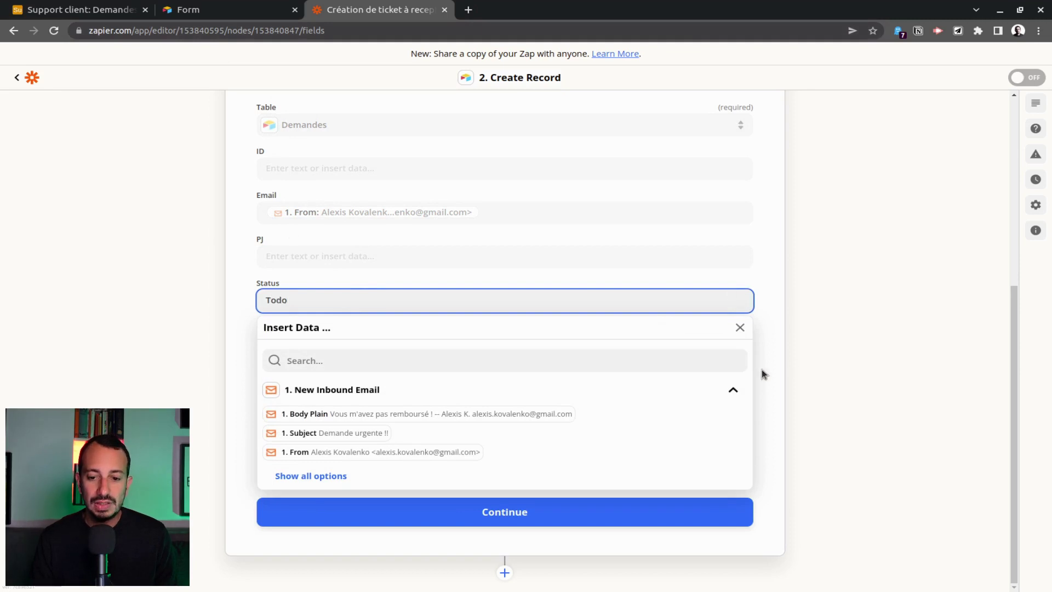
pyautogui.click(764, 374)
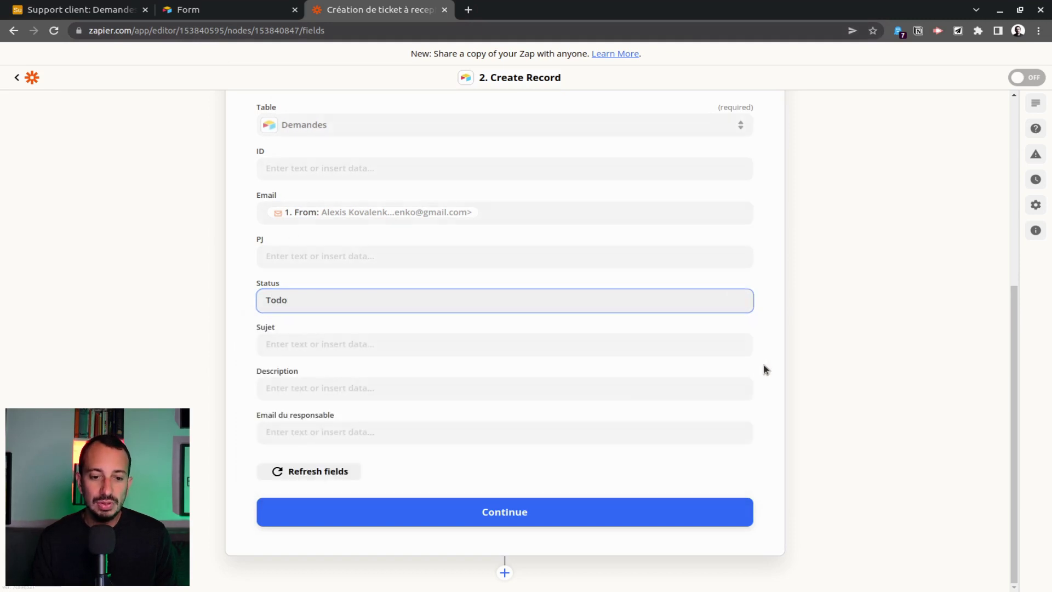
pyautogui.click(373, 344)
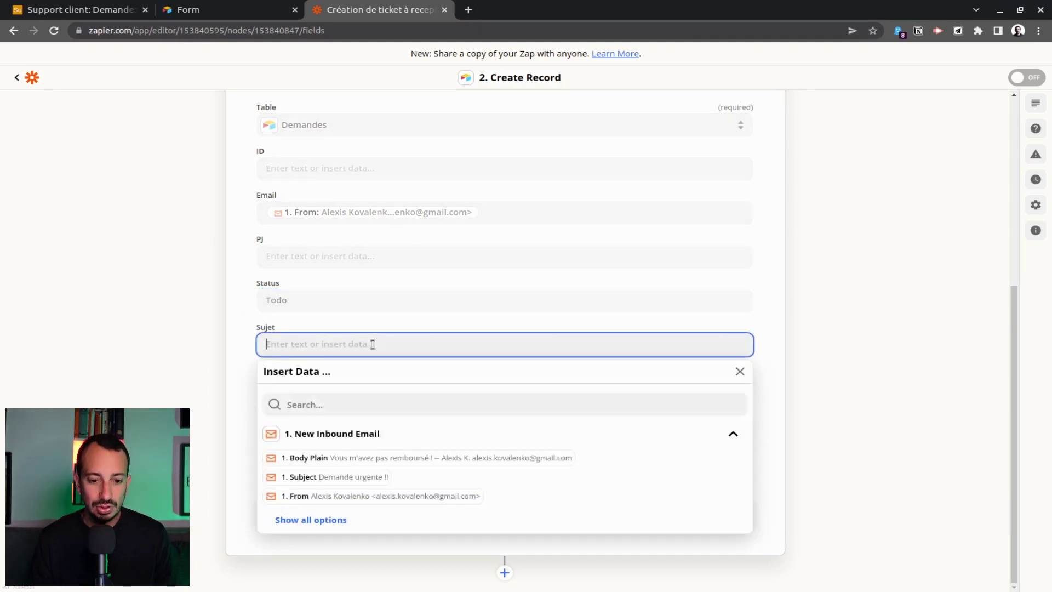
pyautogui.click(342, 478)
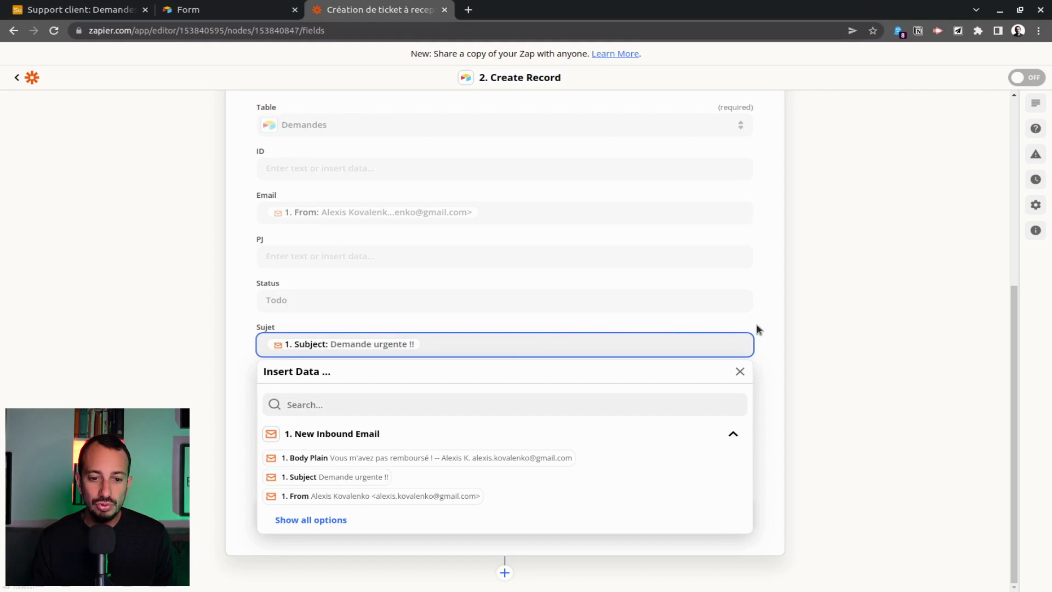
pyautogui.click(759, 329)
pyautogui.click(332, 383)
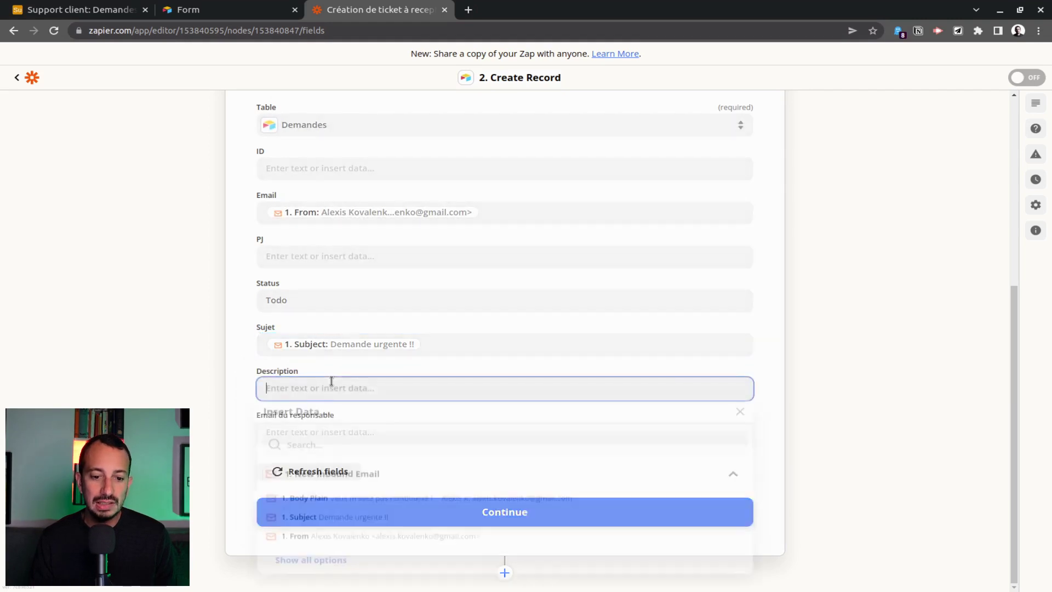
pyautogui.click(325, 566)
pyautogui.click(351, 501)
pyautogui.click(760, 371)
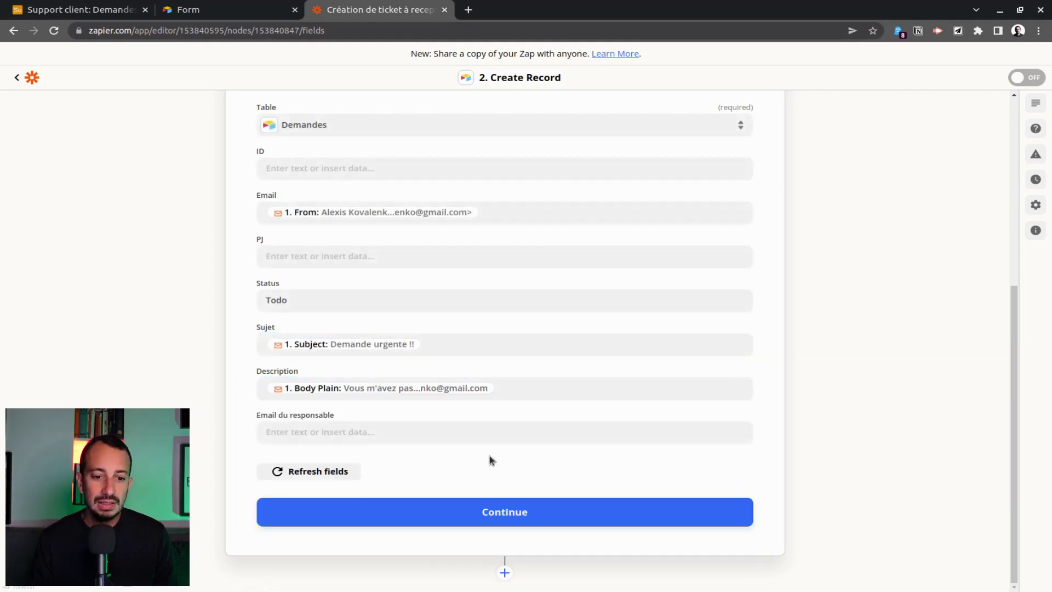
pyautogui.click(533, 518)
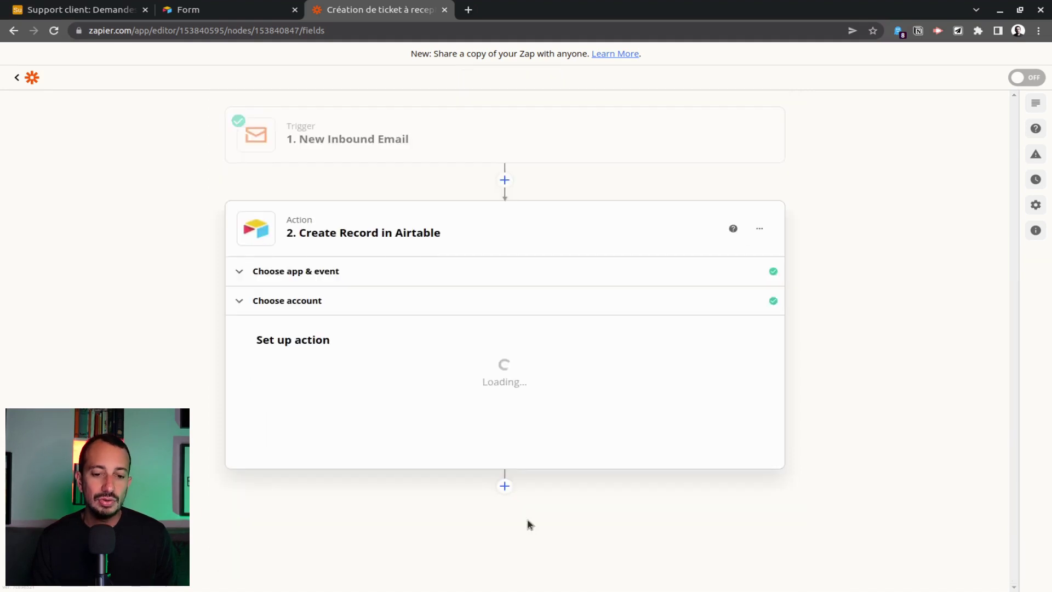
# Send a test record to Airtable and close the form tab.
pyautogui.scroll(-3, 534, 419)
pyautogui.click(369, 554)
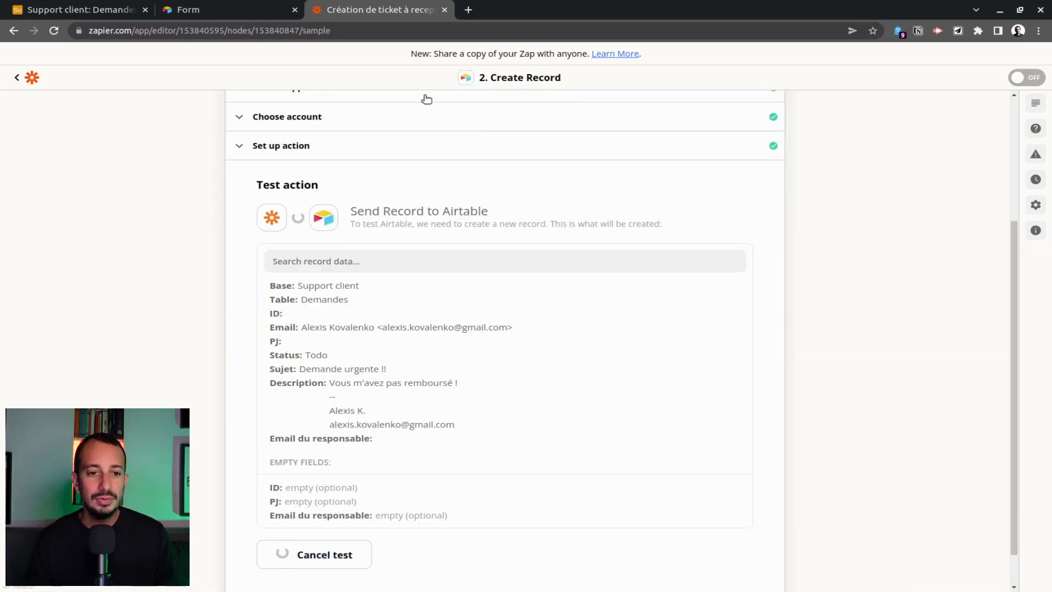
pyautogui.click(159, 11)
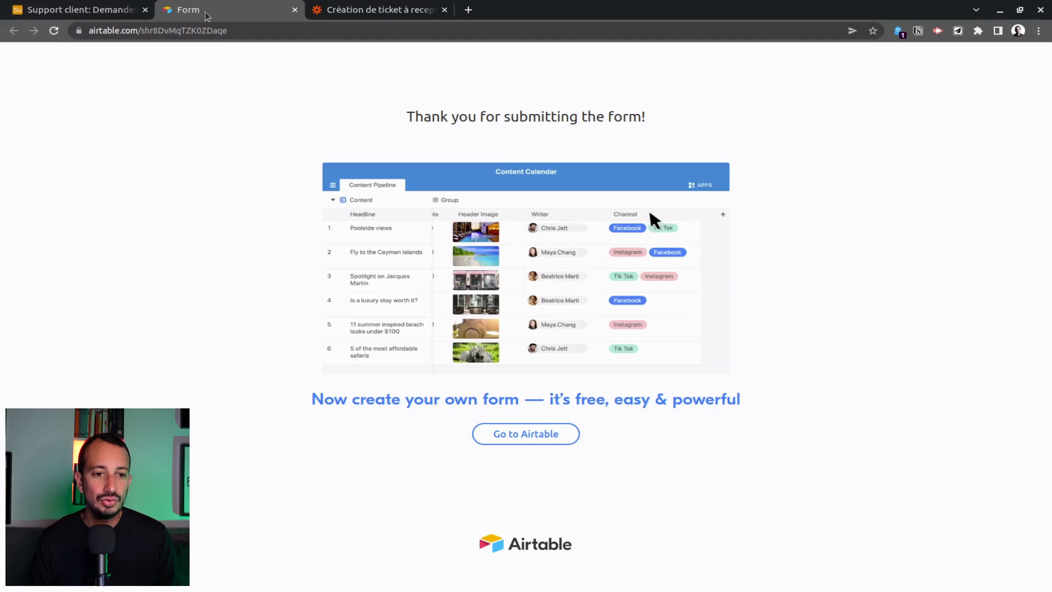
pyautogui.hotkey('ctrl', 'w')
# Widen the Email column in the Demandes grid so full addresses show.
pyautogui.click(82, 9)
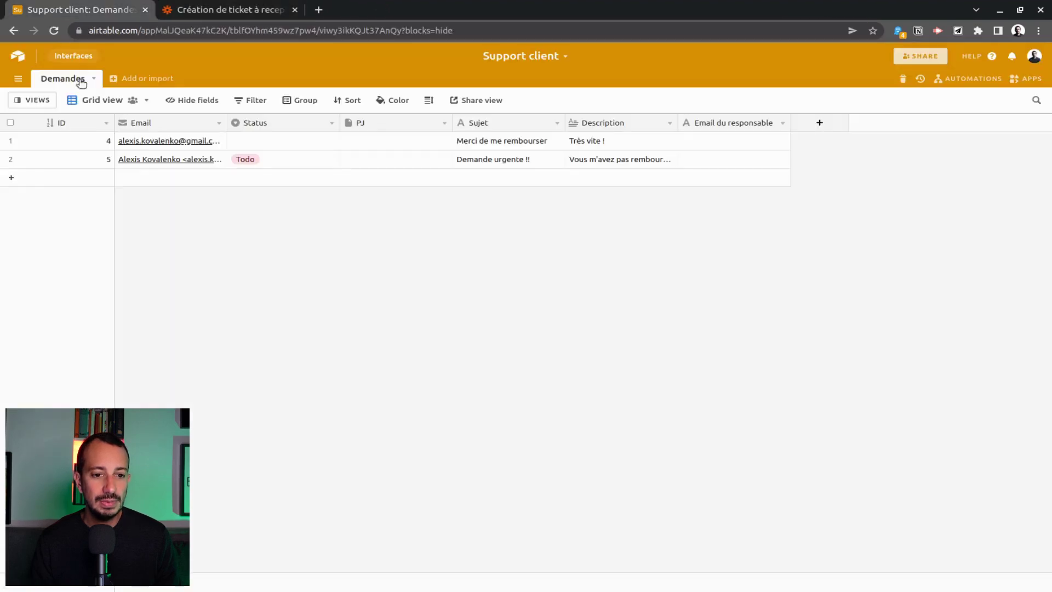
pyautogui.click(33, 102)
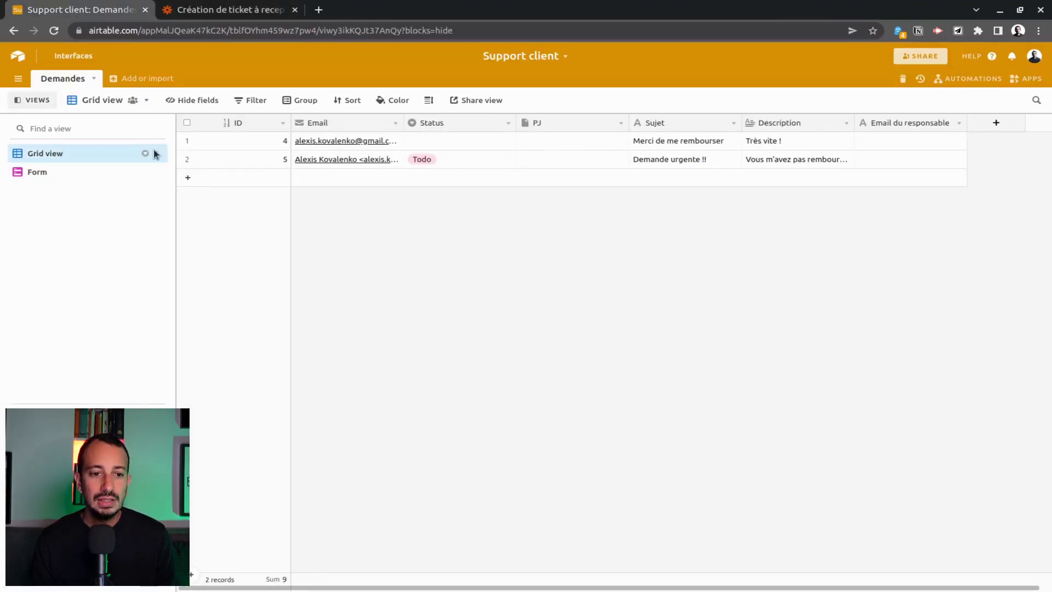
pyautogui.moveTo(410, 123); pyautogui.dragTo(532, 123)
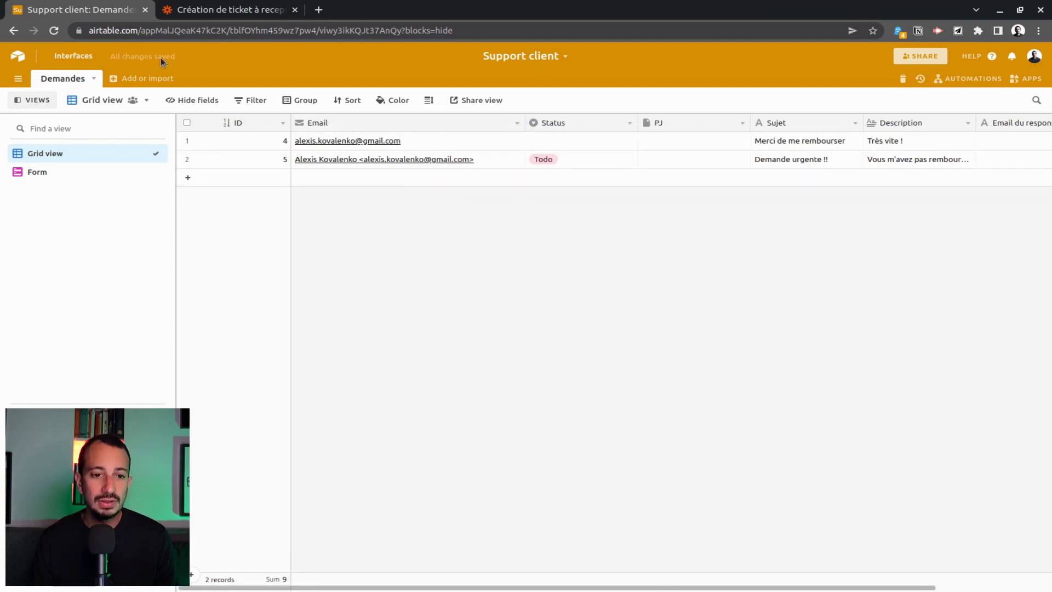
pyautogui.click(225, 10)
# Replace the Email mapping's From value with 1. Sender and retest the action.
pyautogui.scroll(-1, 502, 531)
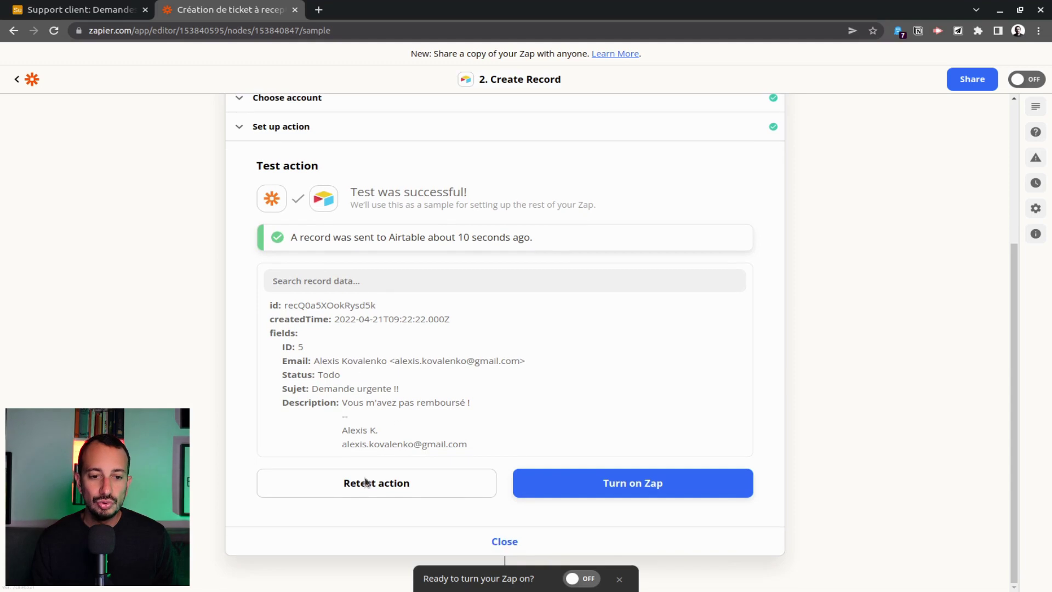
pyautogui.click(335, 133)
pyautogui.click(517, 327)
pyautogui.press('BackSpace')
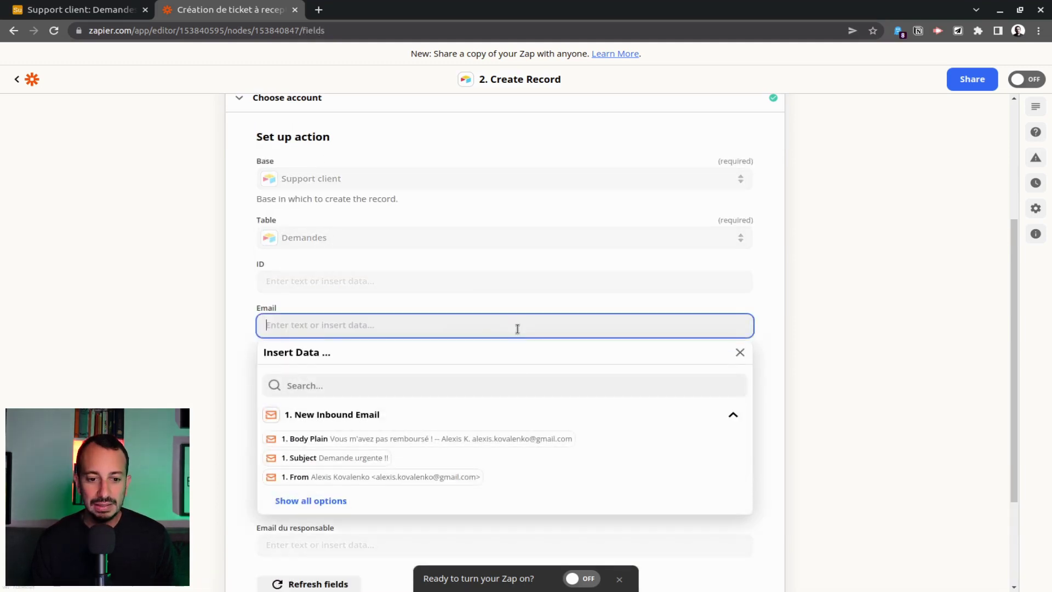
pyautogui.click(335, 504)
pyautogui.scroll(-3, 472, 402)
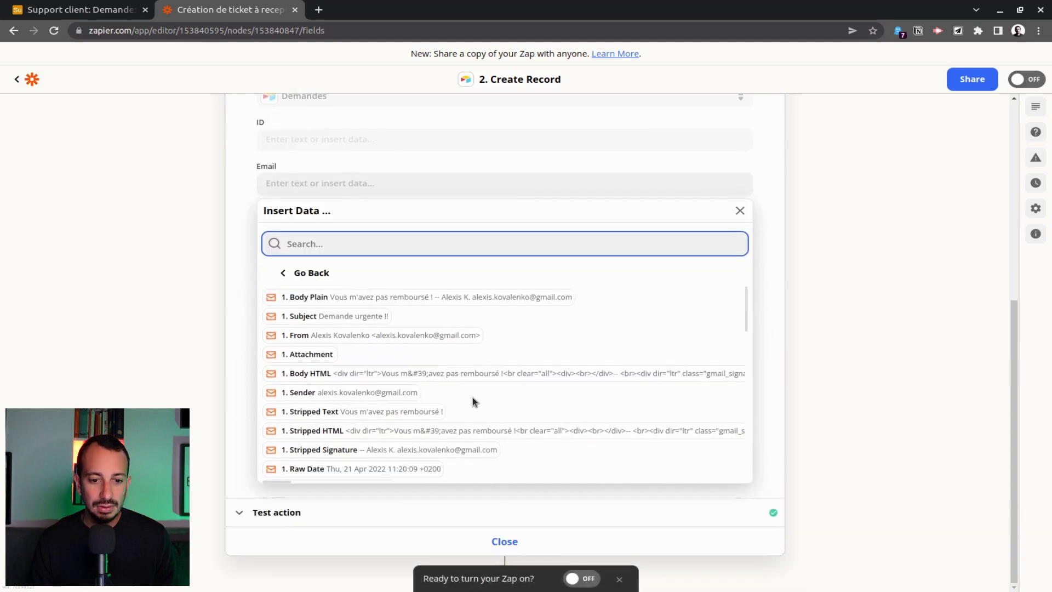
pyautogui.click(373, 392)
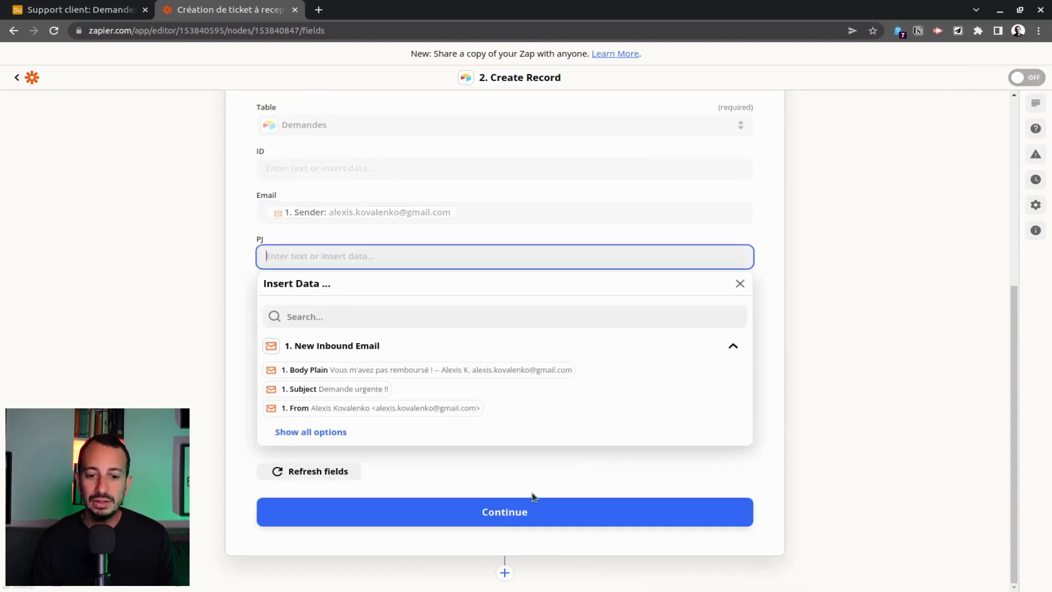
pyautogui.click(515, 511)
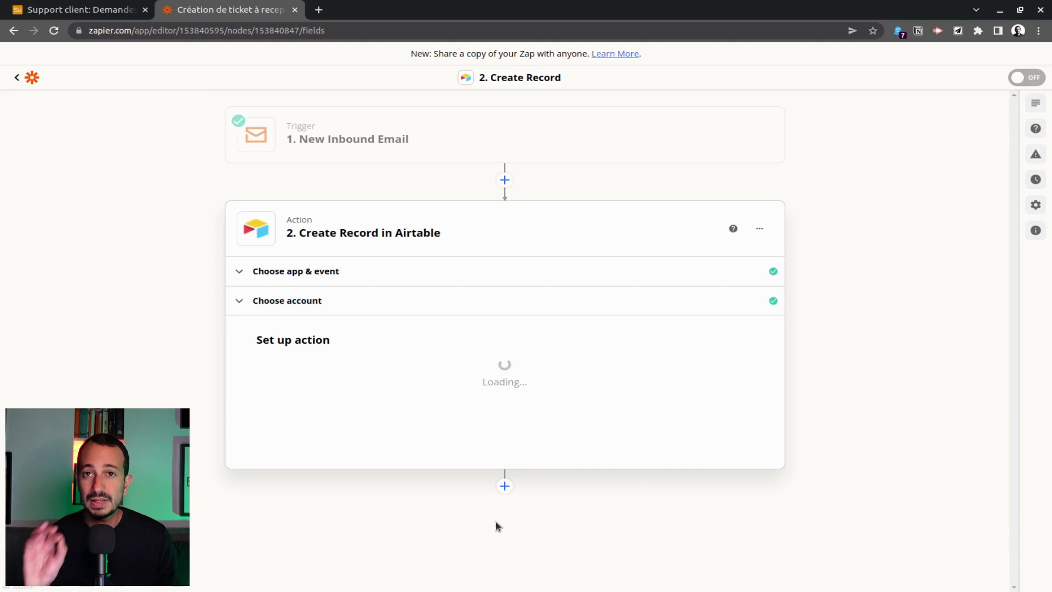
pyautogui.scroll(-3, 681, 446)
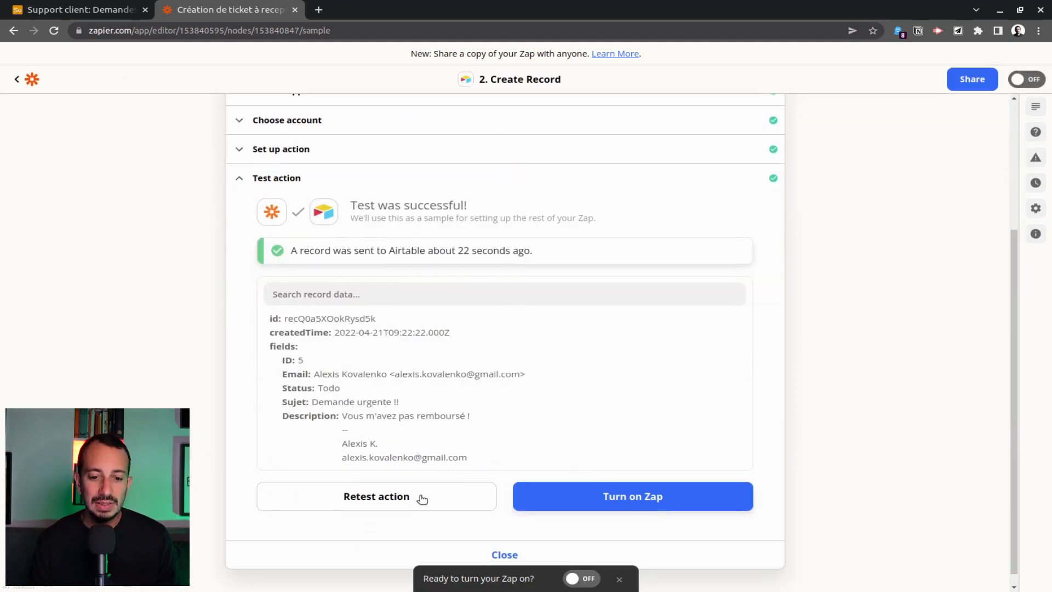
pyautogui.click(376, 495)
# Delete the old test record 5 from the Demandes table.
pyautogui.click(82, 9)
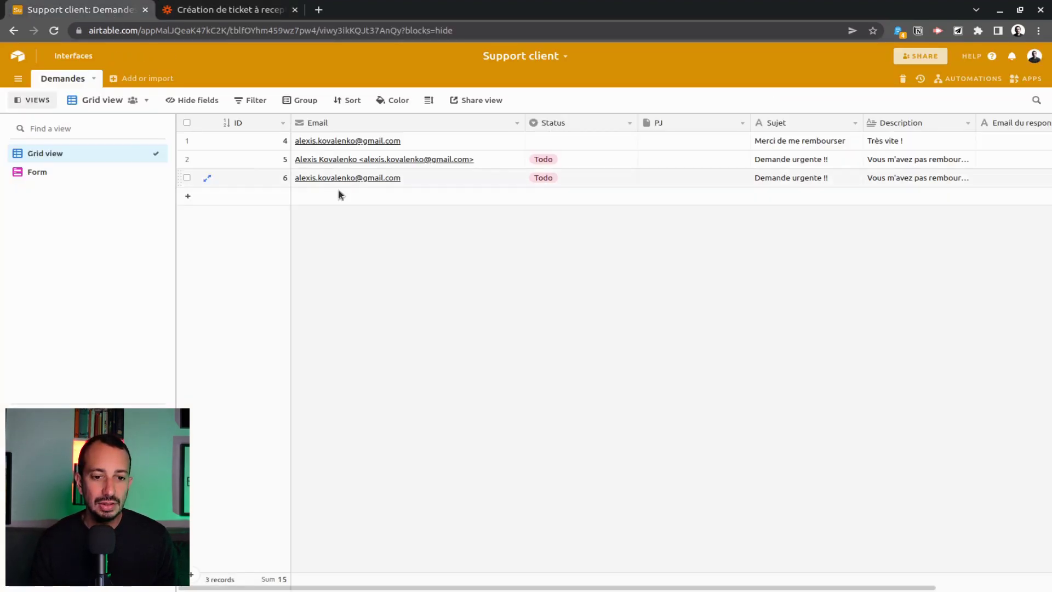
pyautogui.rightClick(496, 159)
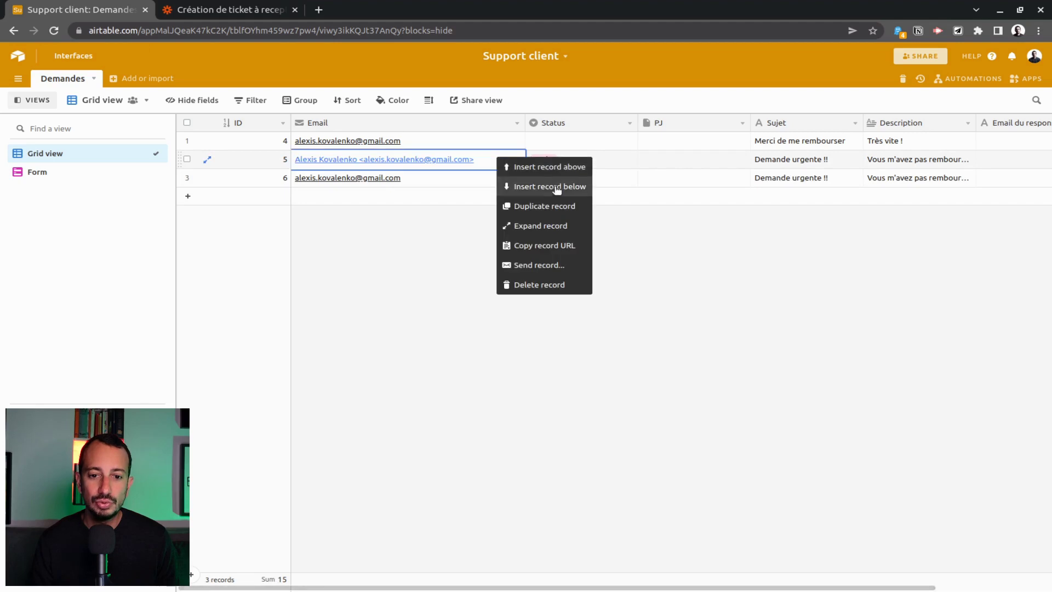
pyautogui.click(545, 285)
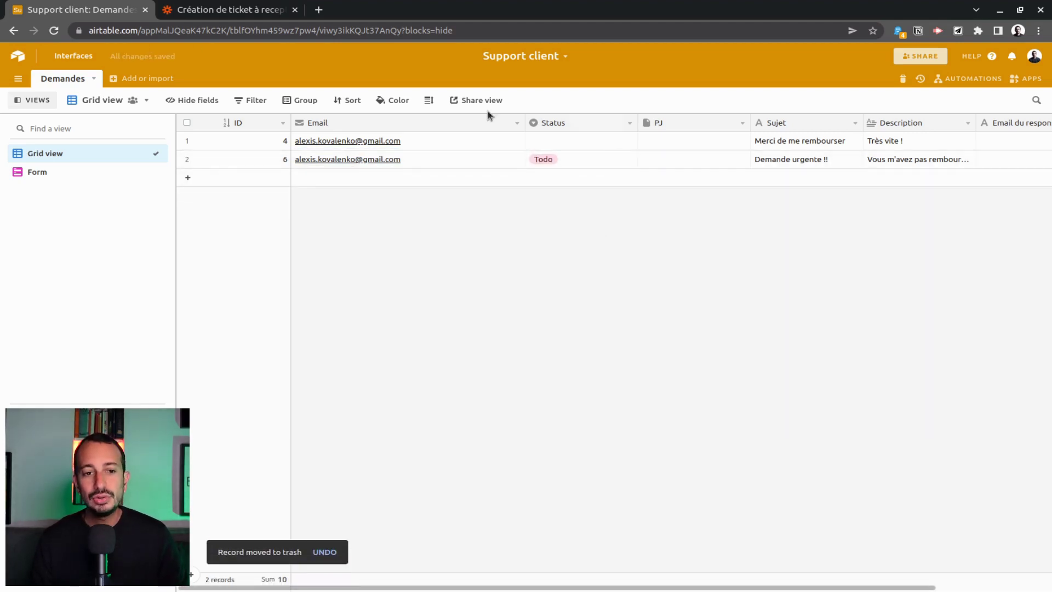
# Set the first request's Status to Todo.
pyautogui.click(583, 143)
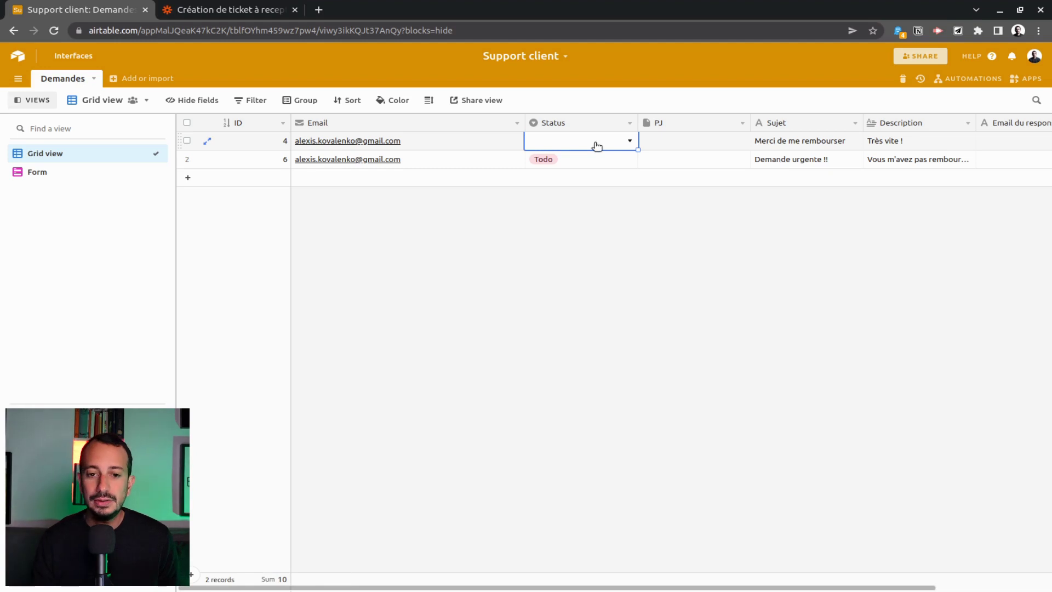
pyautogui.click(597, 146)
pyautogui.click(570, 203)
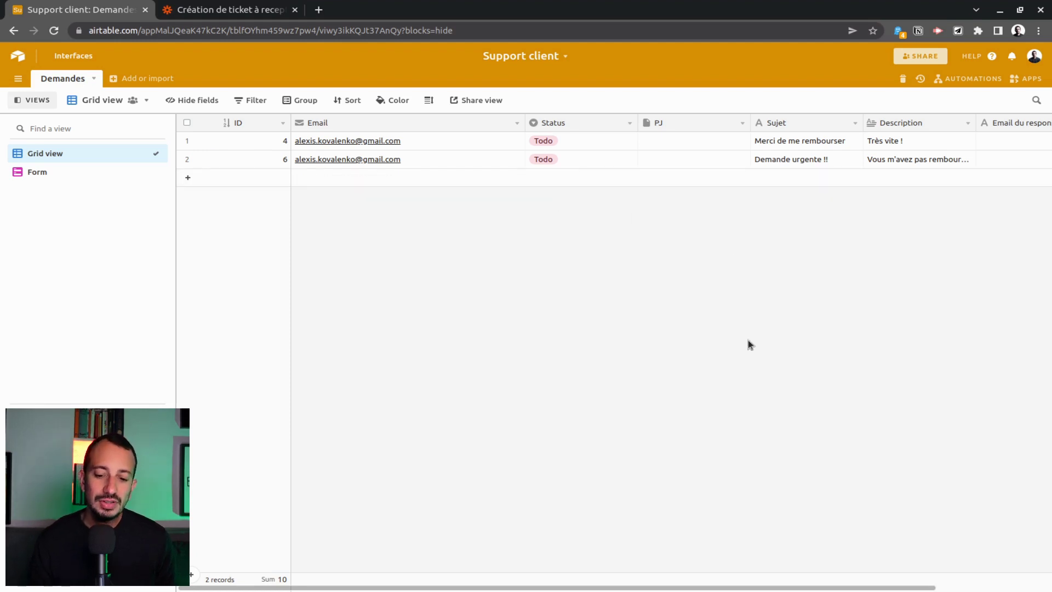
pyautogui.moveTo(657, 589); pyautogui.dragTo(772, 589)
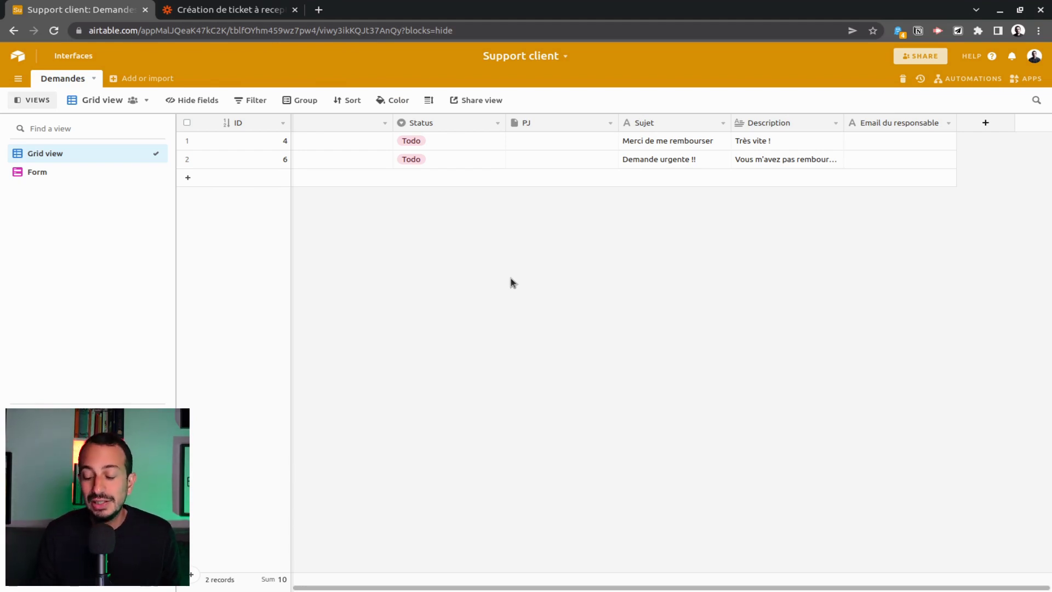
# Make Airtable's New Record the Zap's trigger event.
pyautogui.click(215, 10)
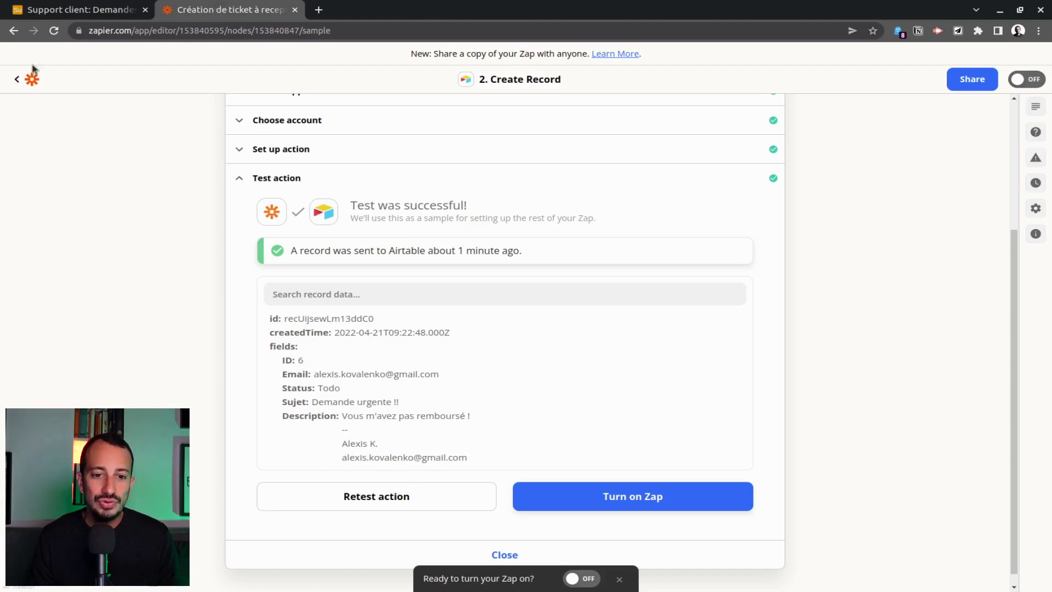
pyautogui.click(453, 547)
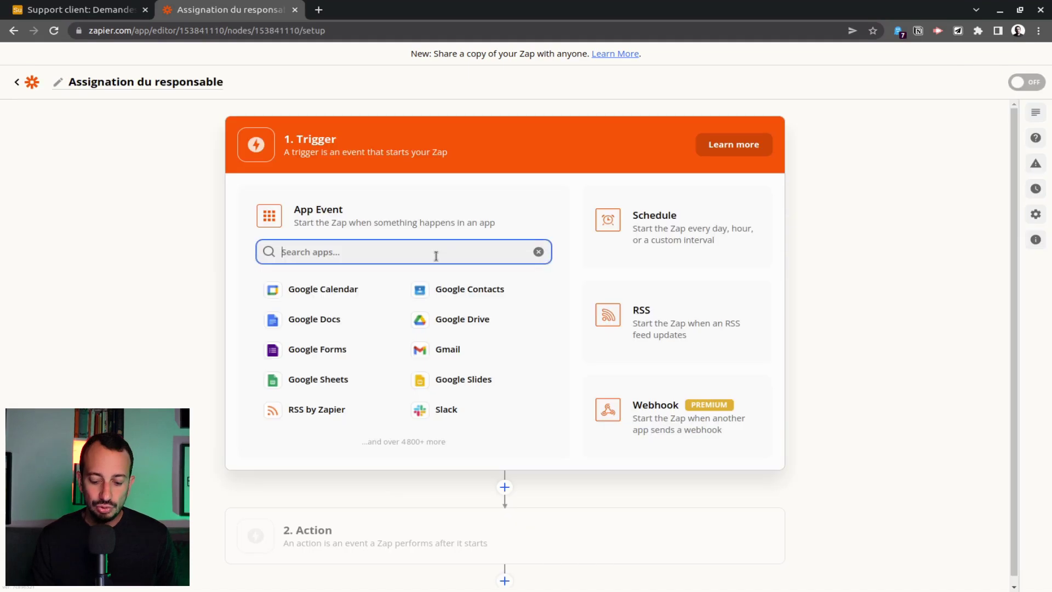
pyautogui.write('airtab')
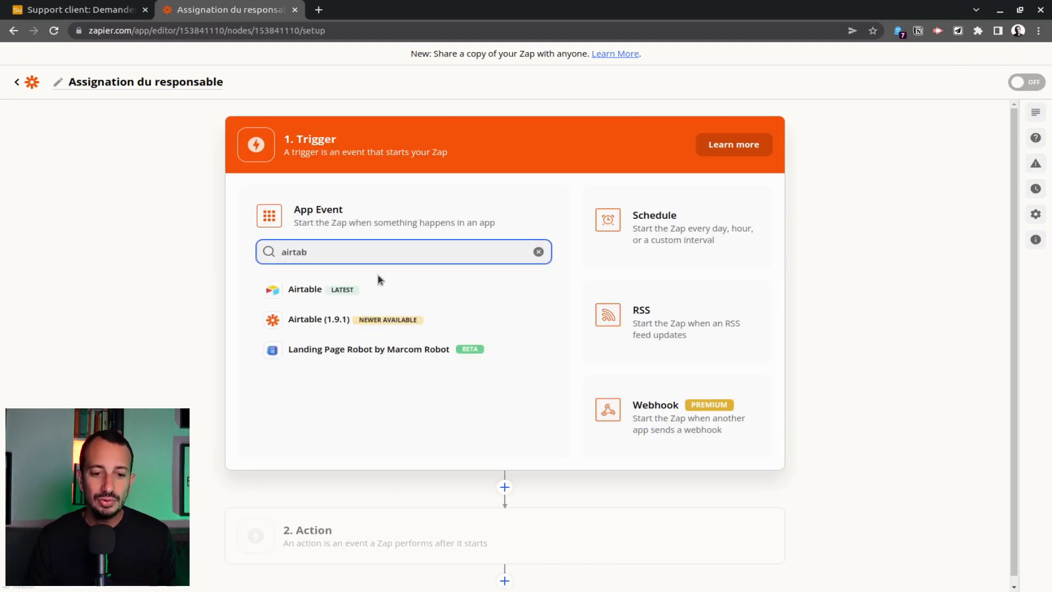
pyautogui.click(378, 281)
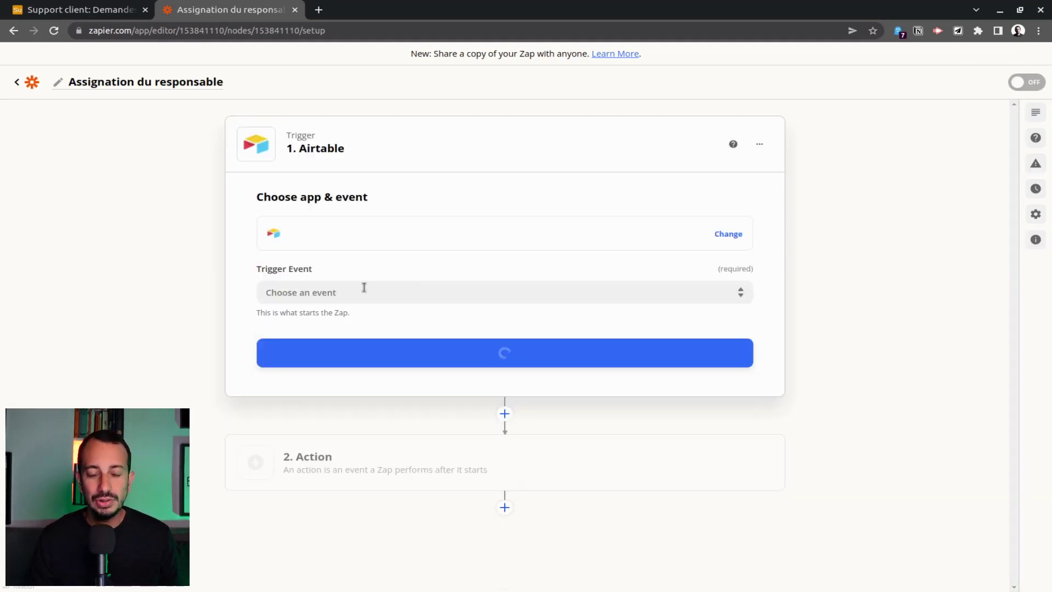
pyautogui.click(571, 292)
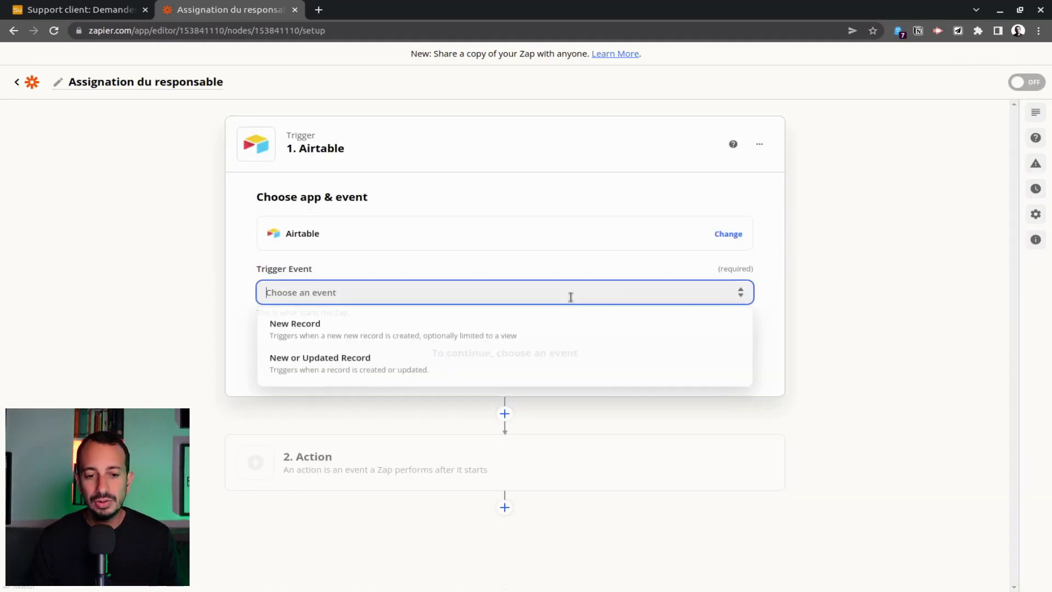
pyautogui.click(406, 339)
pyautogui.click(521, 357)
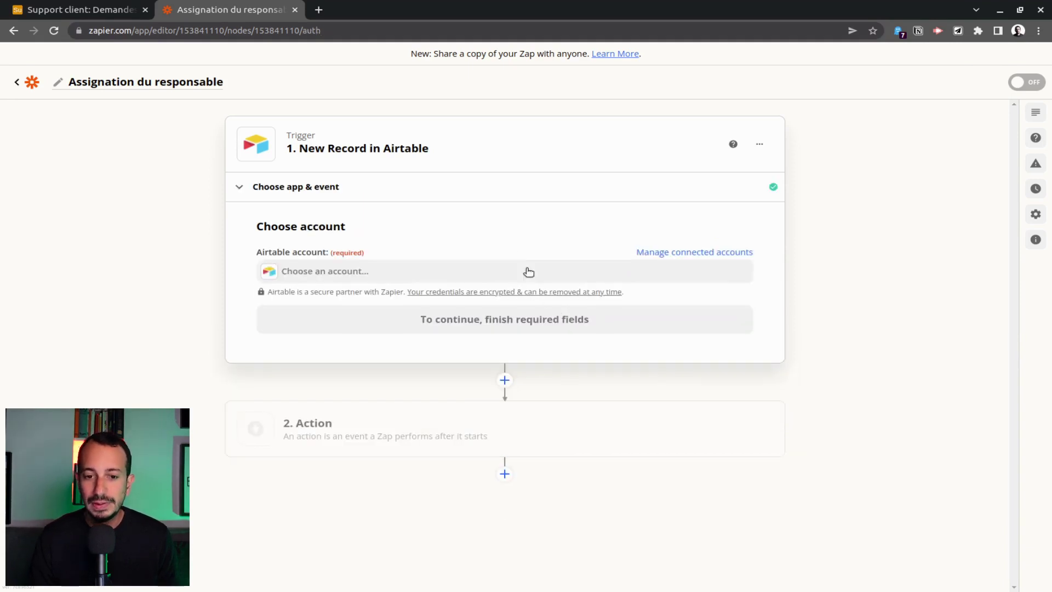
# Connect the Airtable account and point the trigger at base Support client, table Demandes.
pyautogui.click(478, 273)
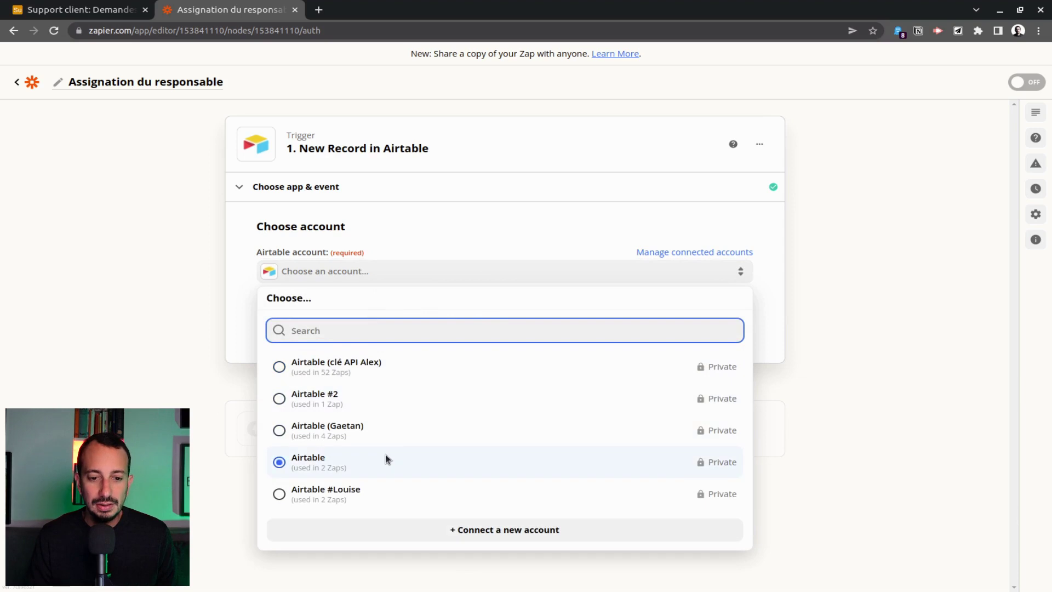
pyautogui.click(378, 371)
pyautogui.click(550, 328)
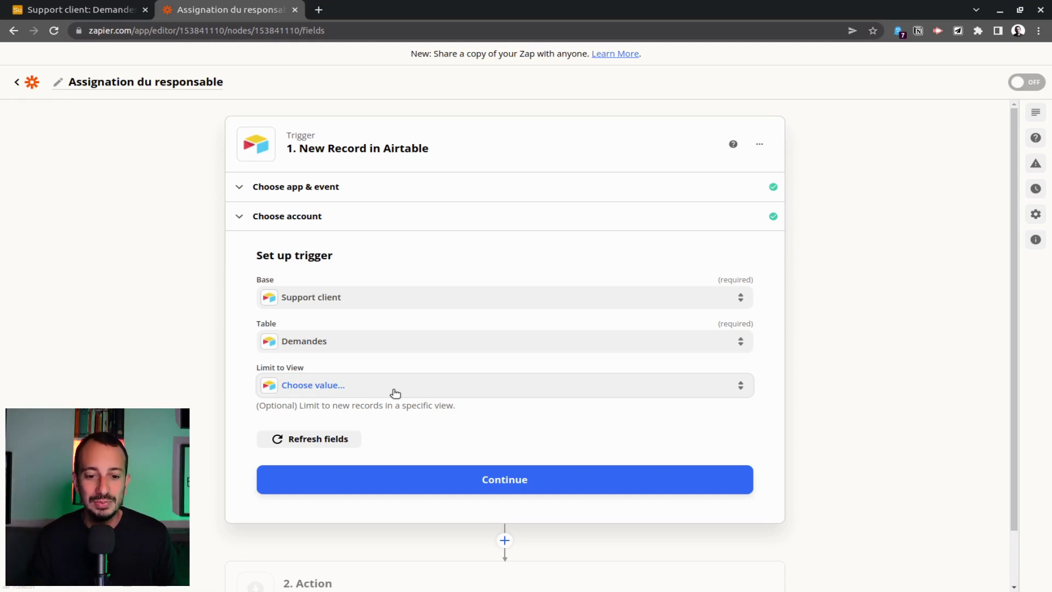
pyautogui.click(488, 480)
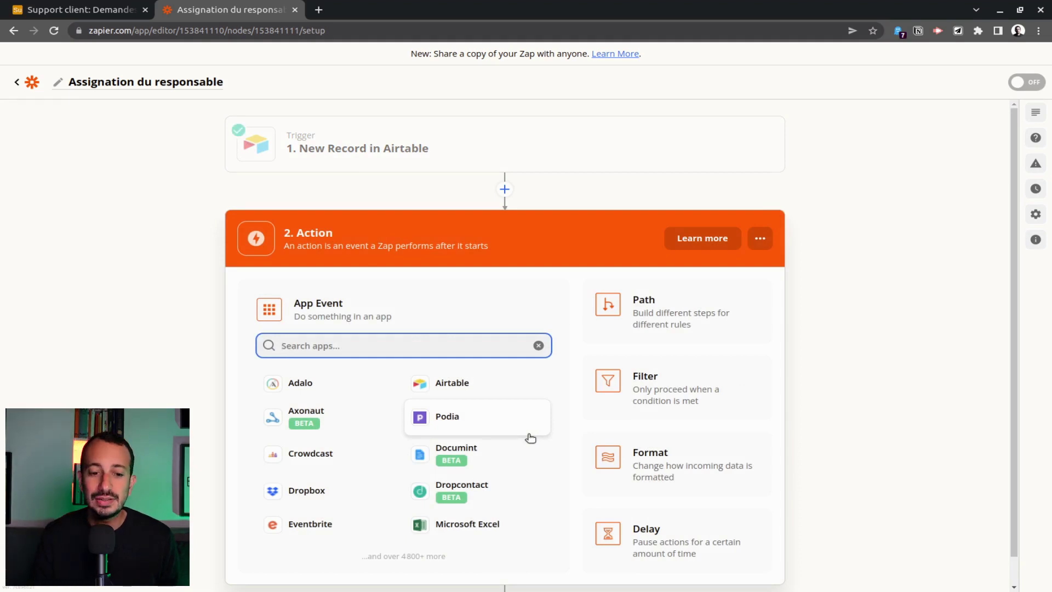
# Make the second step Formatter by Zapier's Utilities event and bring up the Transform choices.
pyautogui.write('format')
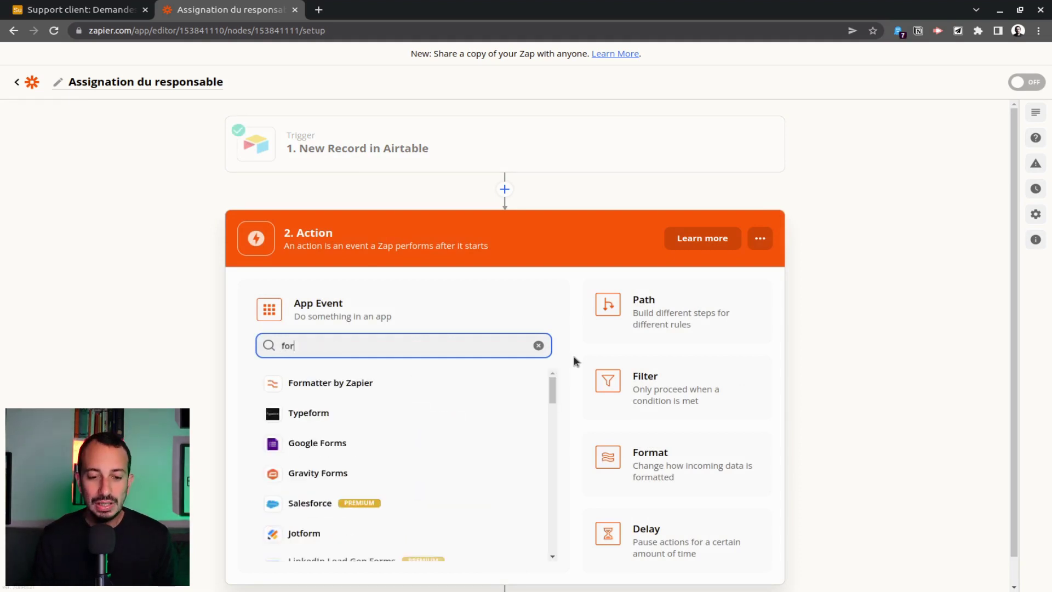
pyautogui.click(358, 386)
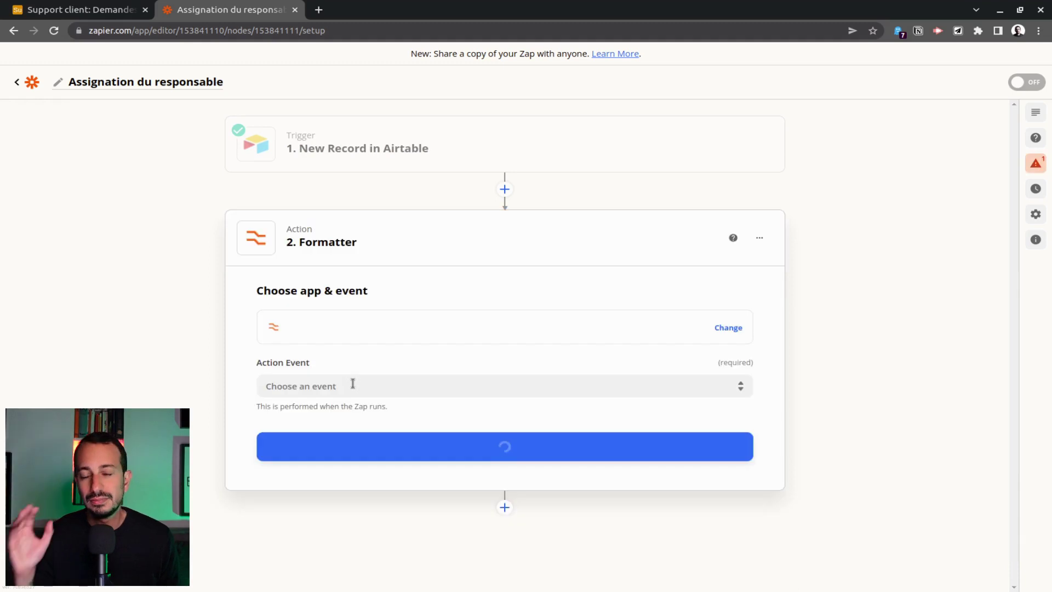
pyautogui.click(430, 394)
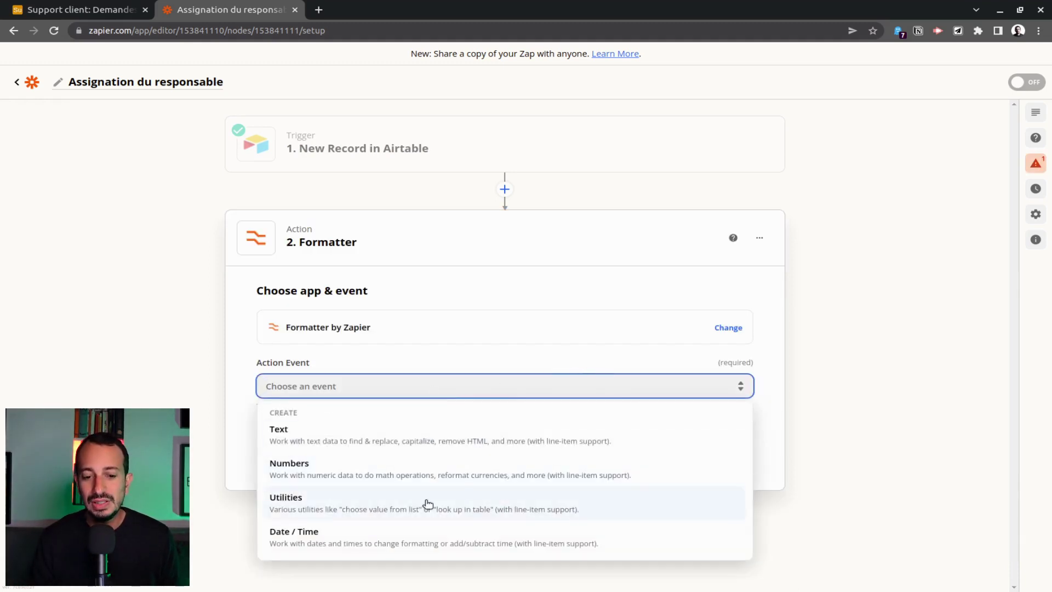
pyautogui.click(426, 500)
pyautogui.click(494, 452)
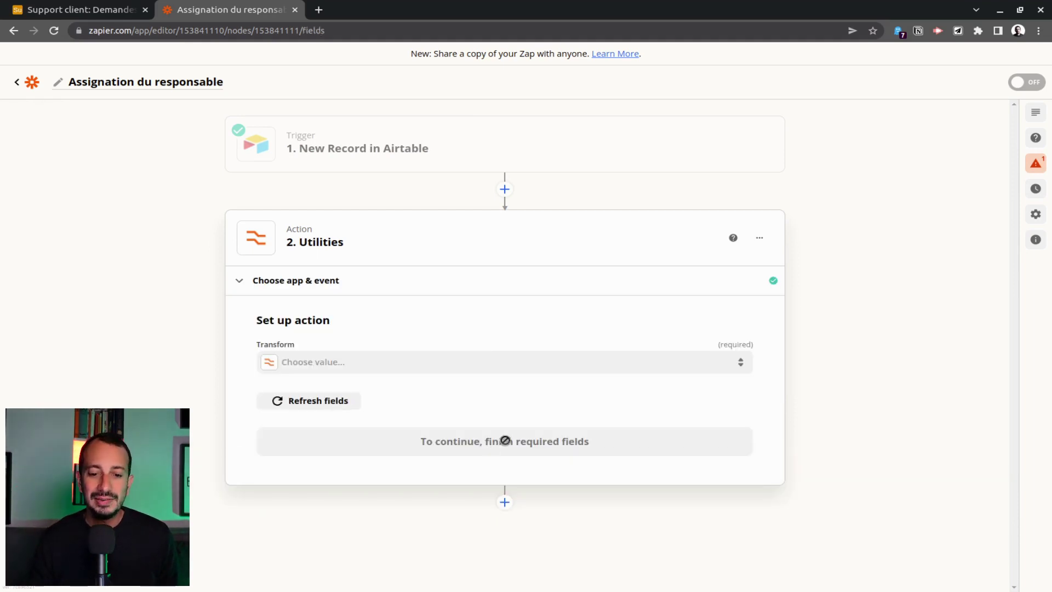
pyautogui.click(513, 368)
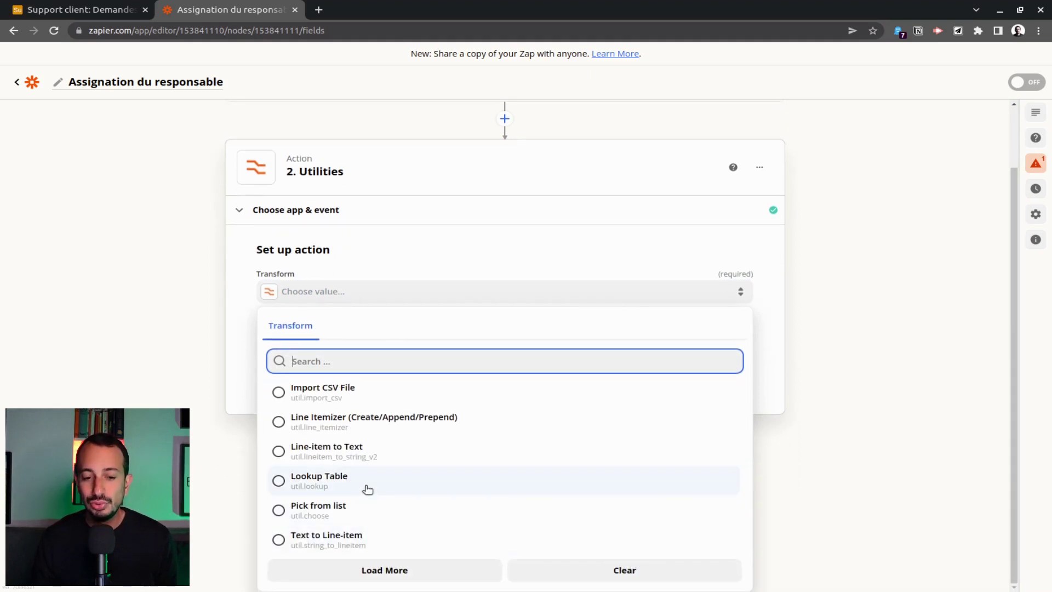
# Set the Transform to Pick from list with the Choose Random operation.
pyautogui.click(359, 514)
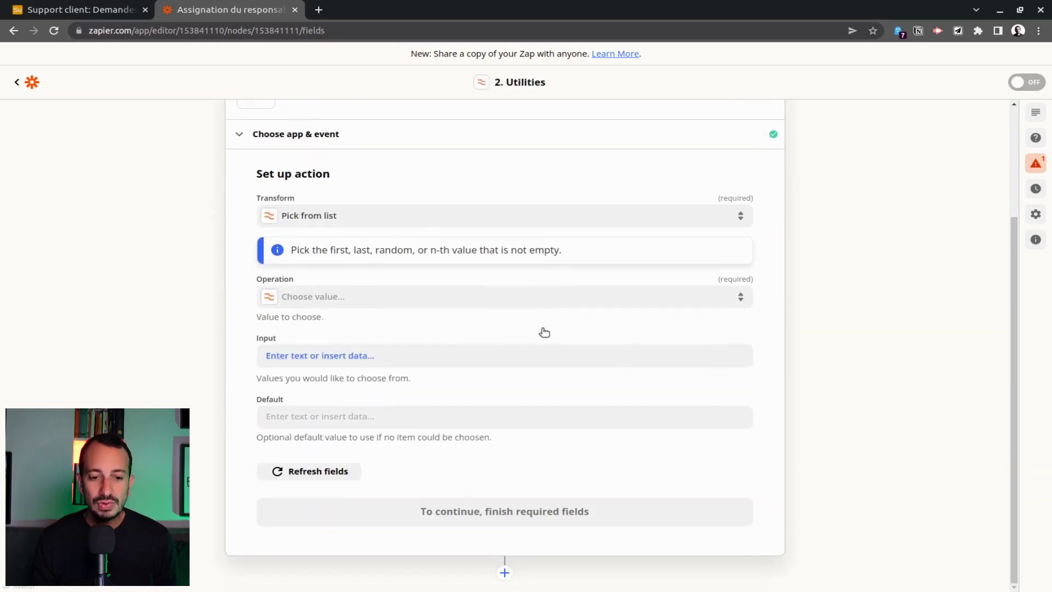
pyautogui.click(405, 300)
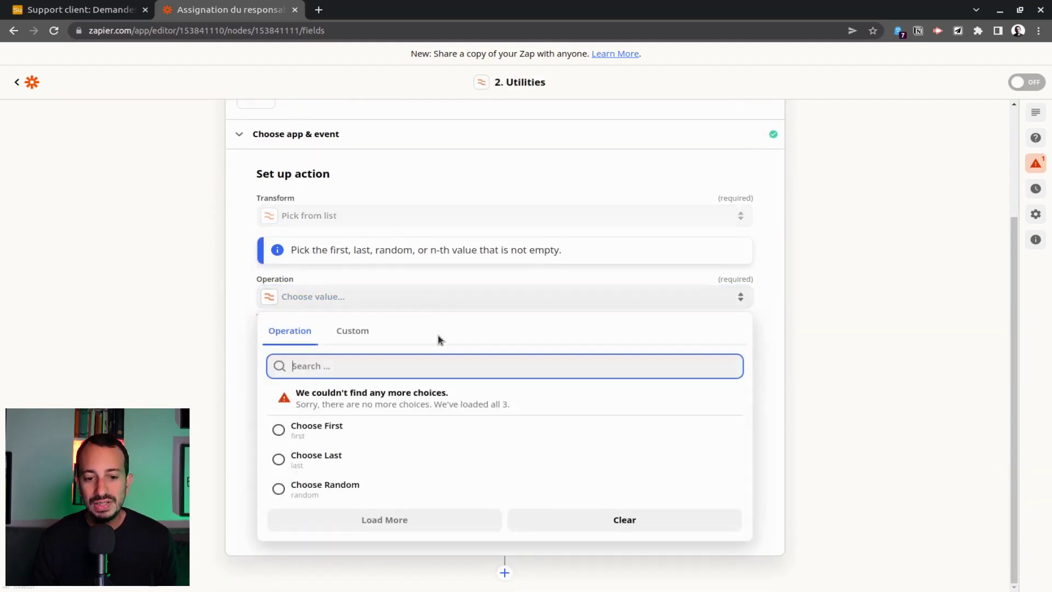
pyautogui.click(337, 491)
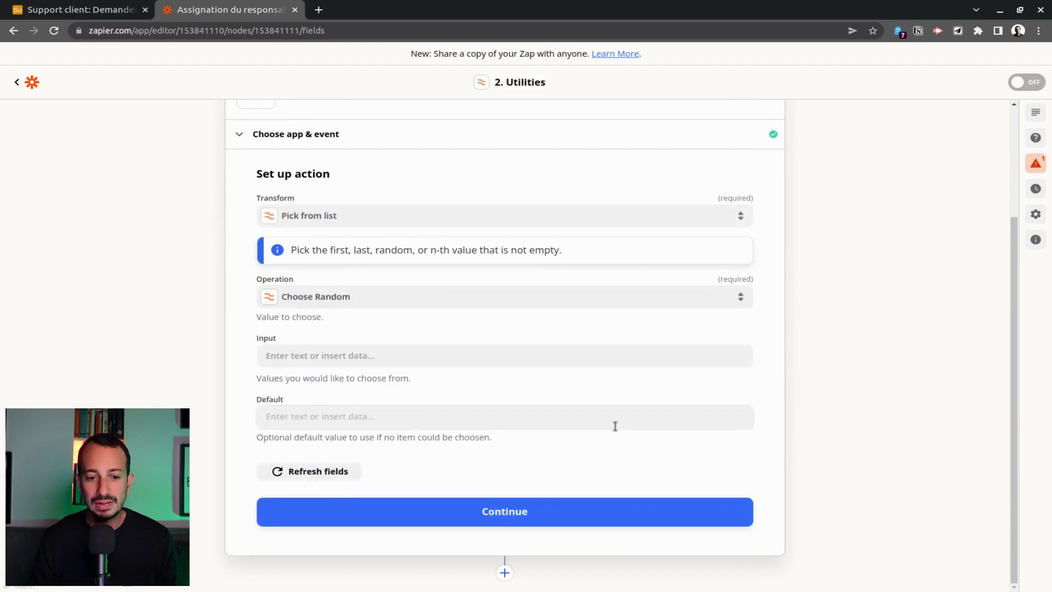
# Enter four team e-mail addresses as separate Input values.
pyautogui.click(356, 357)
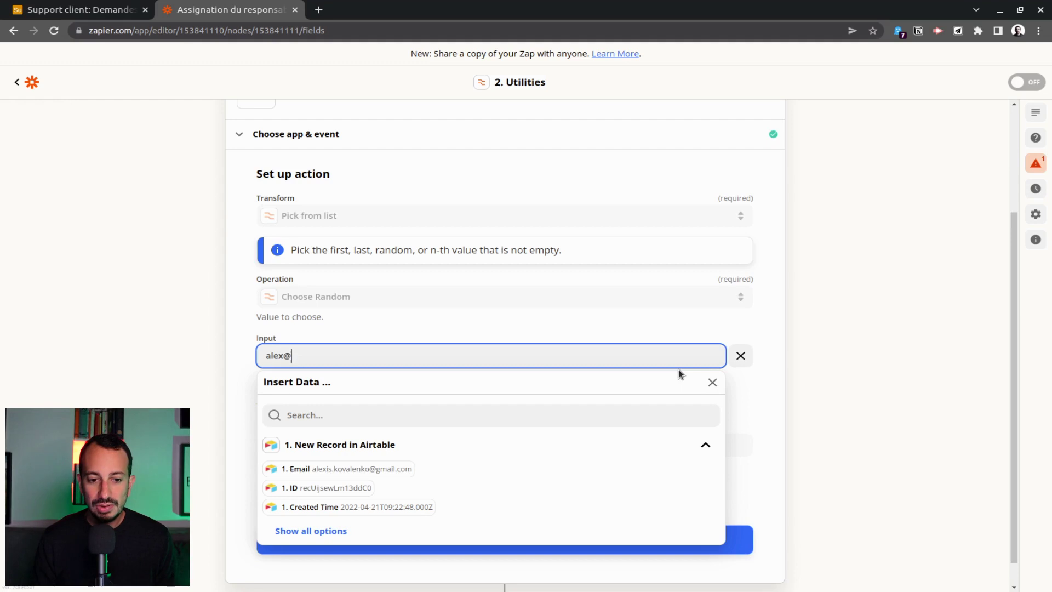
pyautogui.click(337, 360)
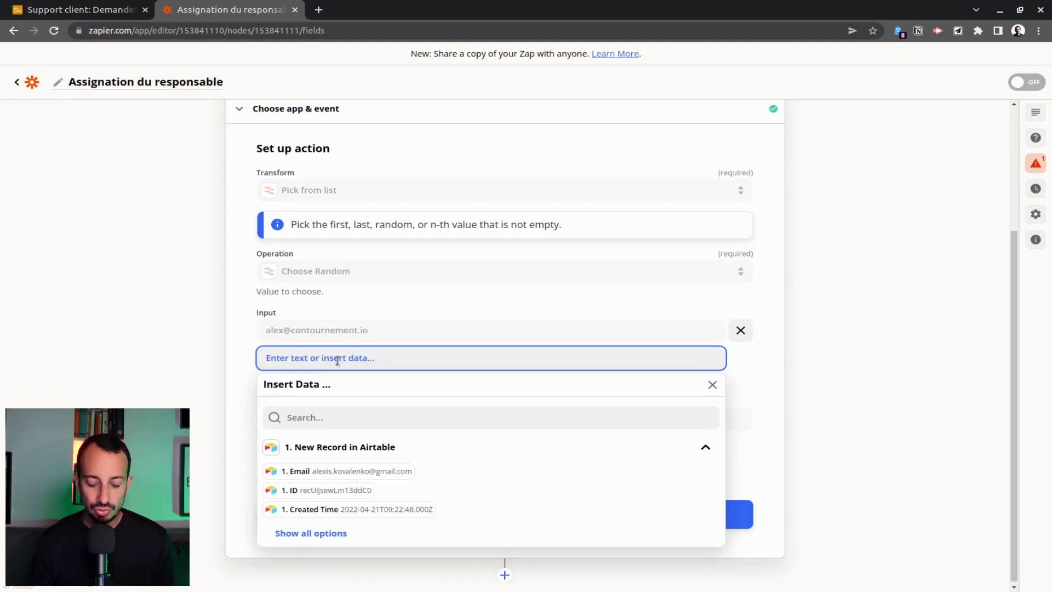
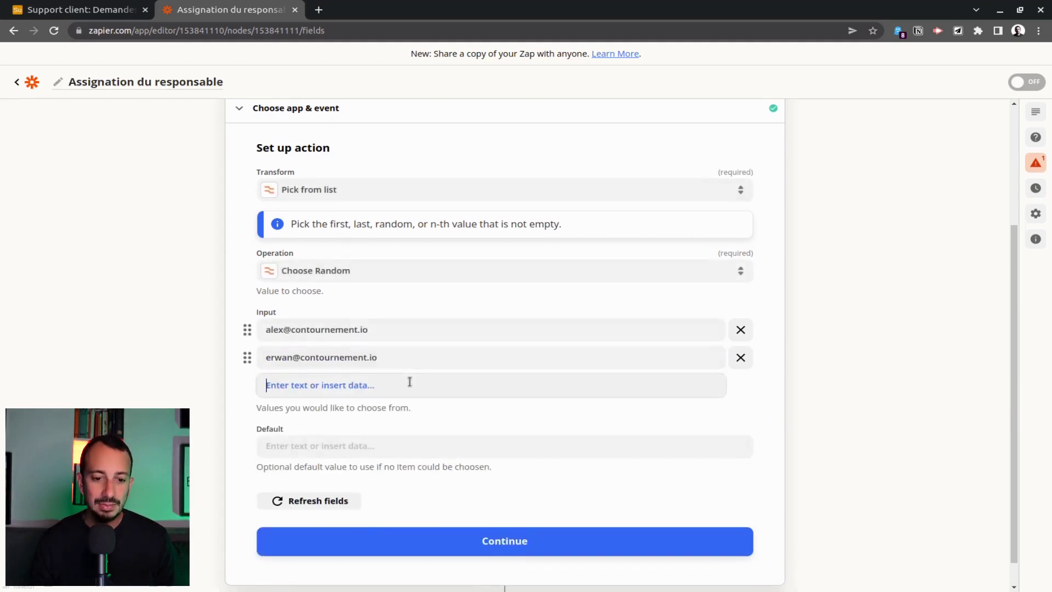
pyautogui.click(411, 380)
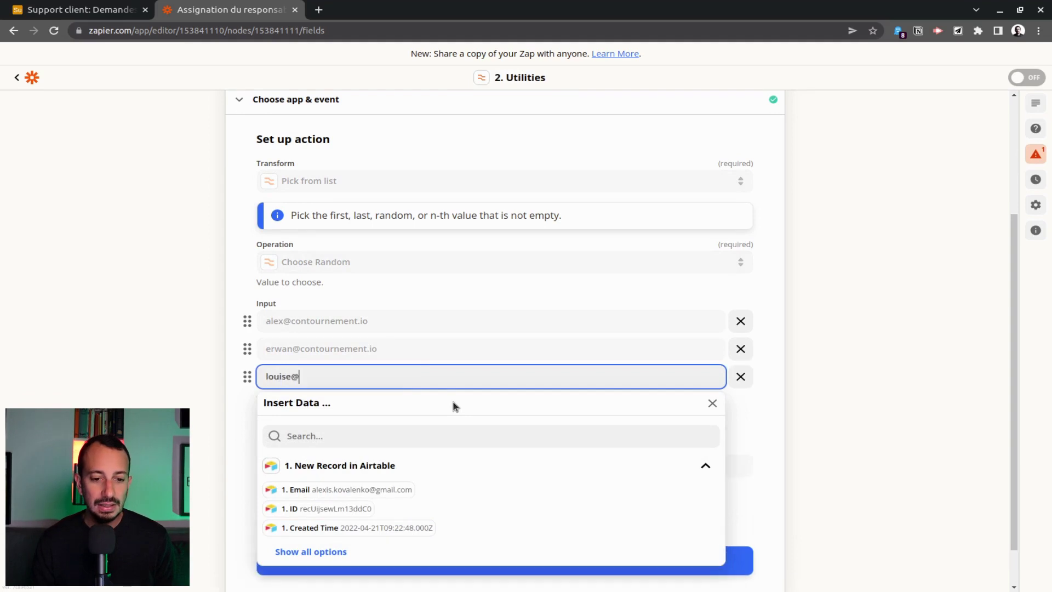
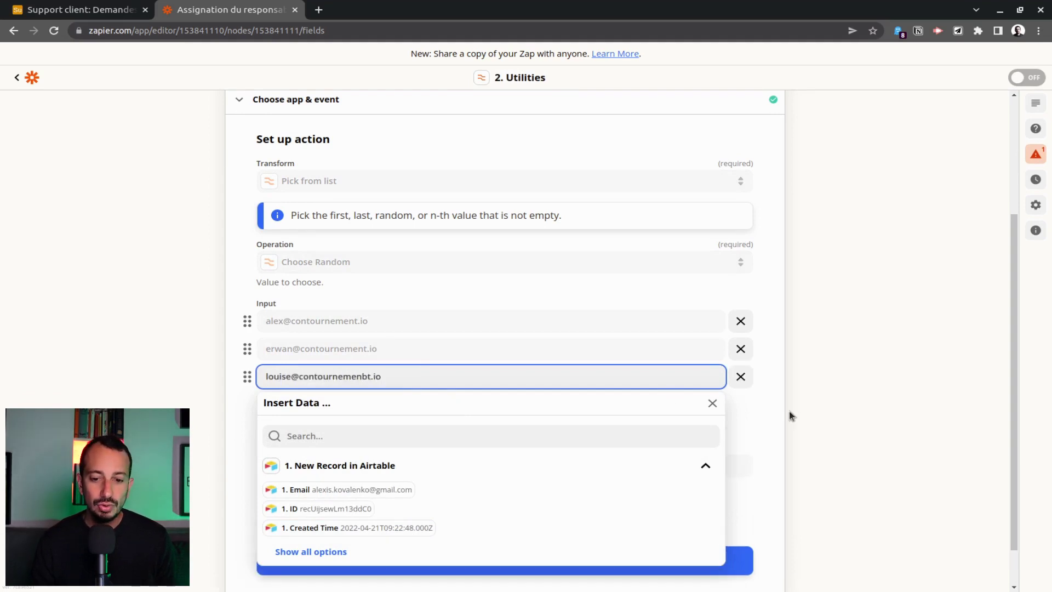
pyautogui.click(767, 442)
pyautogui.click(371, 404)
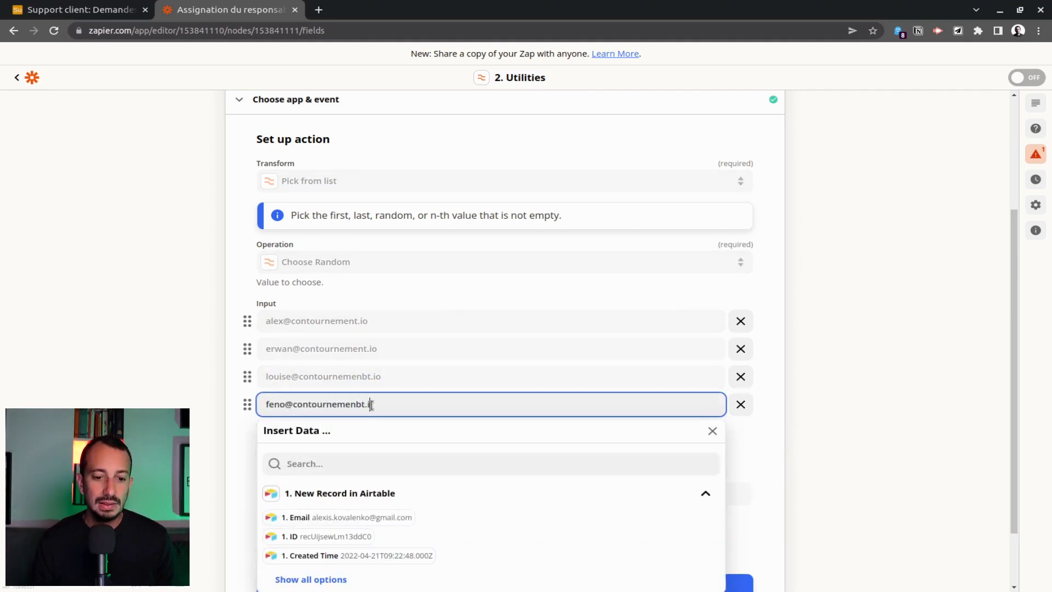
pyautogui.click(751, 456)
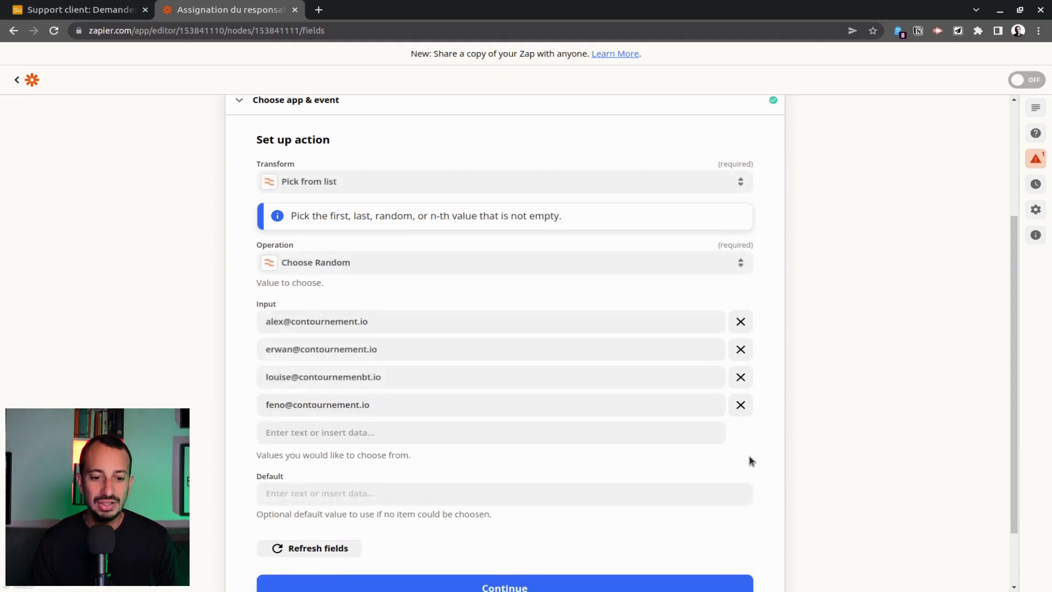
pyautogui.scroll(-2, 410, 367)
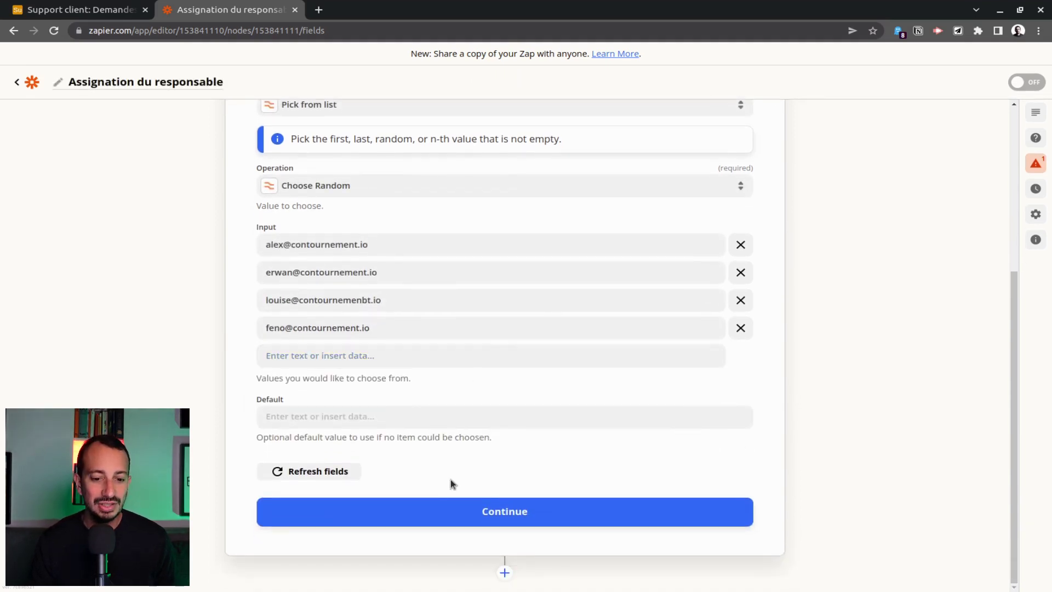
# Test the random-pick action, retest it twice for new picks, and close the Utilities step.
pyautogui.click(489, 512)
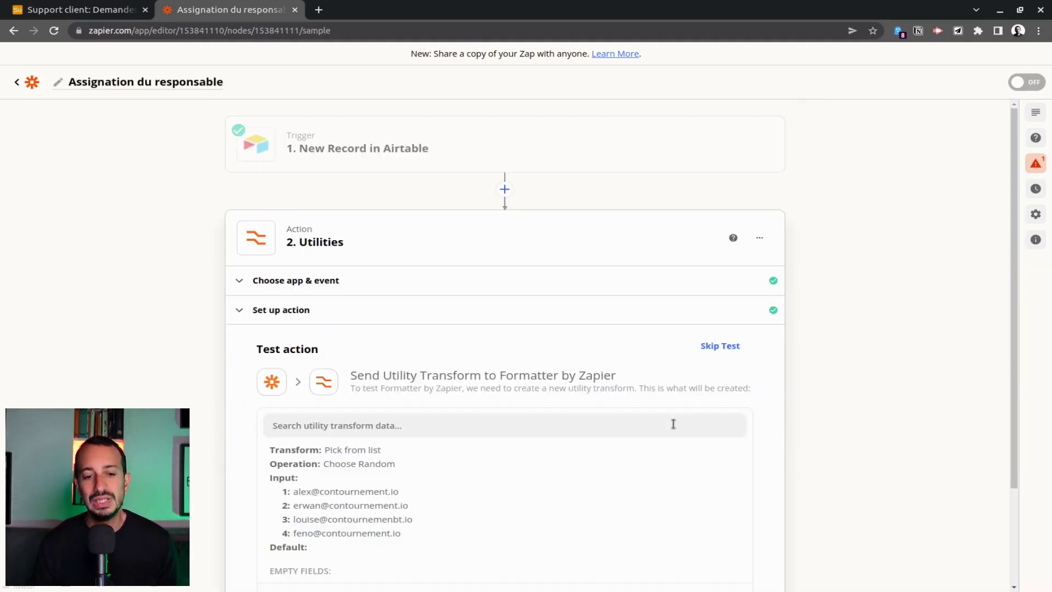
pyautogui.scroll(-2, 342, 355)
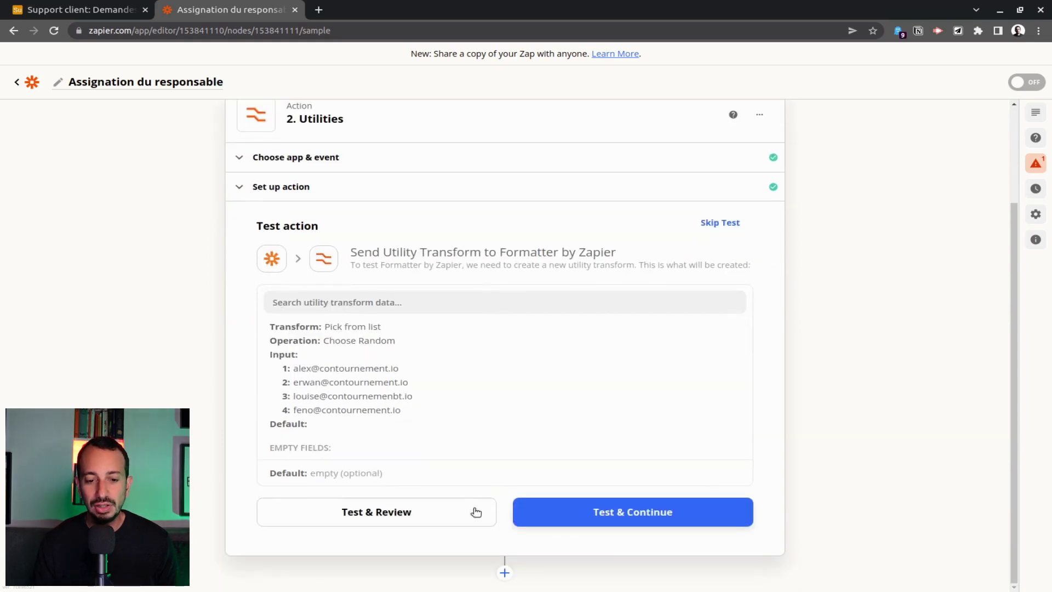
pyautogui.click(355, 518)
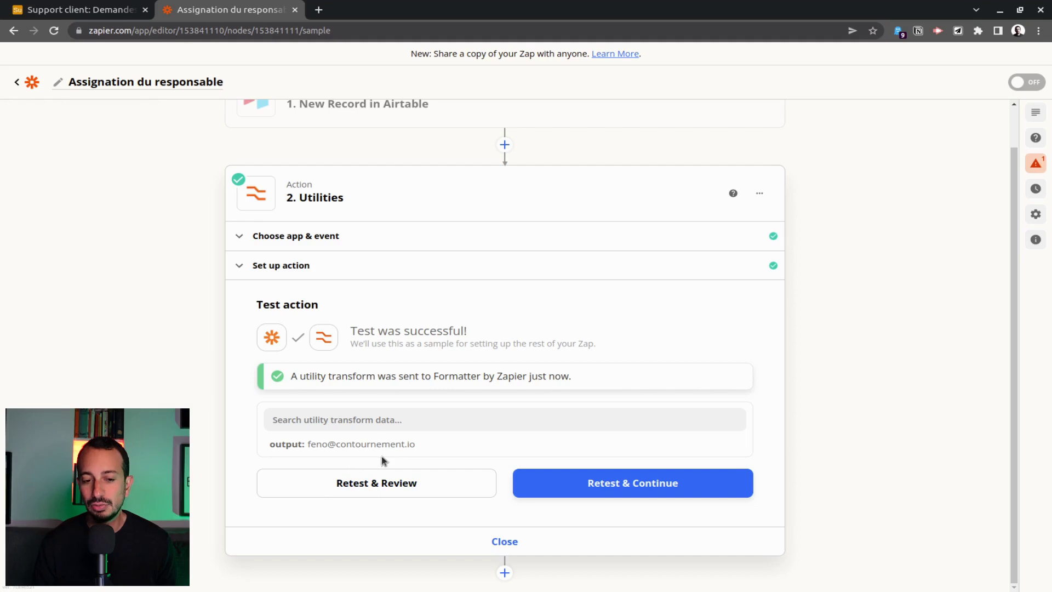
pyautogui.click(387, 481)
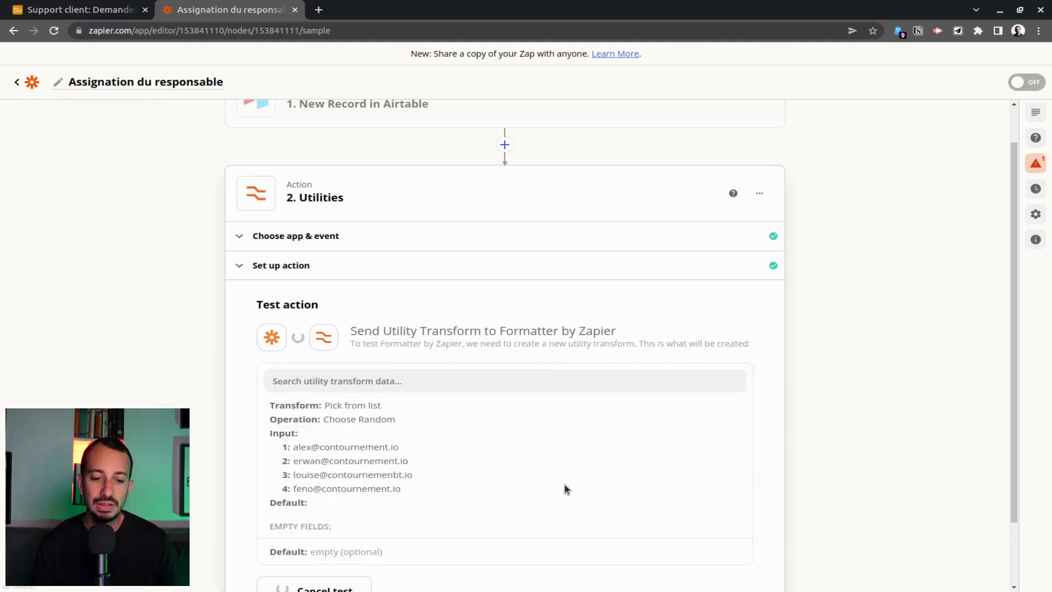
pyautogui.click(371, 482)
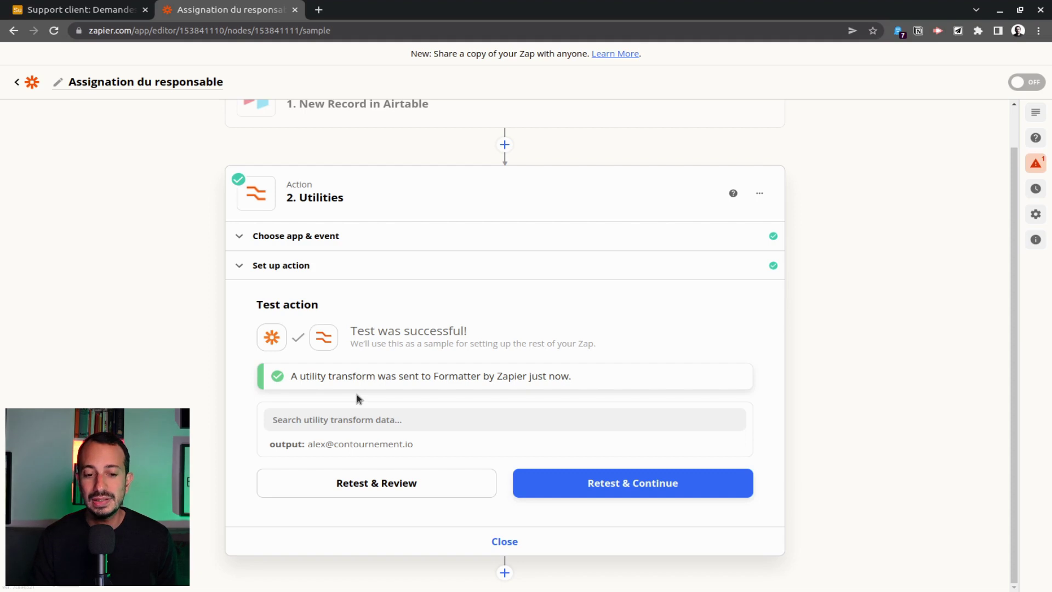
pyautogui.click(505, 541)
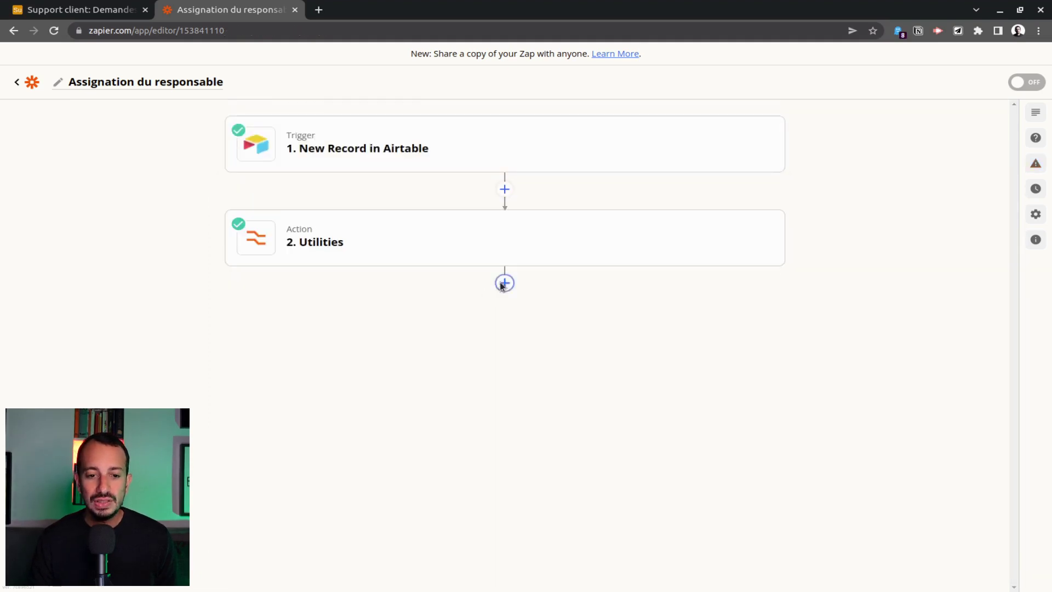
# Add a third step using Airtable Update Record with the connected Airtable account.
pyautogui.click(504, 283)
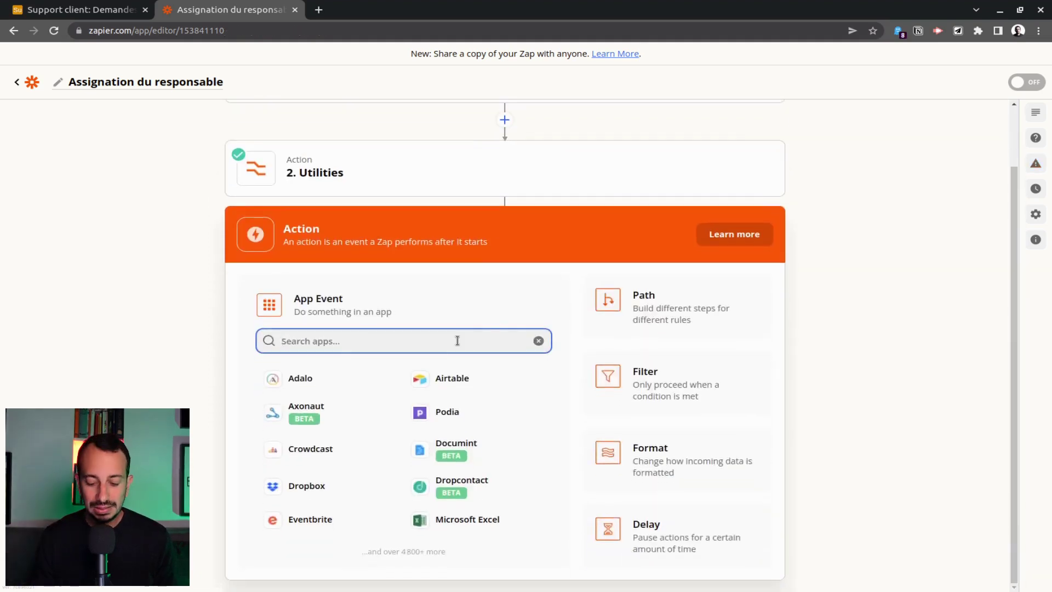
pyautogui.write('airt')
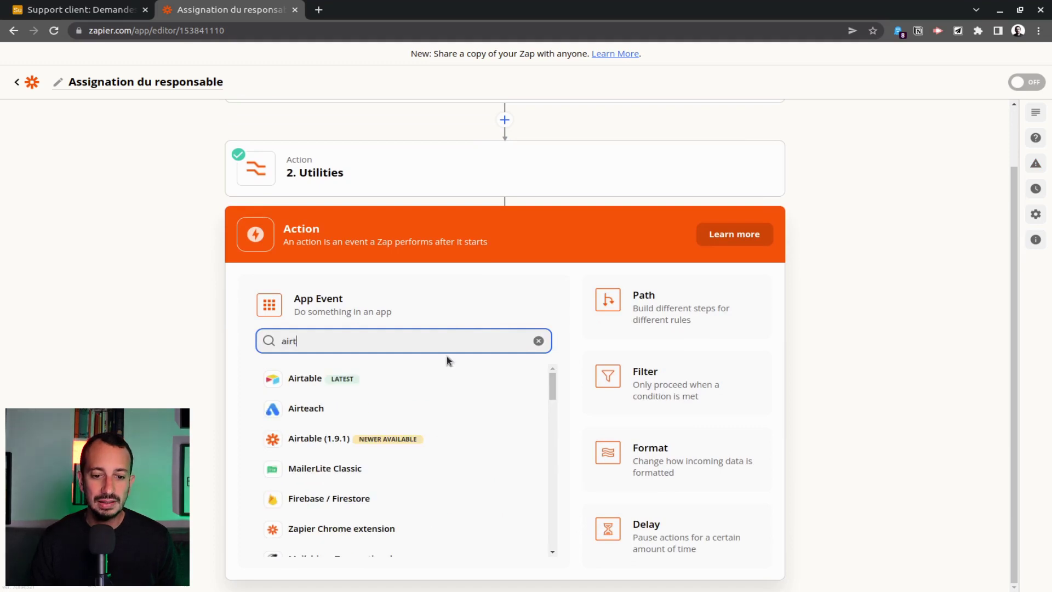
pyautogui.click(409, 379)
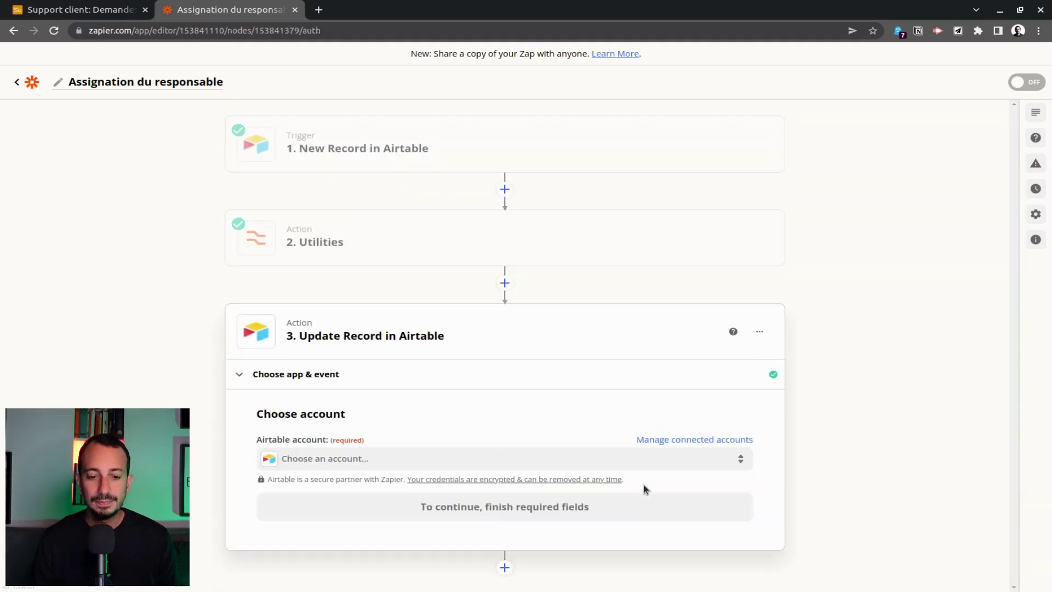
pyautogui.click(438, 463)
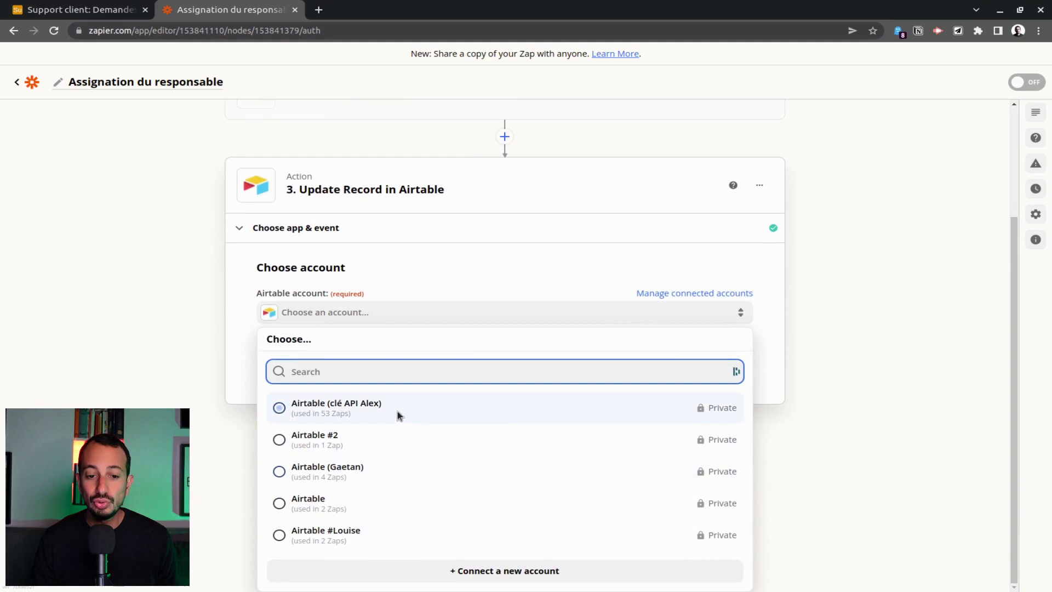
pyautogui.click(397, 409)
pyautogui.click(458, 504)
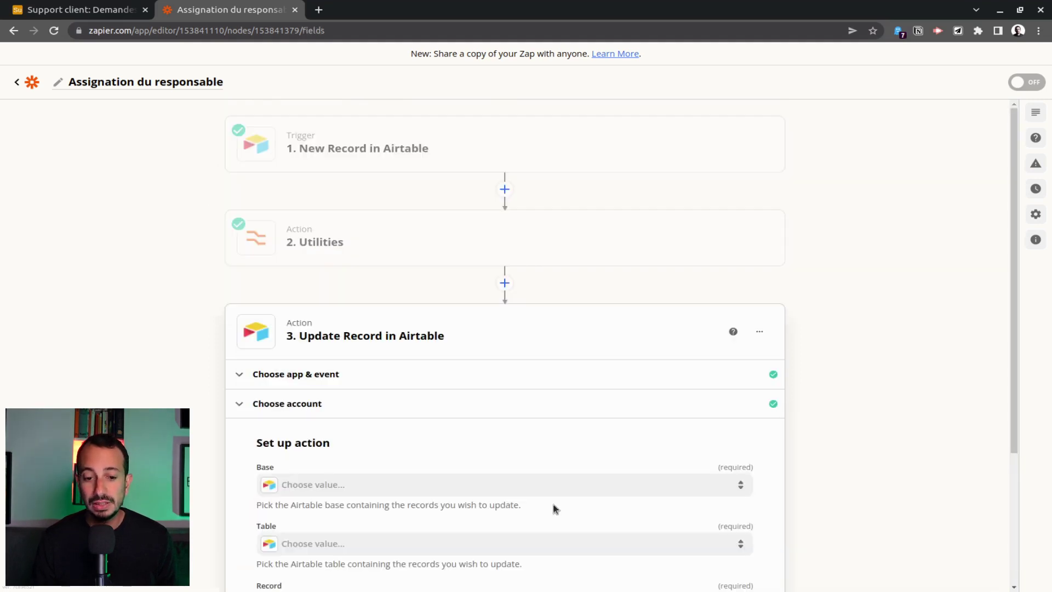
# Set the base to Support client and the record to update to the trigger's ID.
pyautogui.click(385, 302)
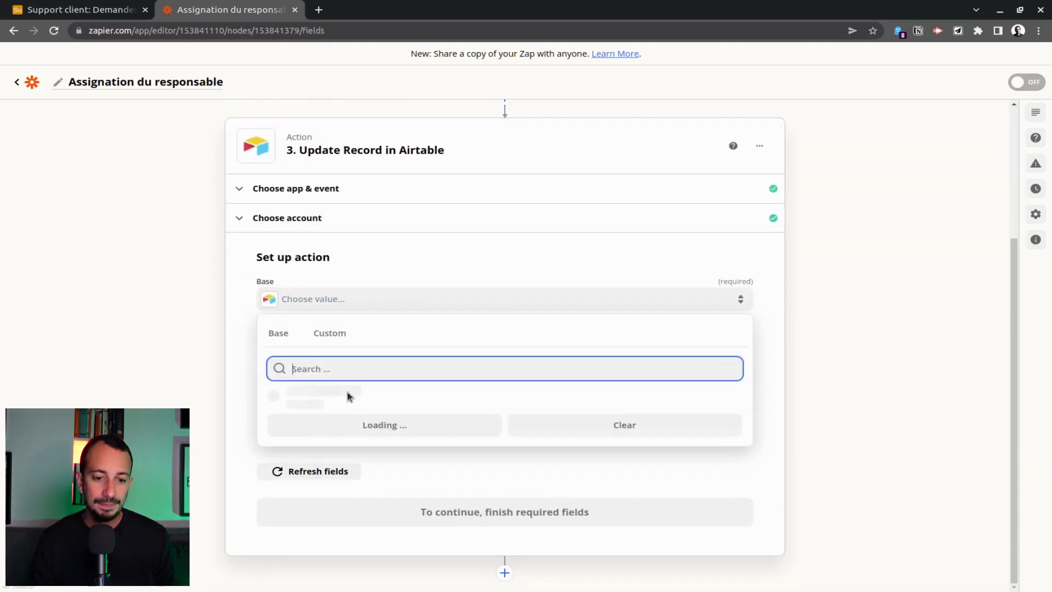
pyautogui.write('supop')
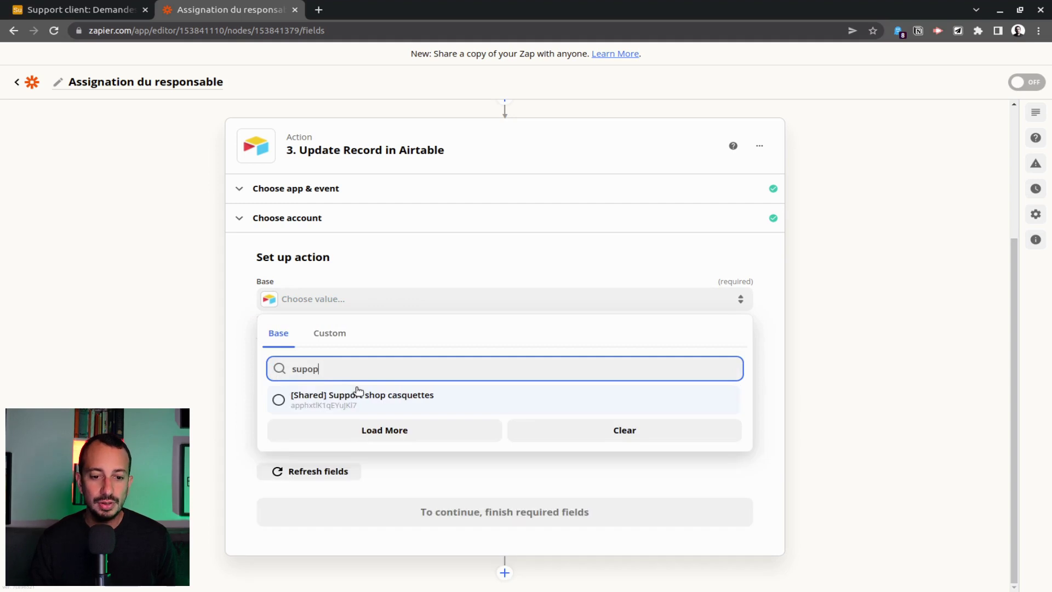
pyautogui.click(359, 396)
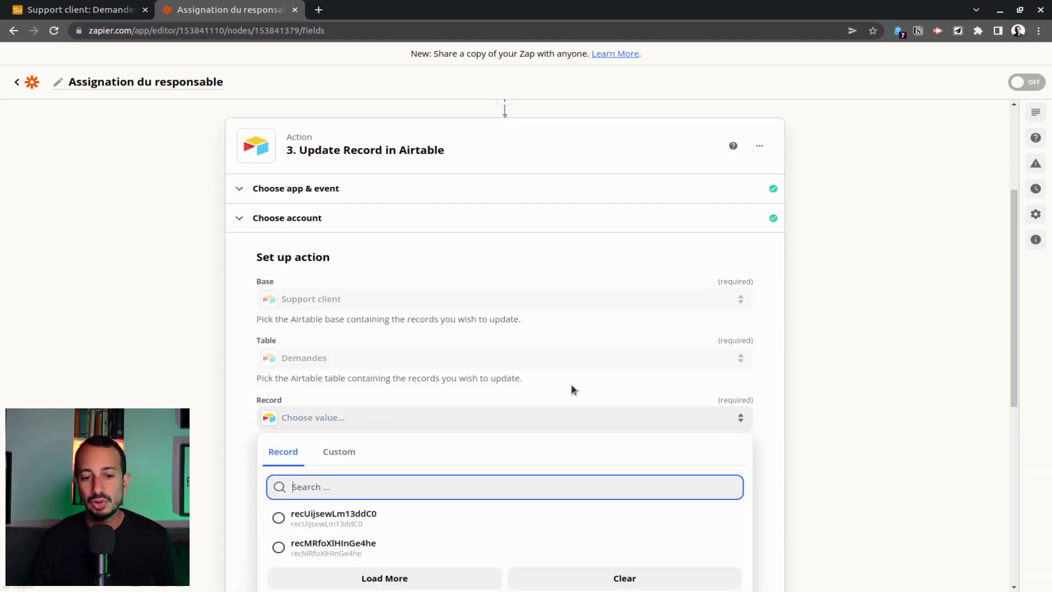
pyautogui.scroll(-3, 571, 388)
pyautogui.click(357, 268)
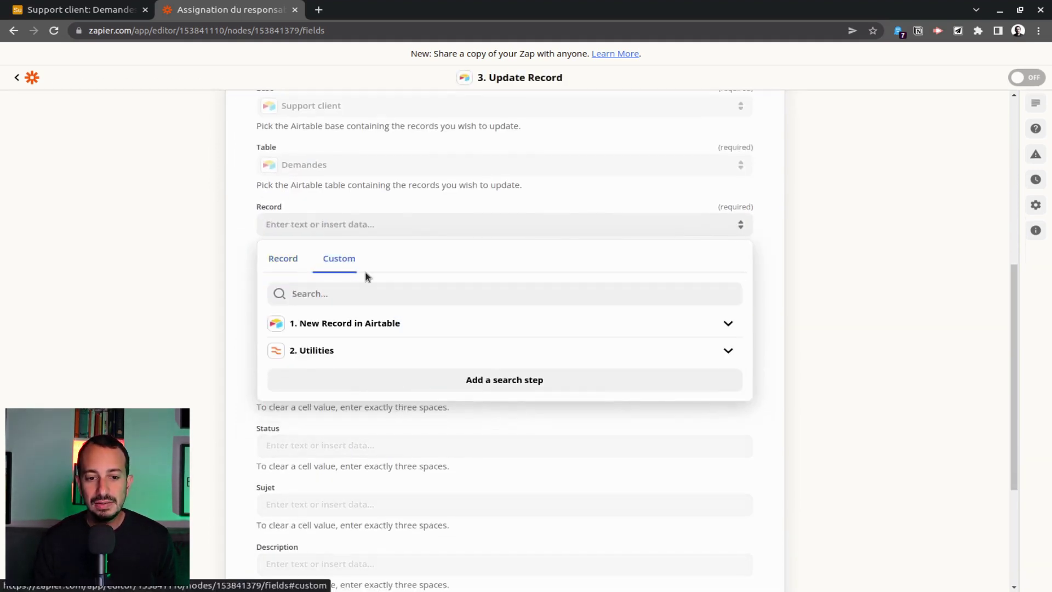
pyautogui.click(420, 327)
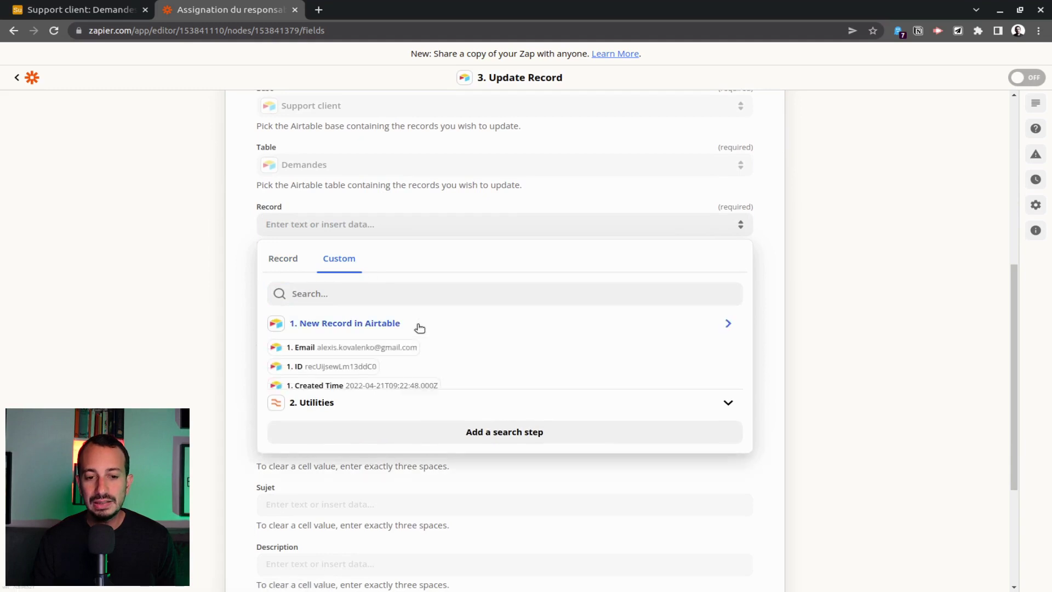
pyautogui.click(368, 371)
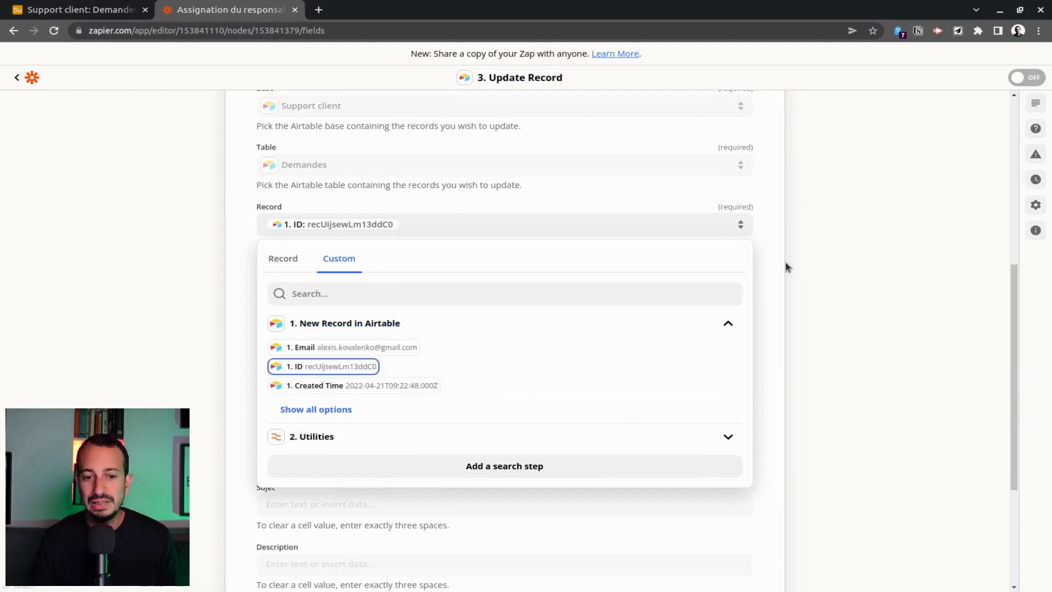
pyautogui.click(788, 267)
pyautogui.click(348, 283)
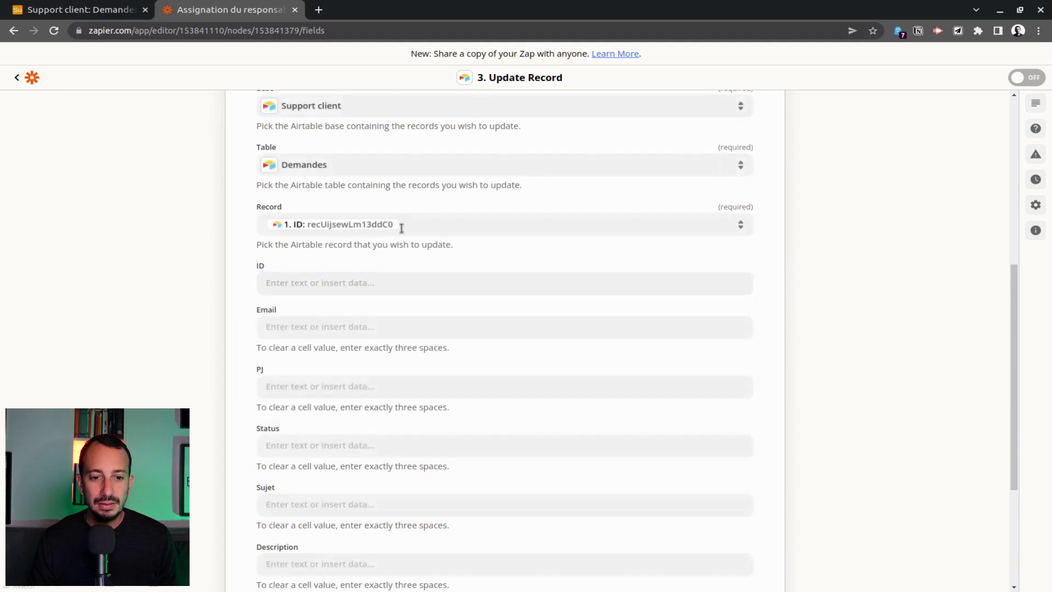
# Set Status to Todo and Email du responsable to the Utilities output, then test the step.
pyautogui.scroll(-2, 489, 322)
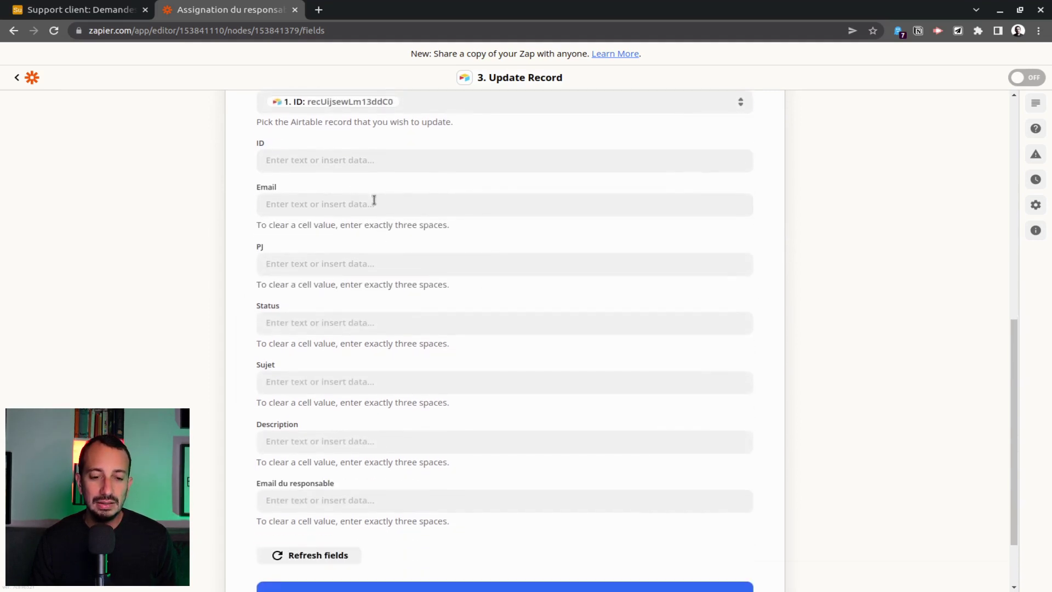
pyautogui.scroll(-2, 421, 308)
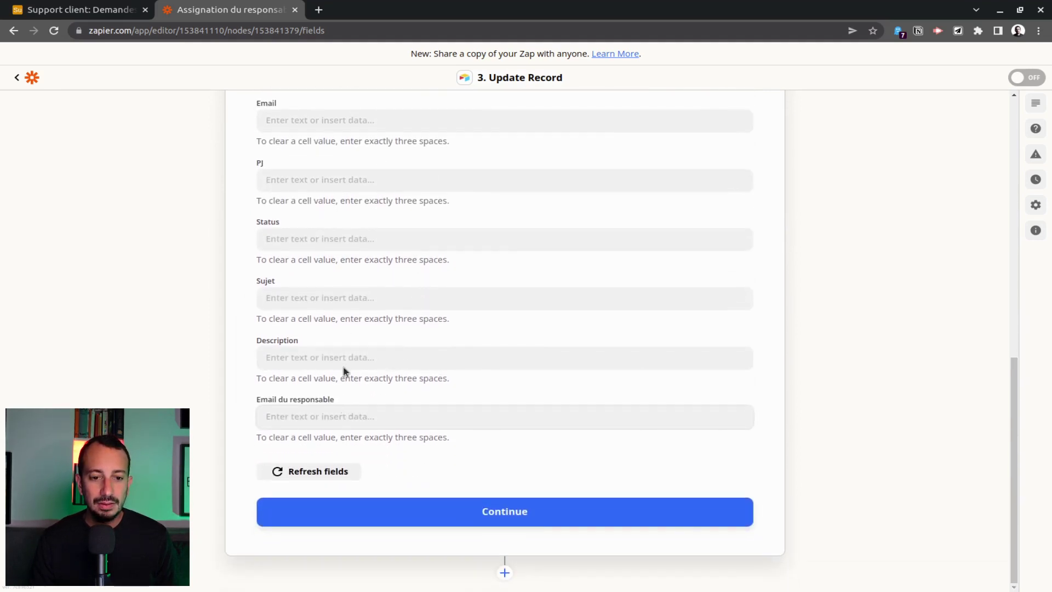
pyautogui.click(331, 236)
pyautogui.write('Todo')
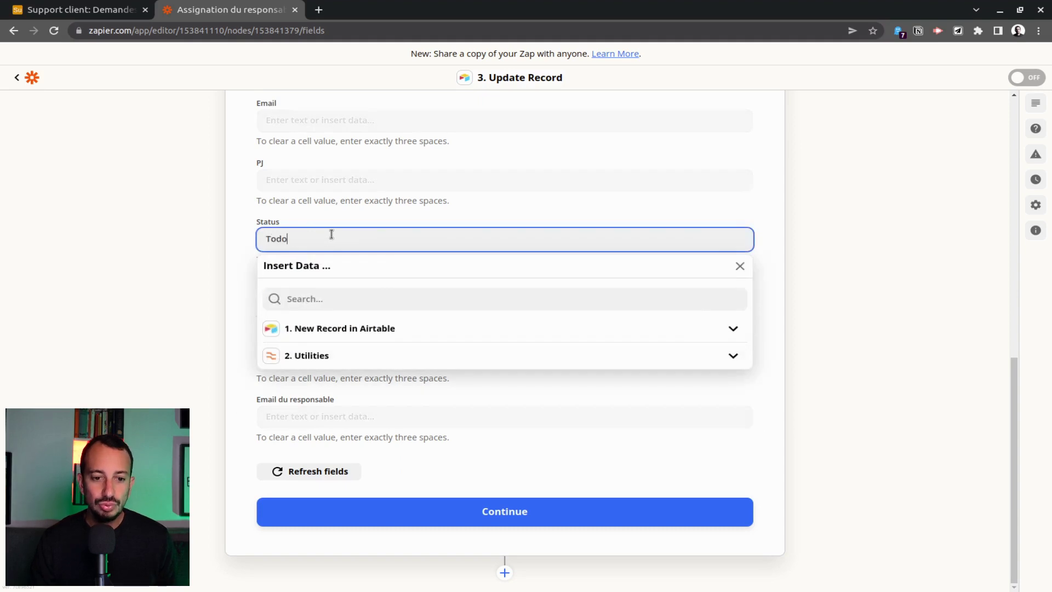
pyautogui.click(485, 422)
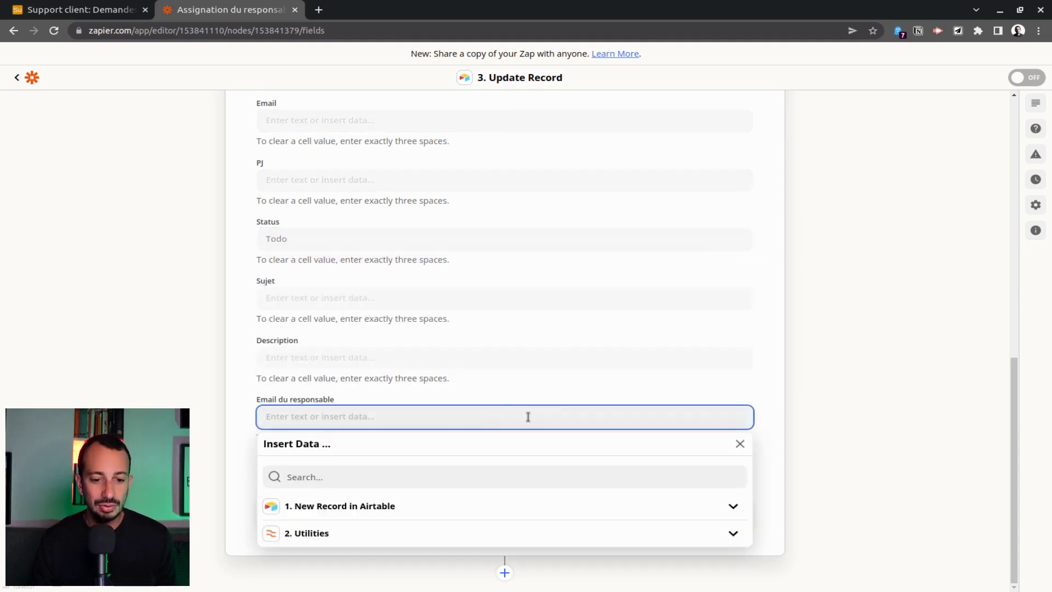
pyautogui.click(304, 534)
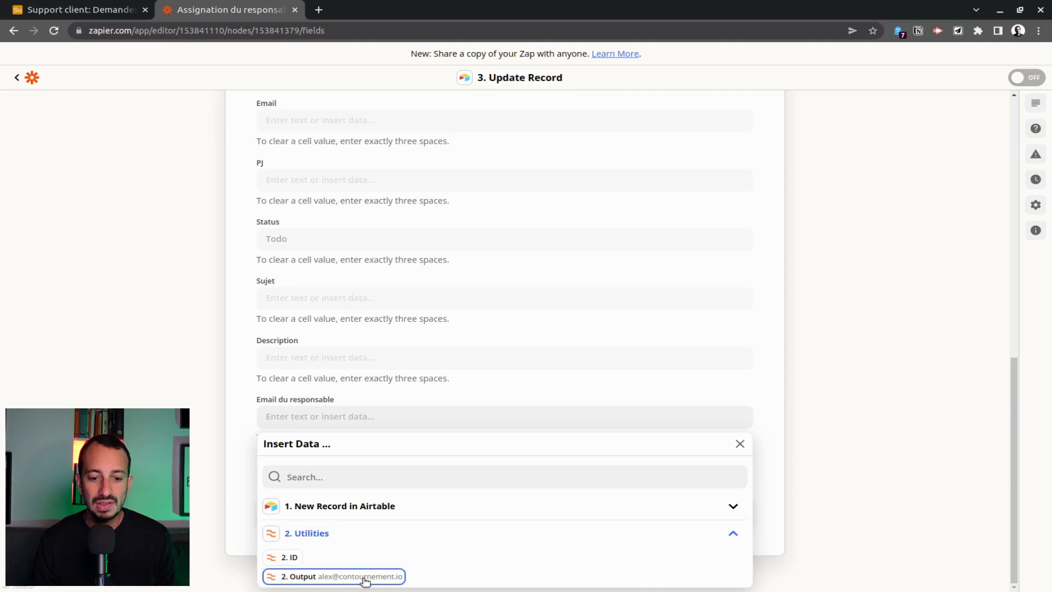
pyautogui.click(356, 576)
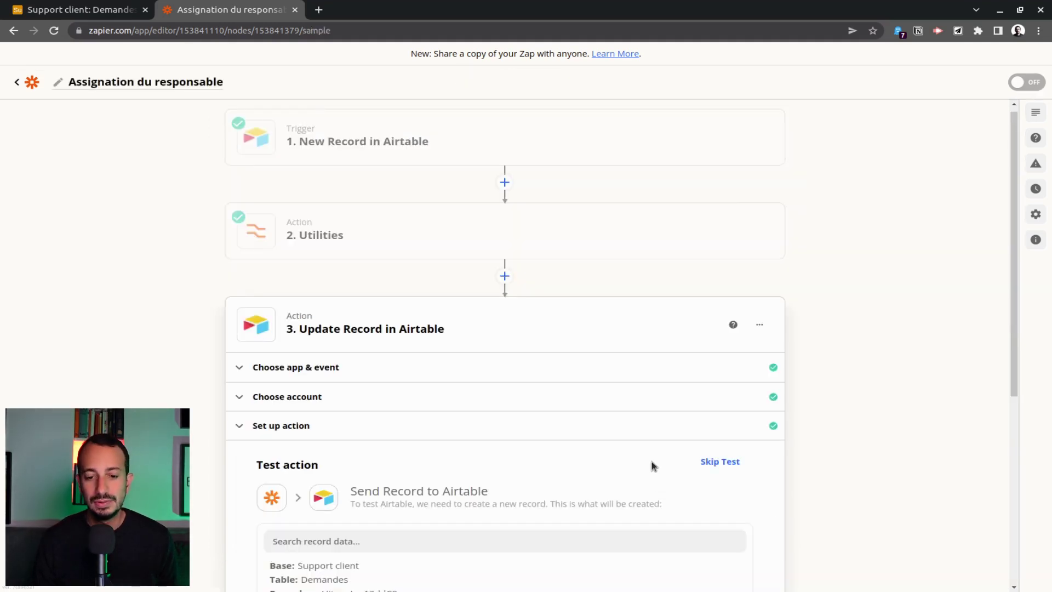
pyautogui.scroll(-5, 653, 466)
pyautogui.click(351, 512)
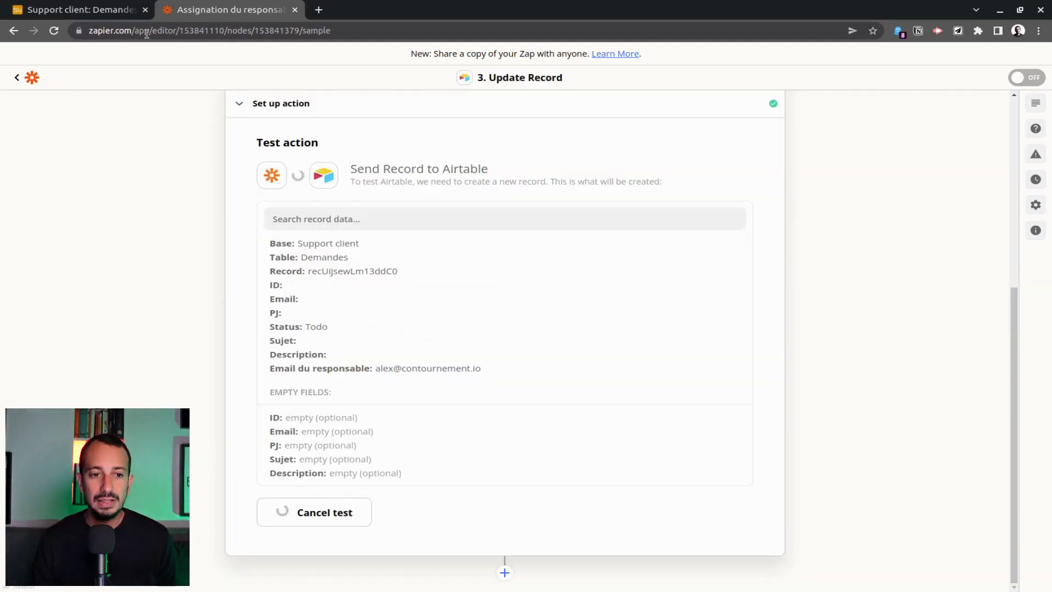
# Confirm record 6's Email du responsable was filled, close the step, and add a fourth action.
pyautogui.click(82, 10)
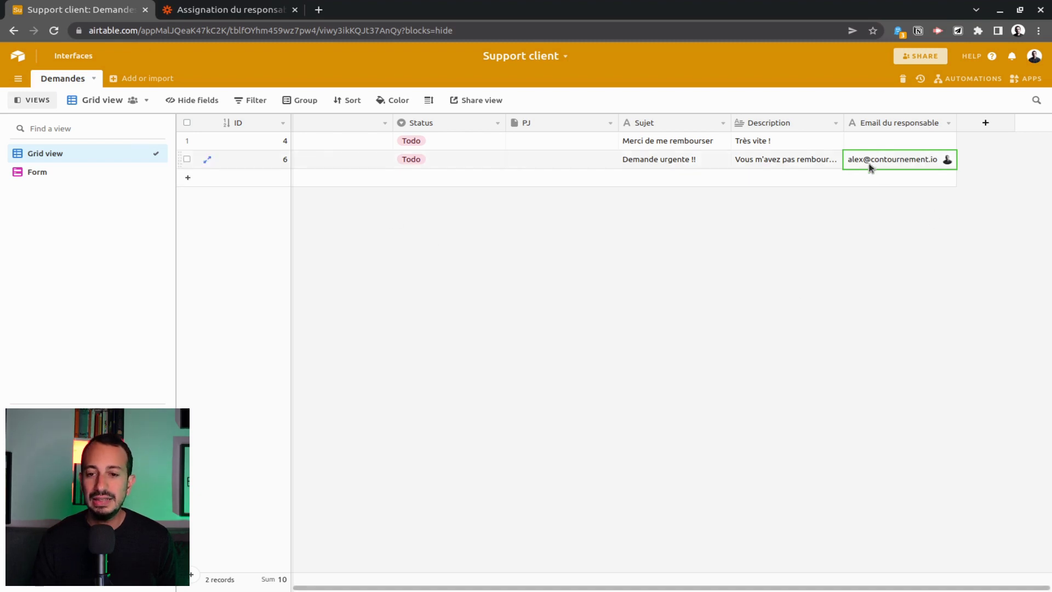
pyautogui.click(225, 10)
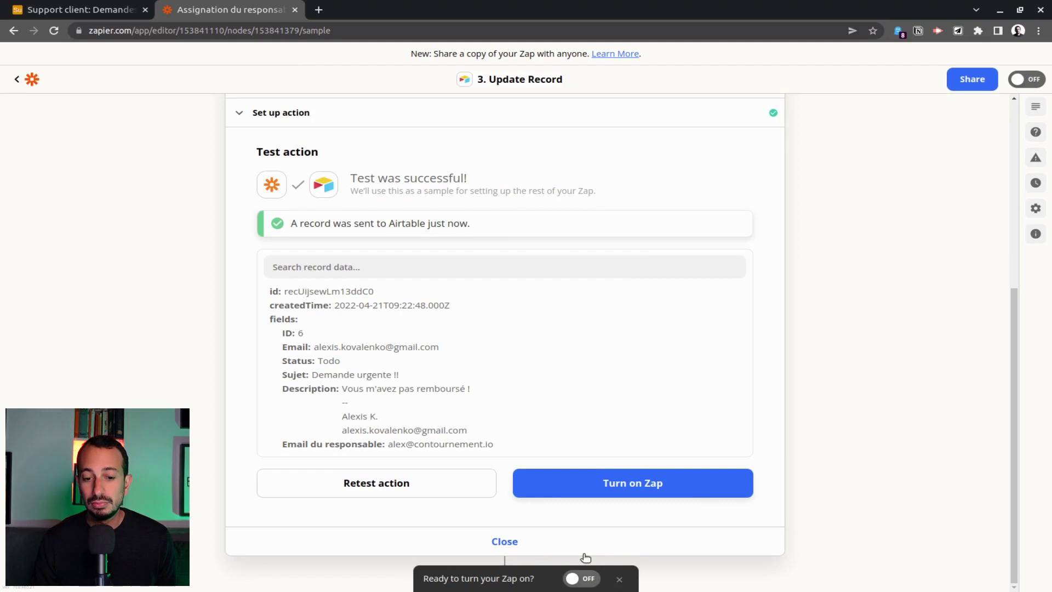
pyautogui.click(504, 541)
pyautogui.click(513, 370)
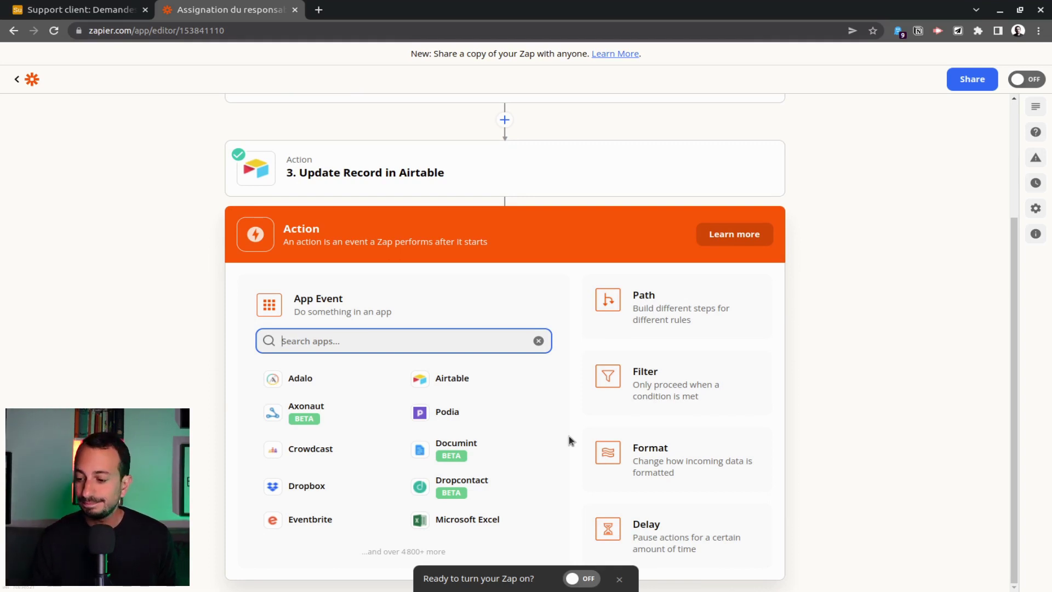
pyautogui.hotkey('ctrl', 'shift', 'Tab')
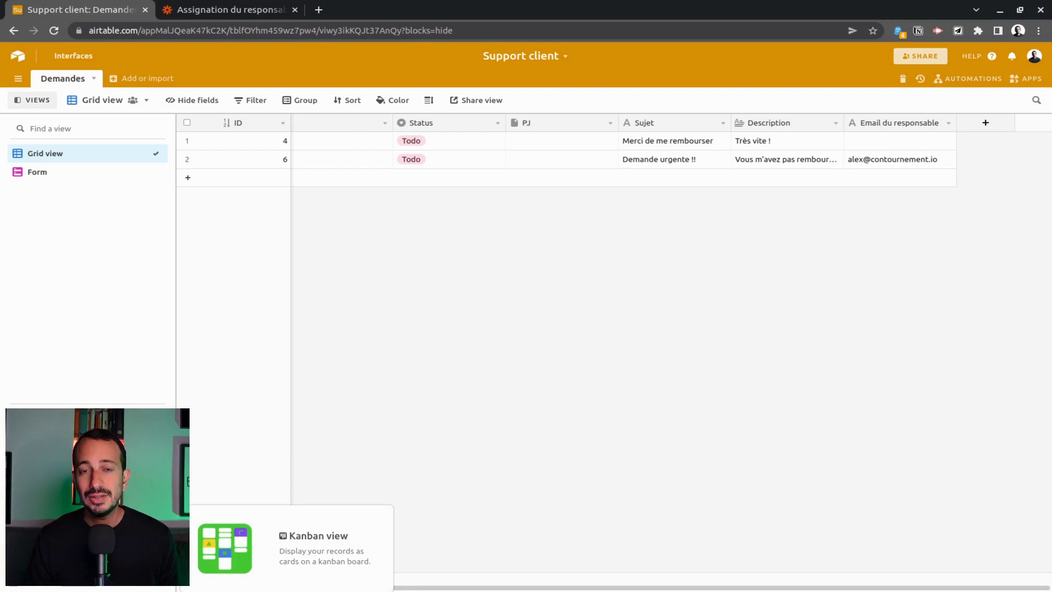
# Create a Kanban view stacked by Status and collapse the Uncategorized stack.
pyautogui.click(50, 535)
pyautogui.click(372, 569)
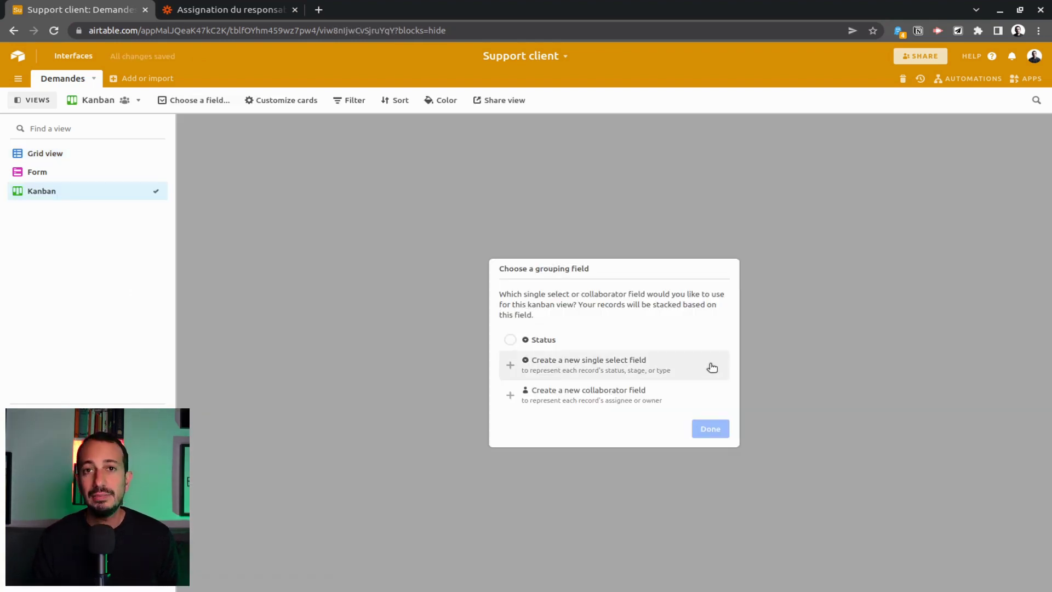
pyautogui.click(579, 340)
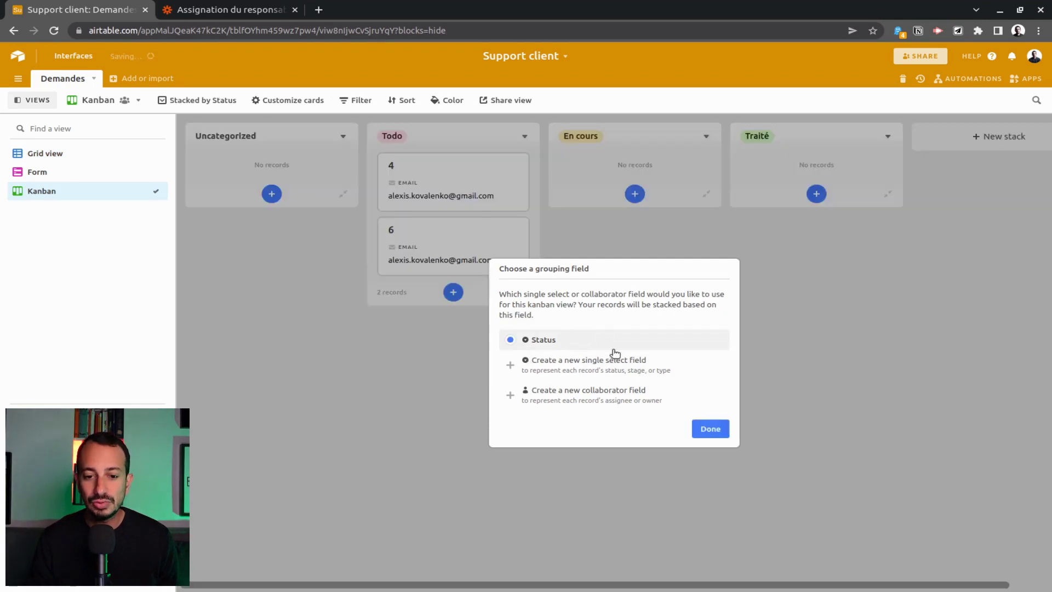
pyautogui.click(710, 429)
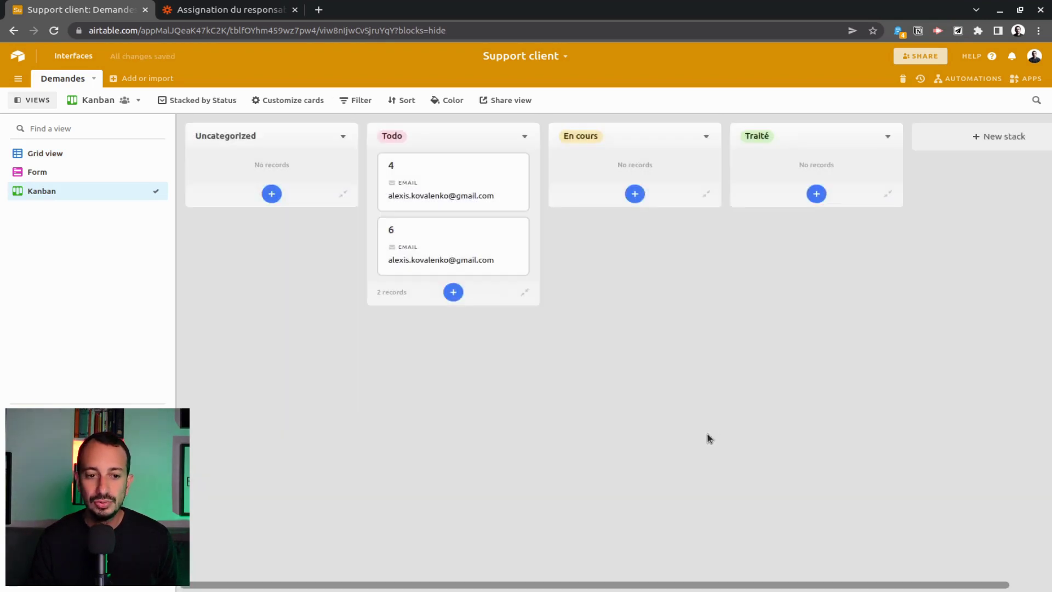
pyautogui.click(343, 137)
pyautogui.click(300, 201)
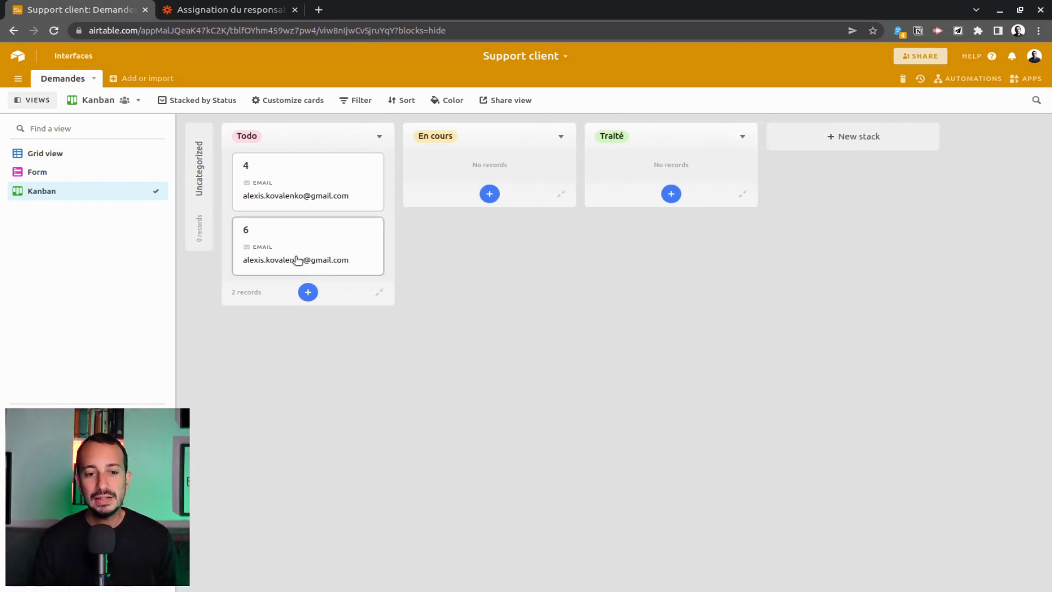
# Show Sujet and Email du responsable on the cards and hide Email.
pyautogui.click(296, 108)
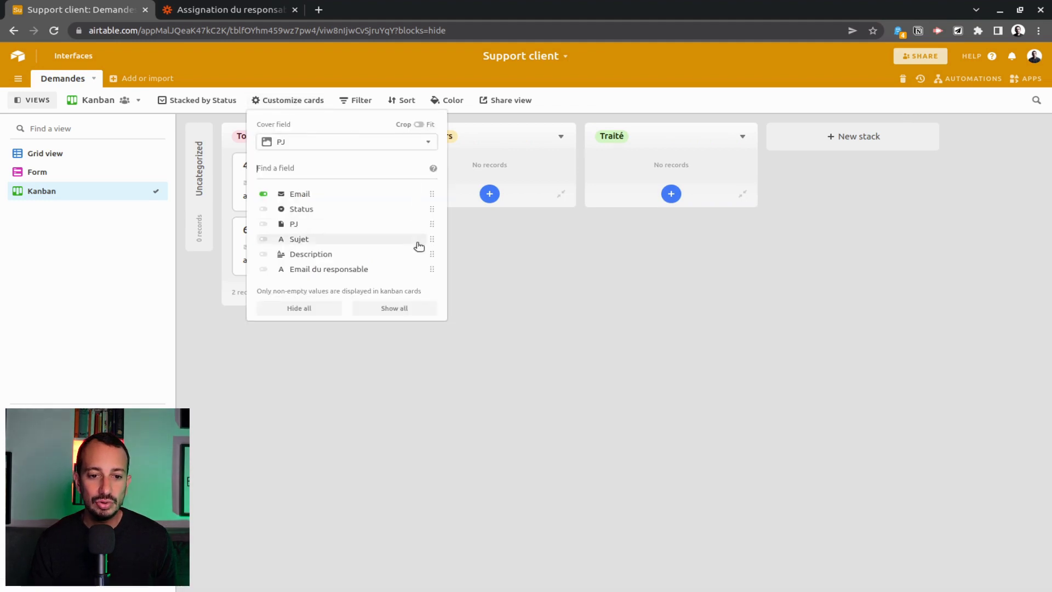
pyautogui.click(264, 239)
pyautogui.click(268, 270)
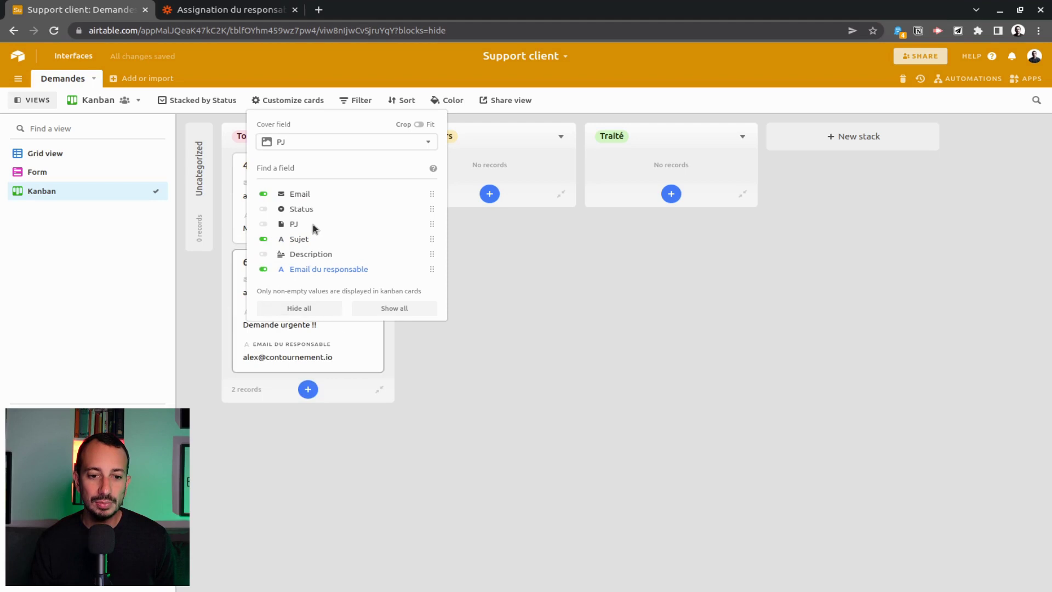
pyautogui.click(267, 196)
pyautogui.click(629, 415)
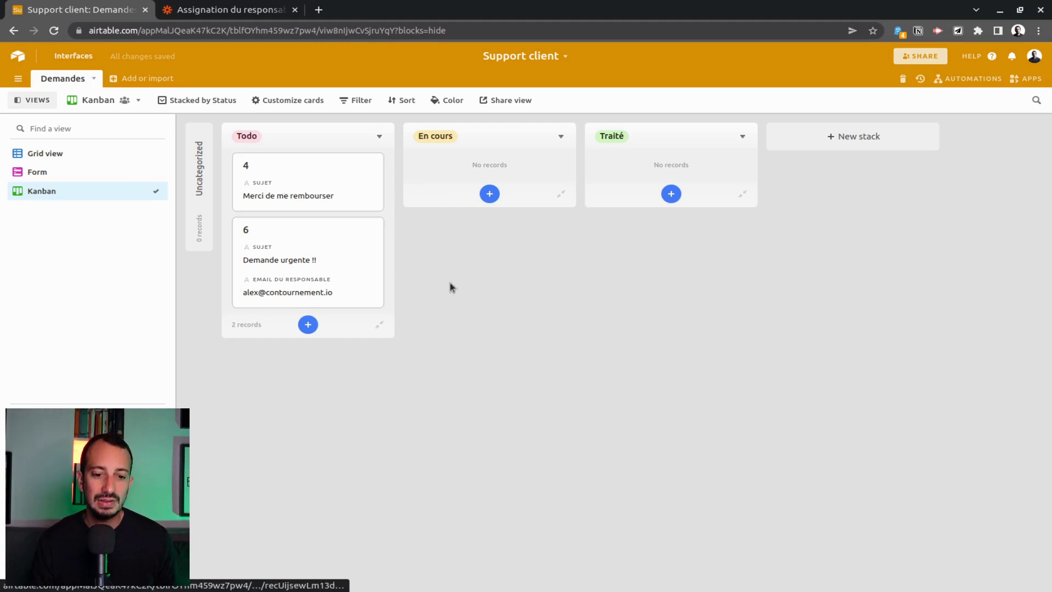
# Move request 6 to the En cours stack and return to the Grid view.
pyautogui.moveTo(273, 283); pyautogui.dragTo(484, 181)
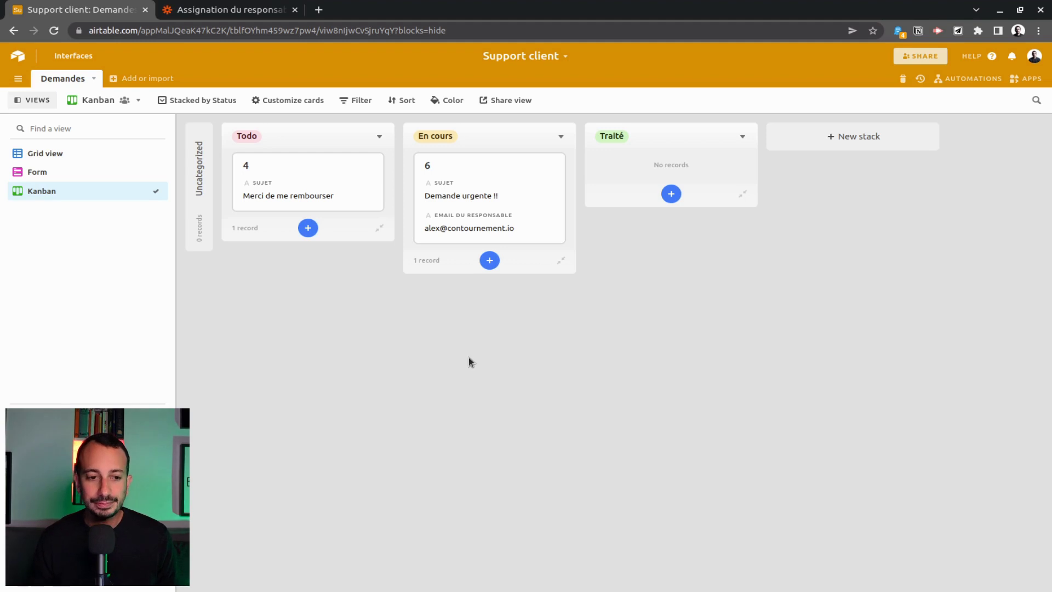
pyautogui.click(65, 156)
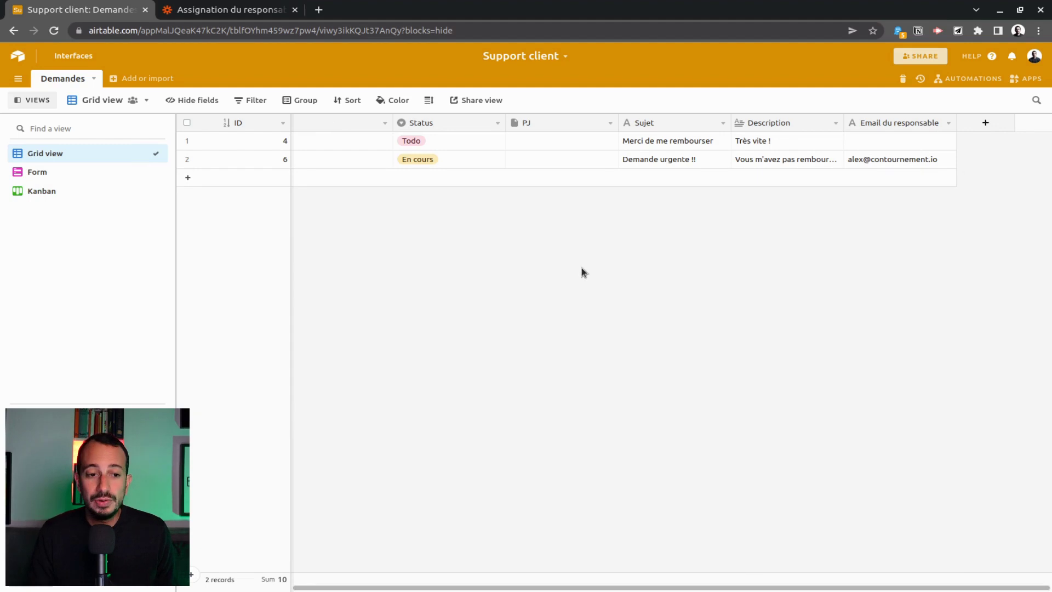
# Add a long-text Réponse field and a Réponse à envoyer checkbox field.
pyautogui.click(994, 127)
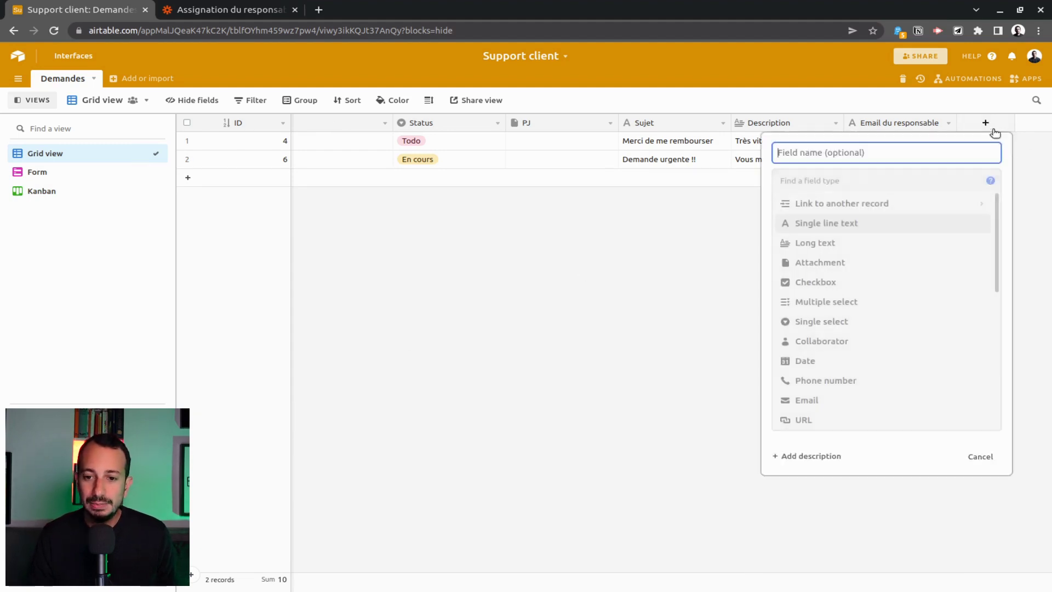
pyautogui.write('Répon')
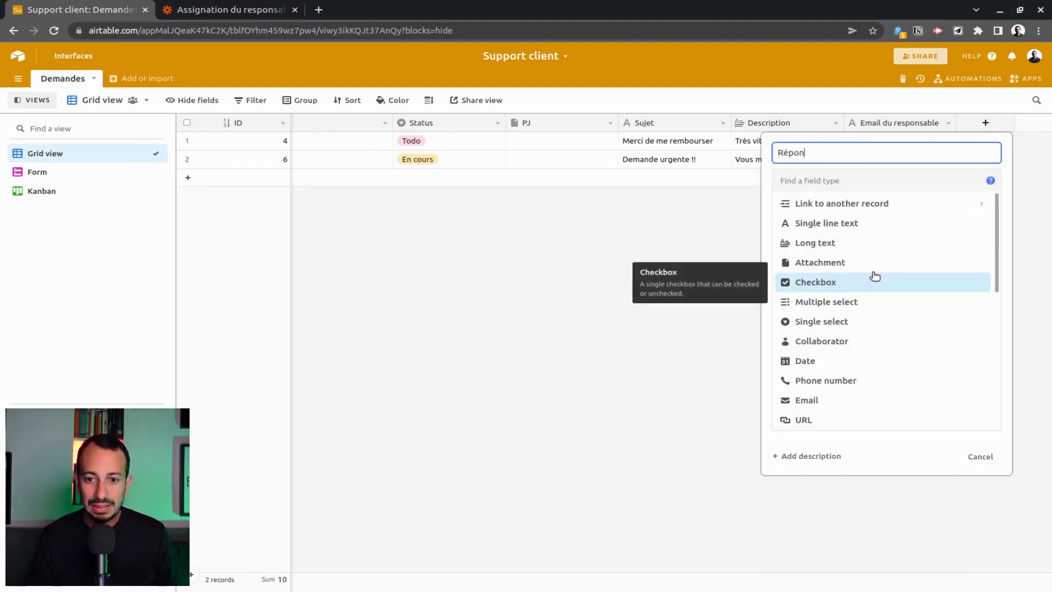
pyautogui.write('se')
pyautogui.click(879, 241)
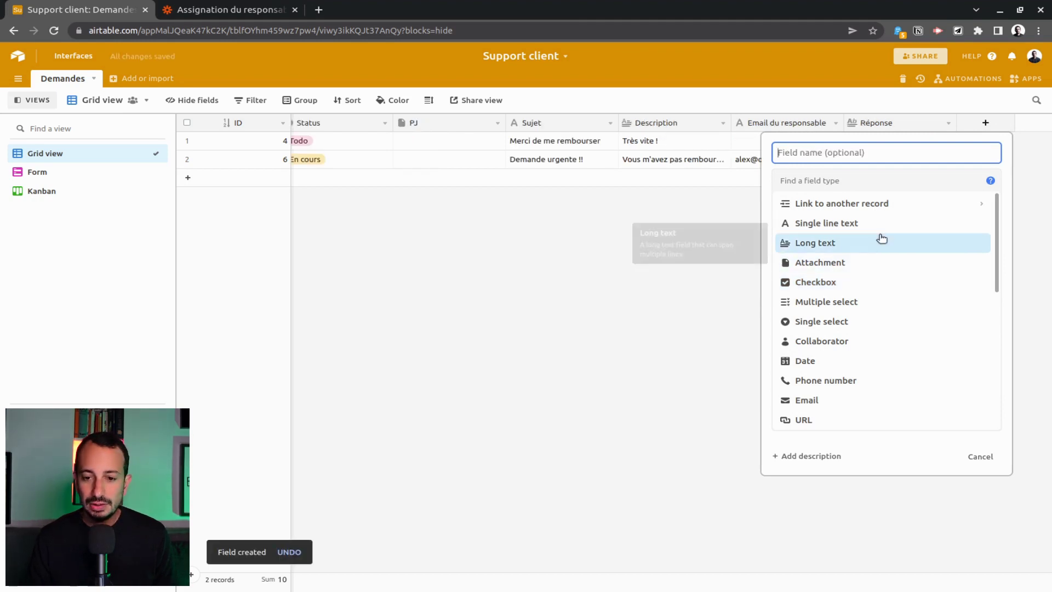
pyautogui.click(844, 282)
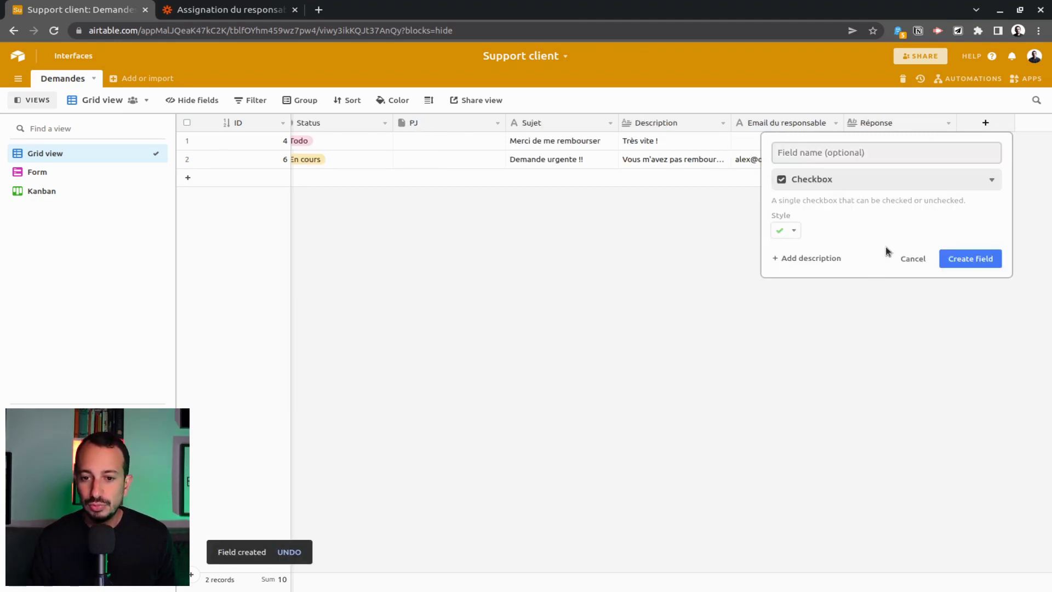
pyautogui.click(834, 156)
pyautogui.write('répon')
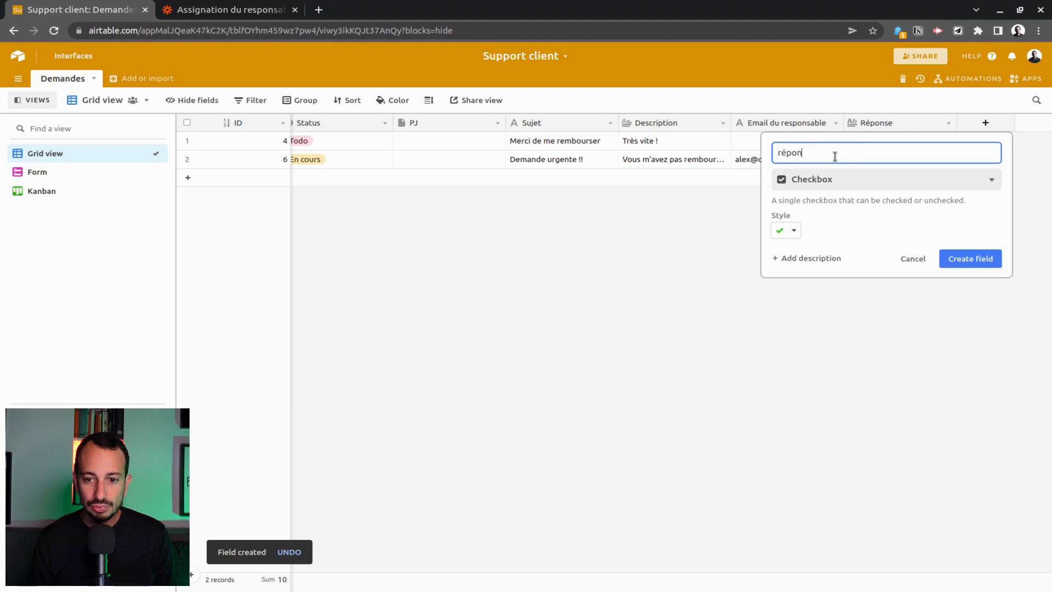
pyautogui.write('se')
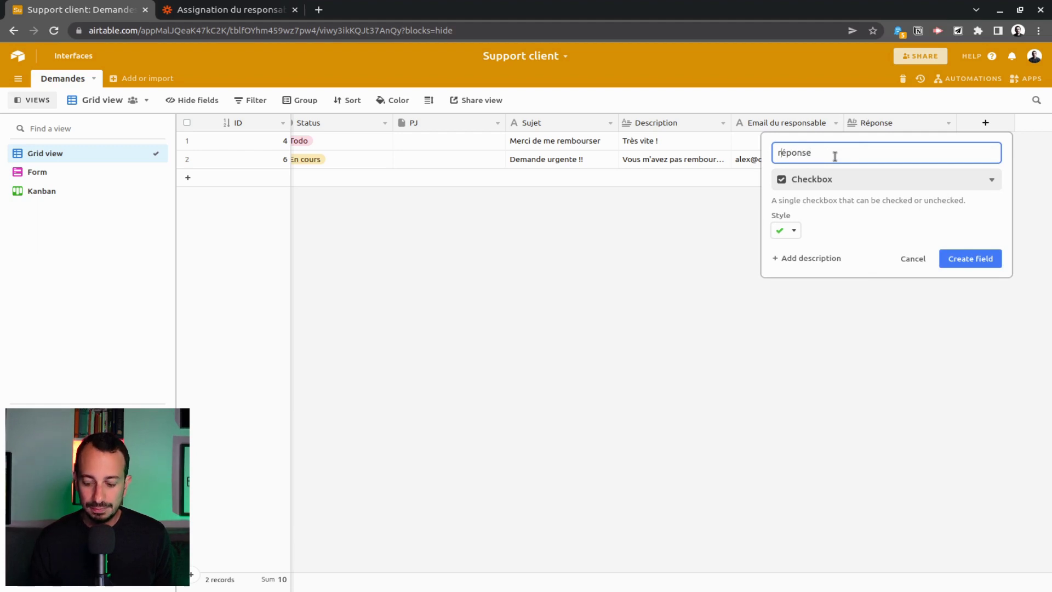
pyautogui.click(944, 260)
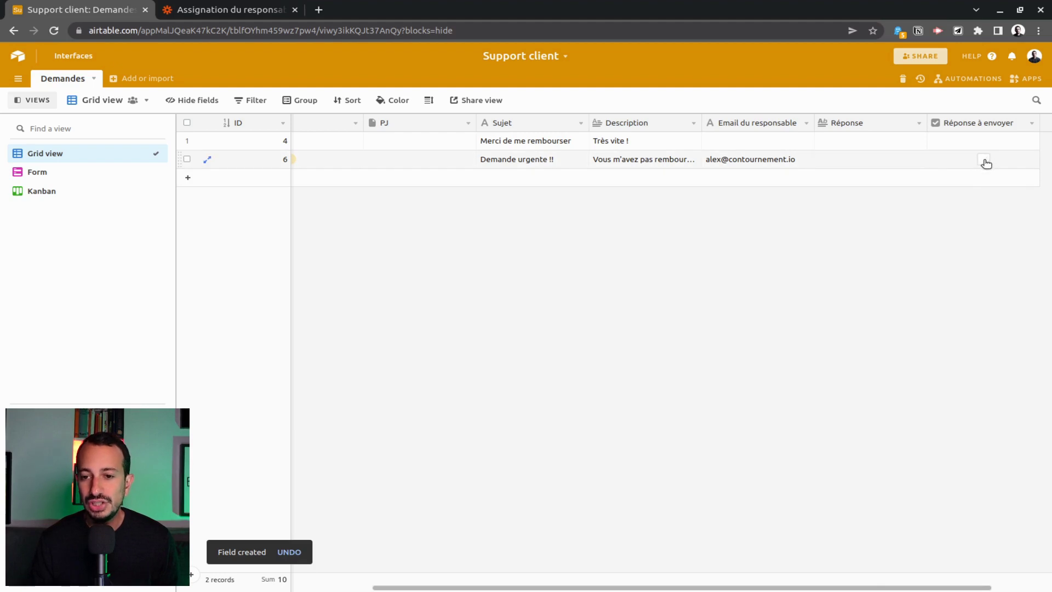
# Write 'Merci, le remboursement a été fait !' as request 6's reply.
pyautogui.click(847, 160)
pyautogui.write('Merci, le remboursement a été fait !')
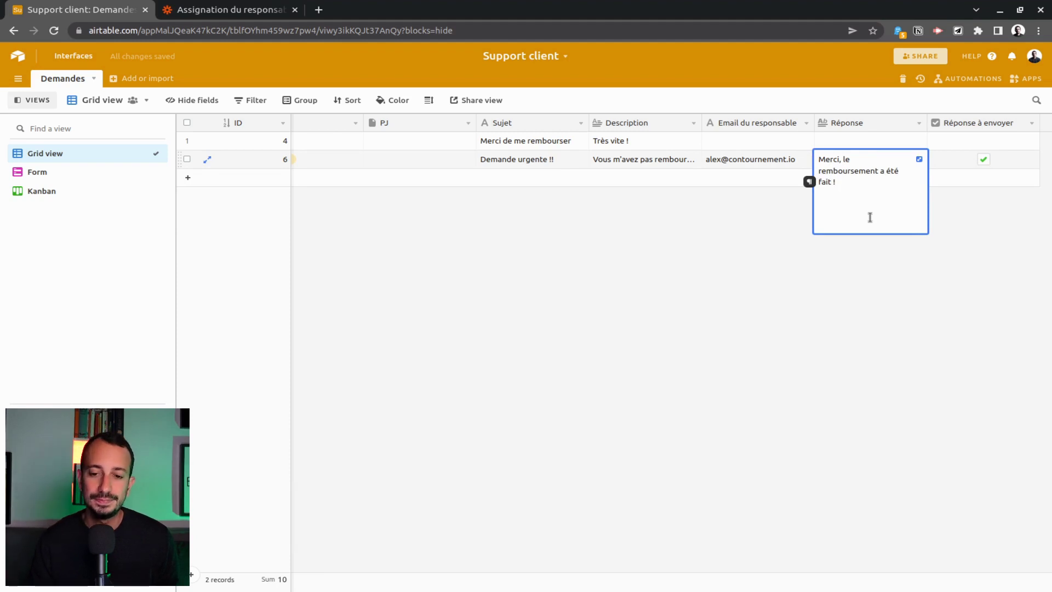
pyautogui.click(904, 338)
# Start a custom automation that triggers when a Demandes record matches conditions.
pyautogui.click(975, 79)
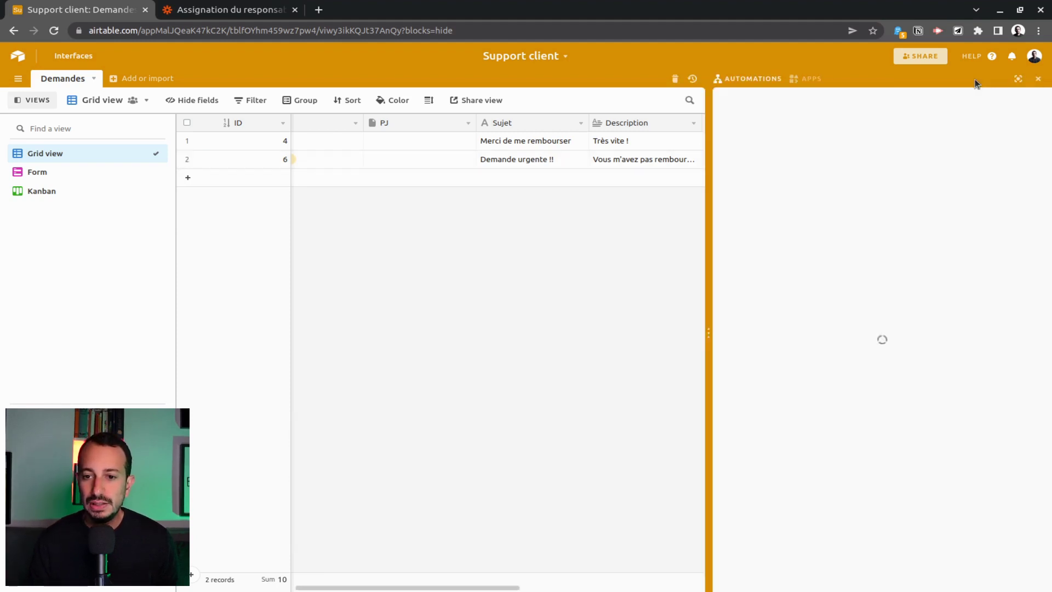
pyautogui.click(844, 365)
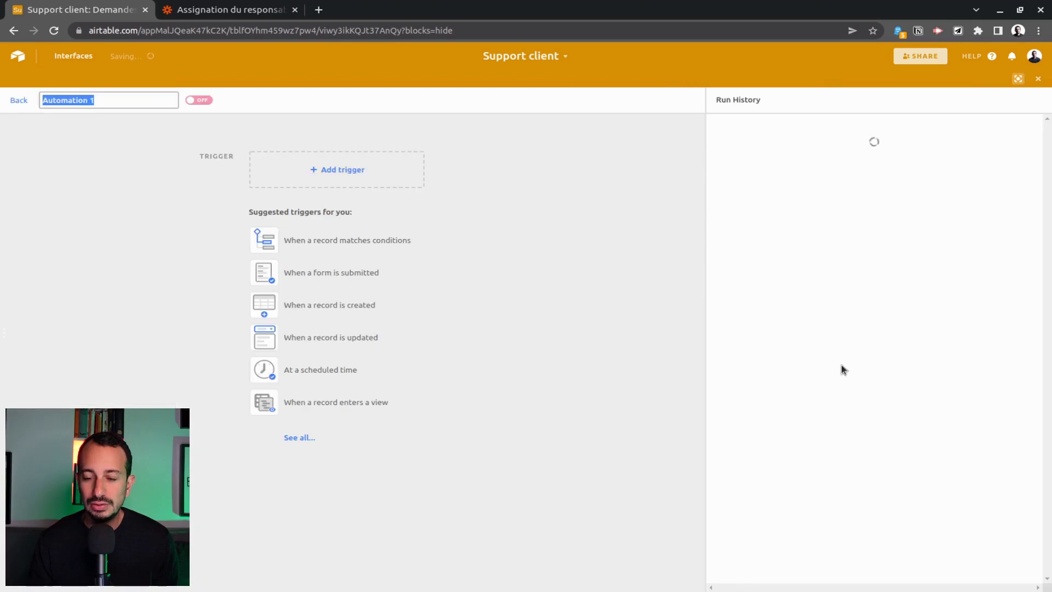
pyautogui.click(445, 241)
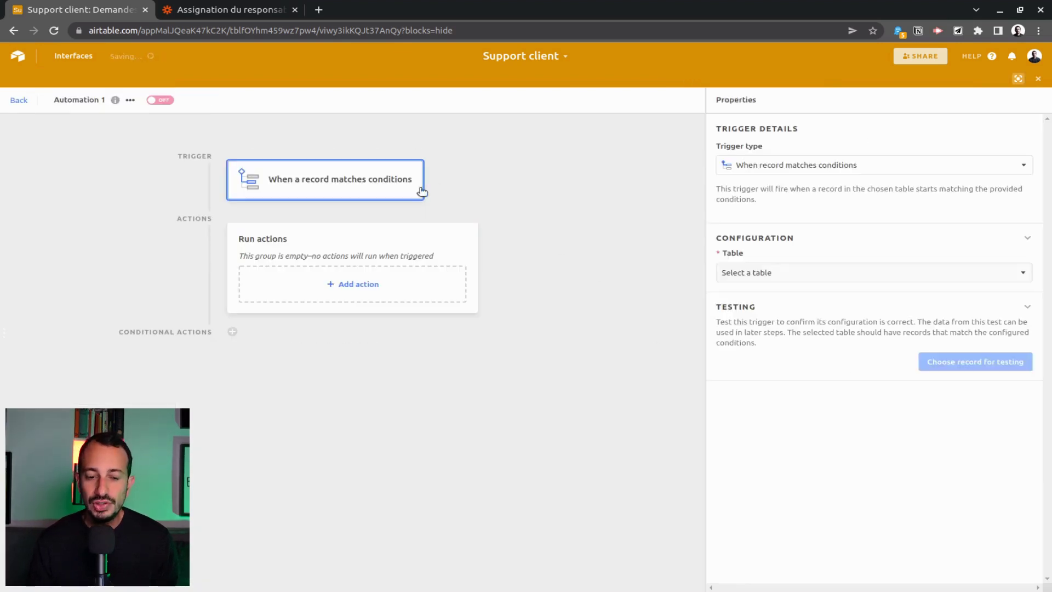
pyautogui.click(847, 274)
pyautogui.click(767, 310)
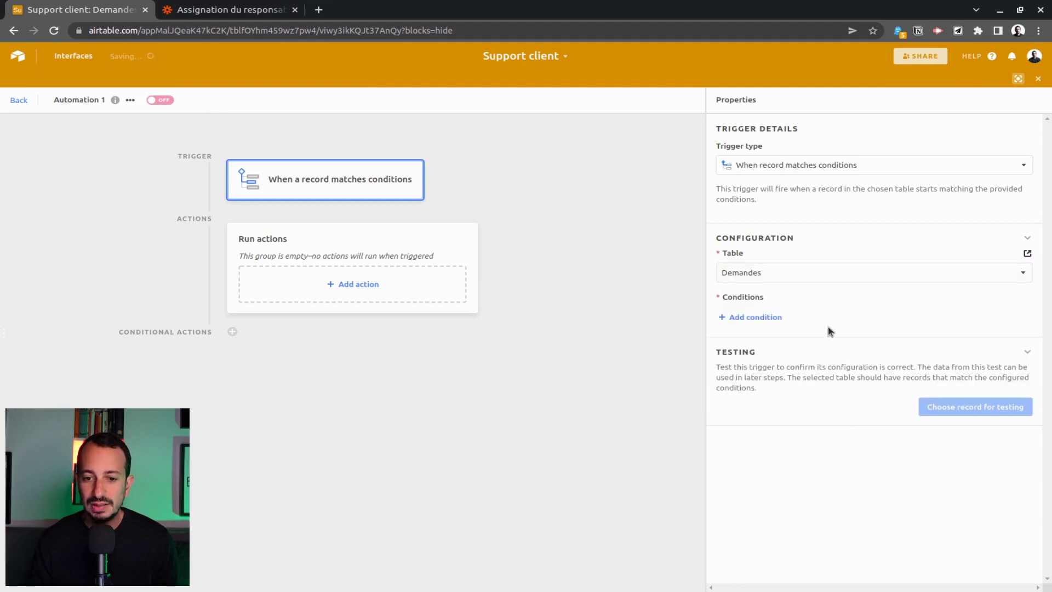
# Set the trigger conditions: Réponse à envoyer is checked and Réponse is not empty.
pyautogui.click(769, 318)
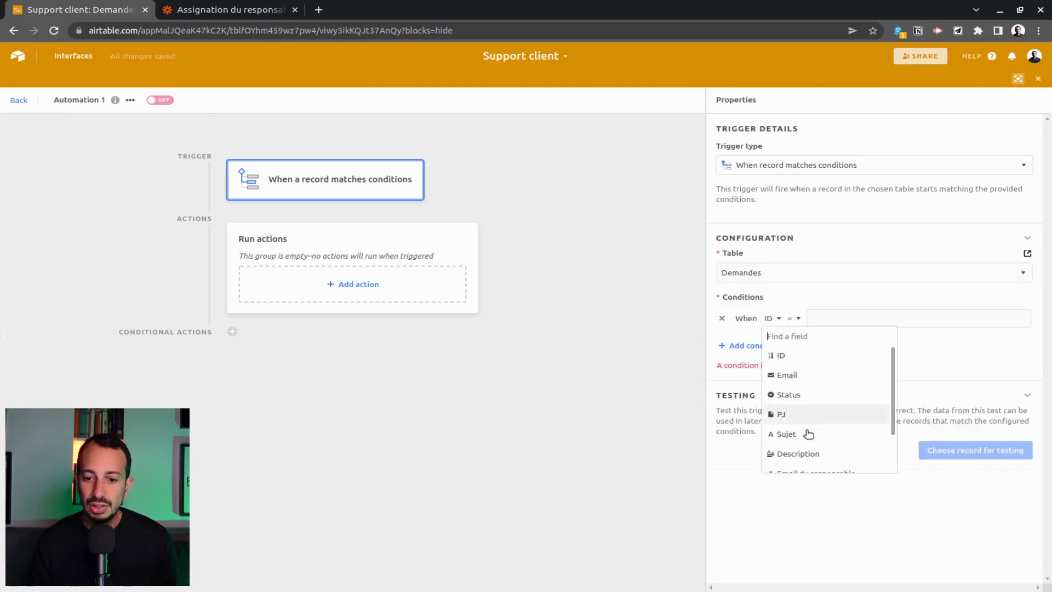
pyautogui.scroll(-2, 808, 432)
pyautogui.click(824, 463)
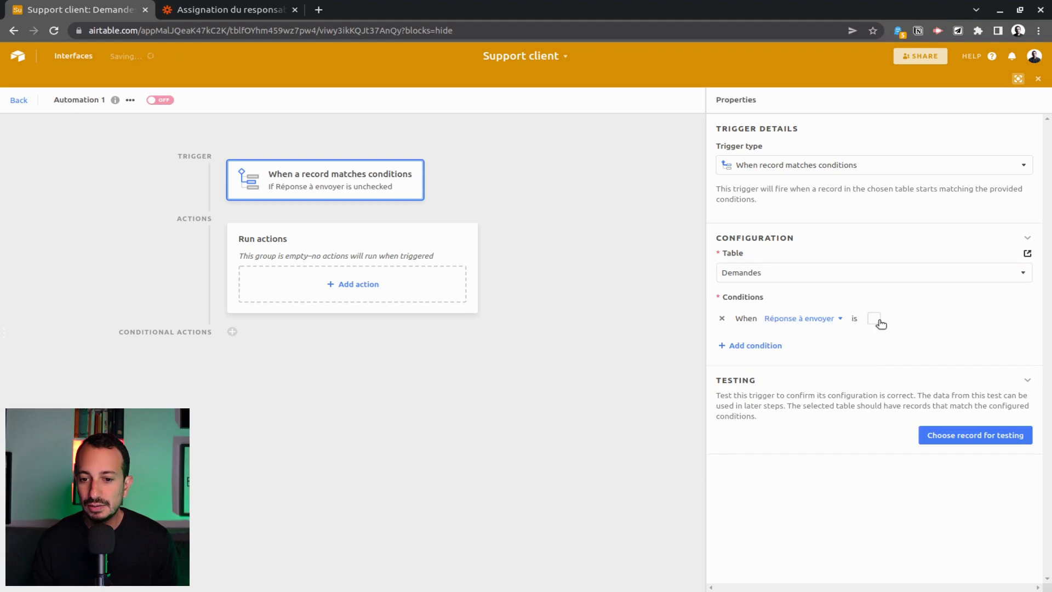
pyautogui.click(763, 345)
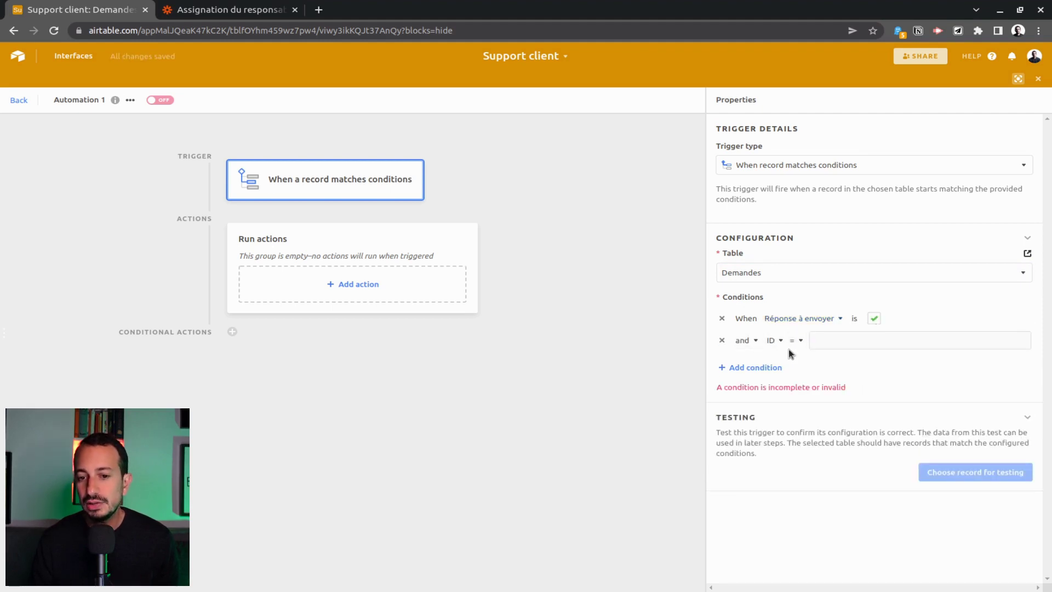
pyautogui.click(775, 341)
pyautogui.scroll(-3, 800, 430)
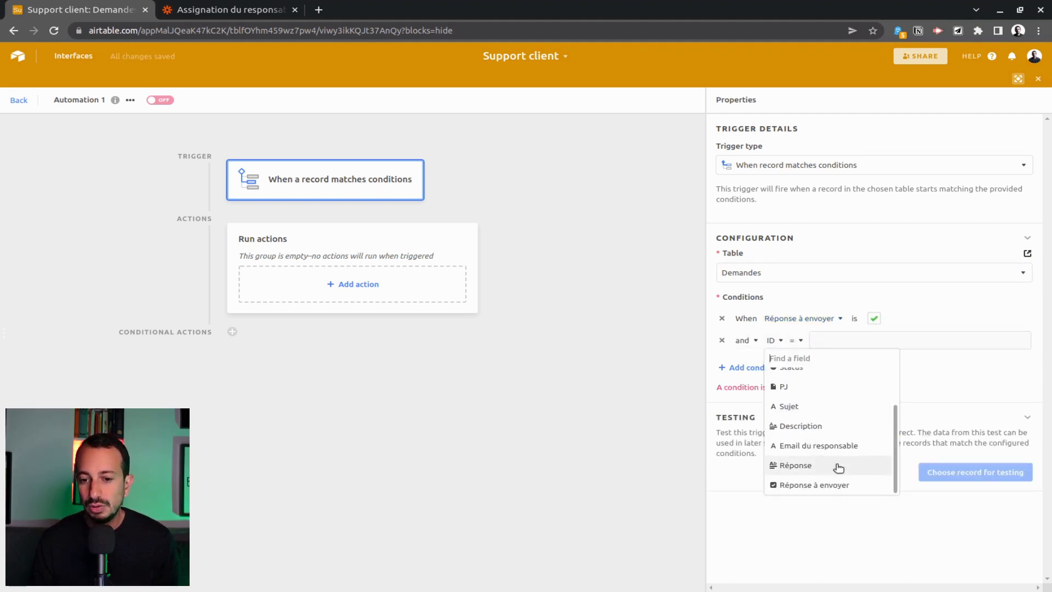
pyautogui.click(838, 467)
pyautogui.click(815, 340)
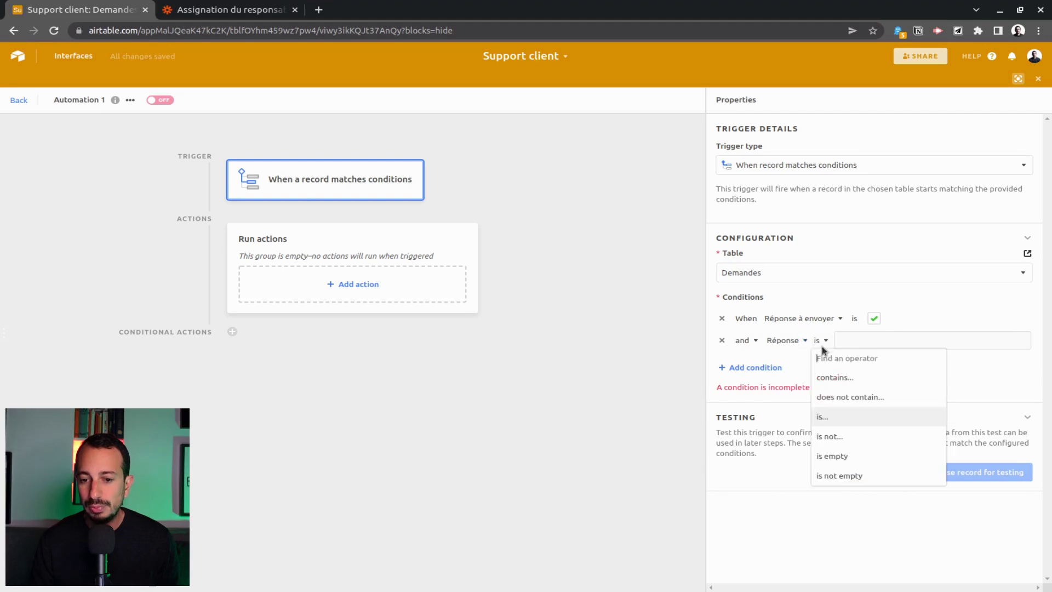
pyautogui.click(863, 474)
# Test the trigger with record 6, then bring up the available actions.
pyautogui.click(975, 457)
pyautogui.click(575, 250)
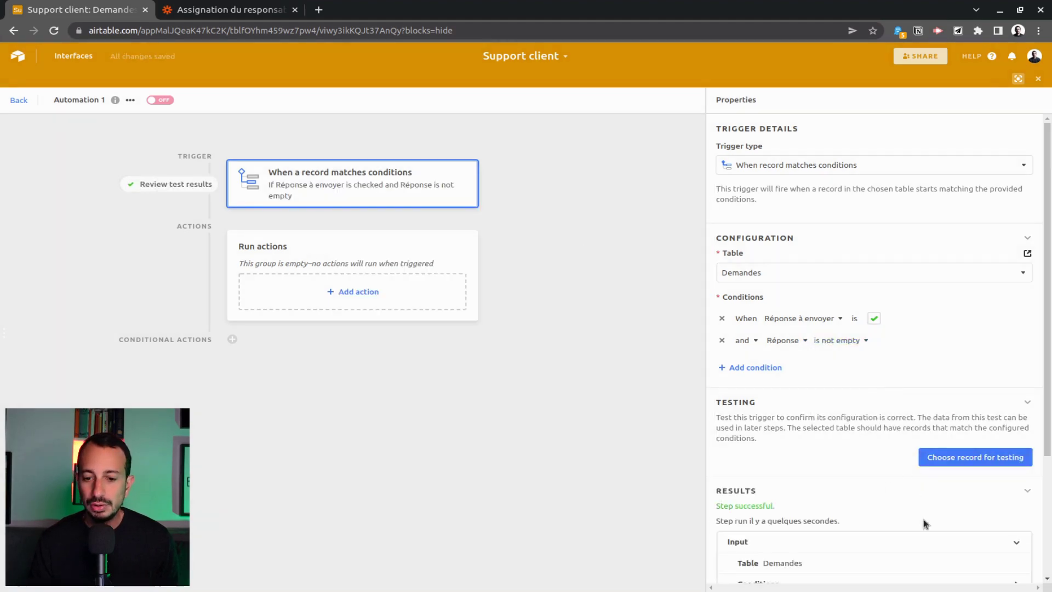
pyautogui.scroll(-5, 876, 400)
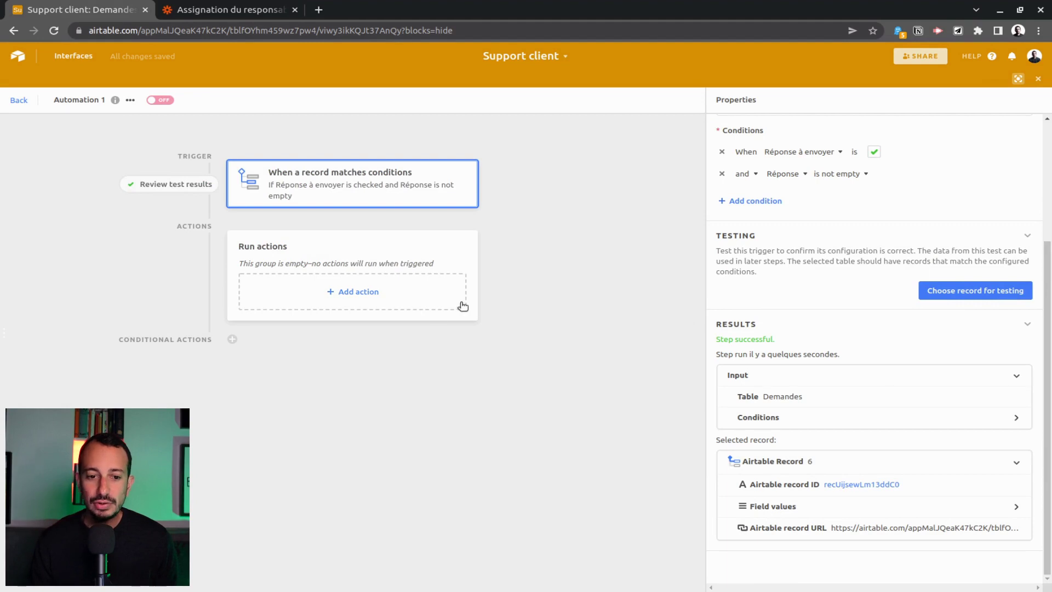
pyautogui.click(359, 292)
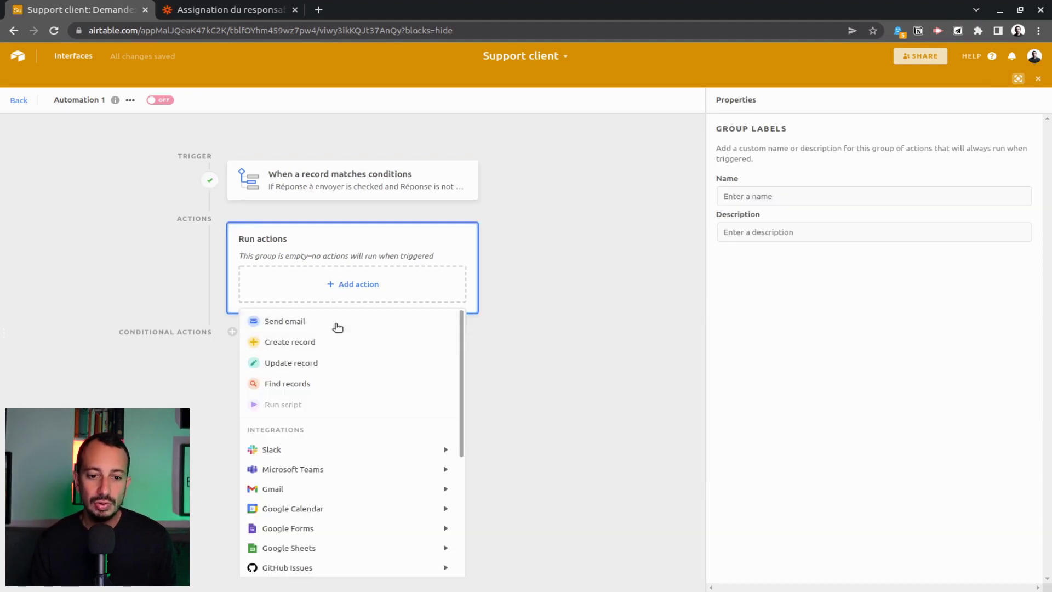
# Add a Send email action addressed to the triggering record's Email field.
pyautogui.click(285, 321)
pyautogui.scroll(-3, 869, 318)
pyautogui.click(758, 245)
pyautogui.click(1019, 248)
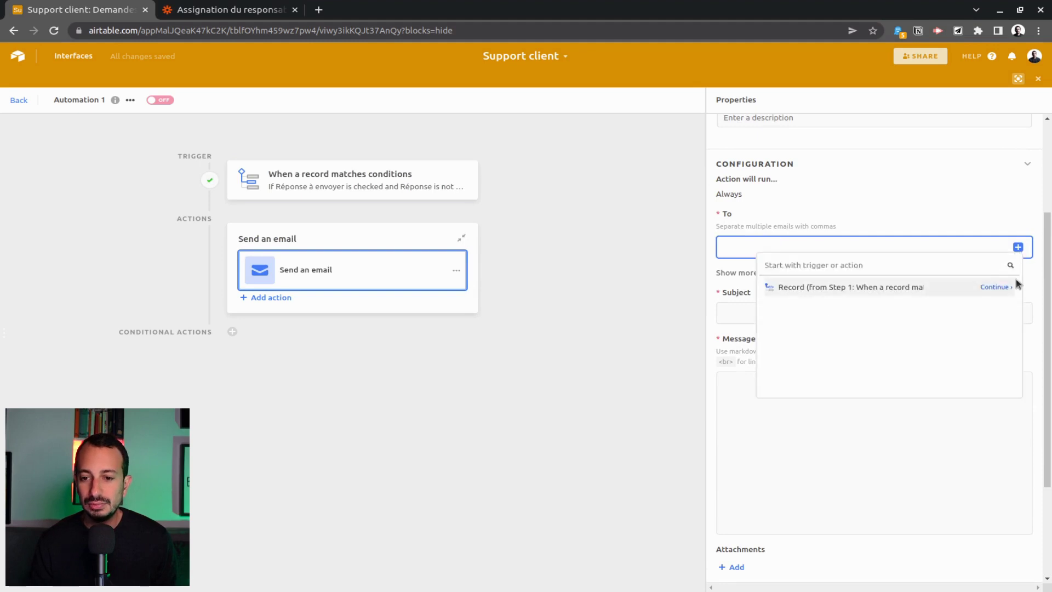
pyautogui.click(1004, 289)
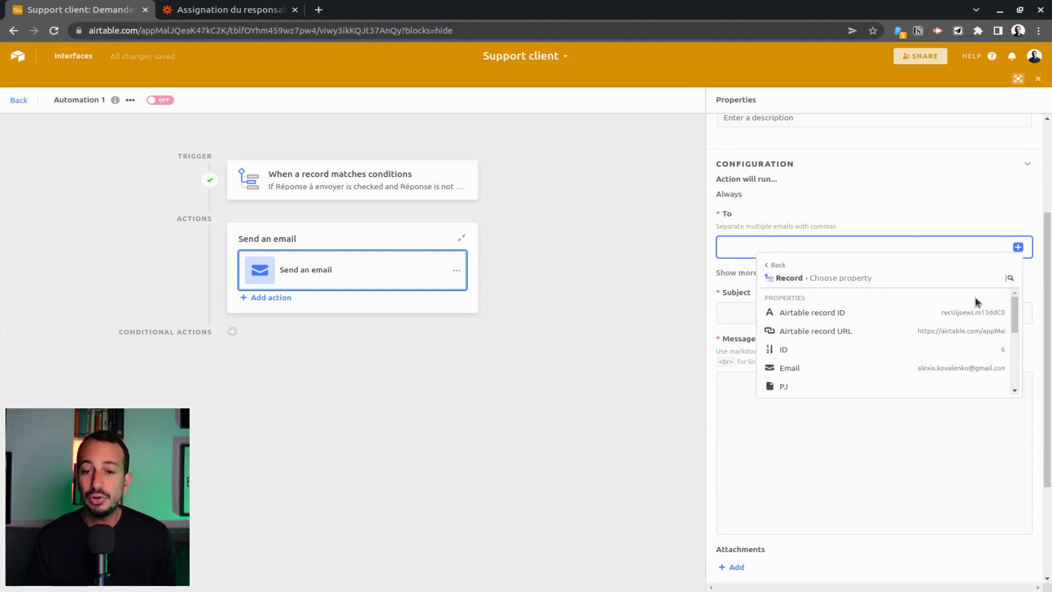
pyautogui.scroll(-1, 932, 361)
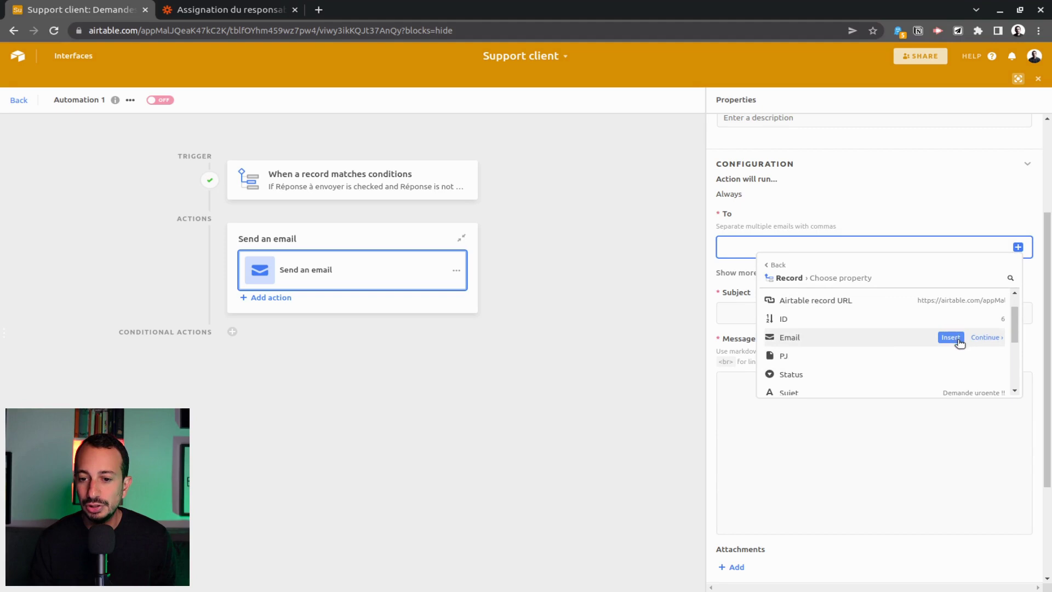
pyautogui.click(951, 337)
# Set the email subject to 'Réponse' followed by the record's Sujet.
pyautogui.click(791, 316)
pyautogui.write('Réponse à votre demande :')
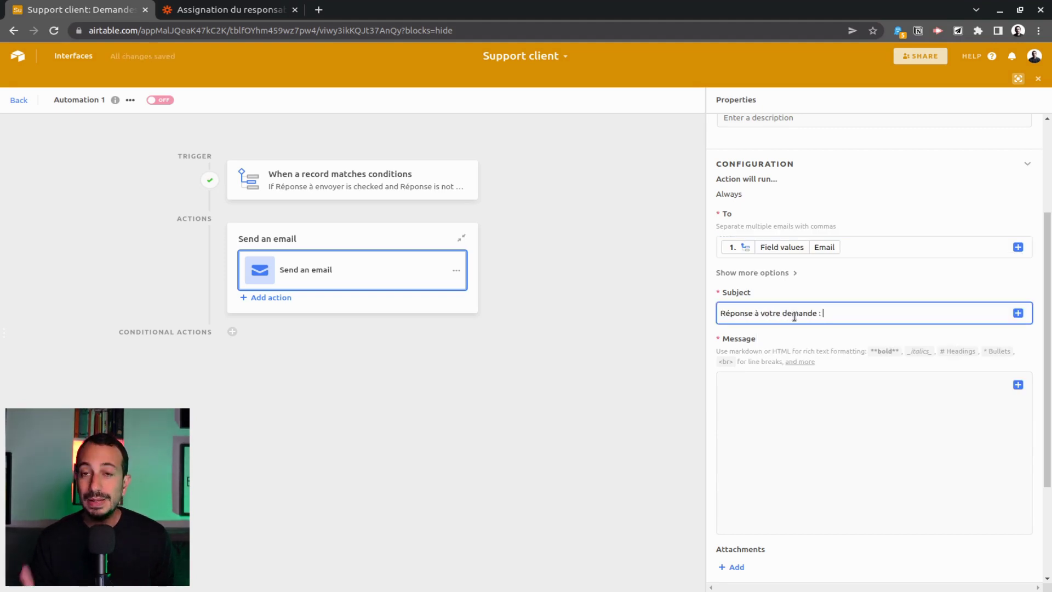
pyautogui.click(1018, 314)
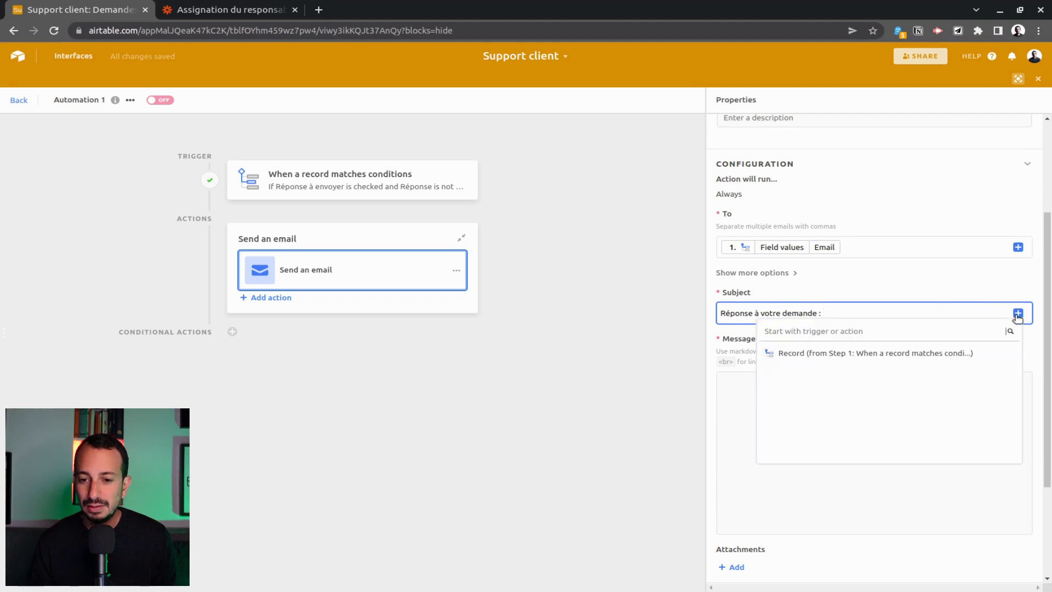
pyautogui.click(981, 352)
pyautogui.scroll(-2, 846, 442)
pyautogui.scroll(-1, 845, 442)
pyautogui.scroll(1, 850, 422)
pyautogui.click(850, 400)
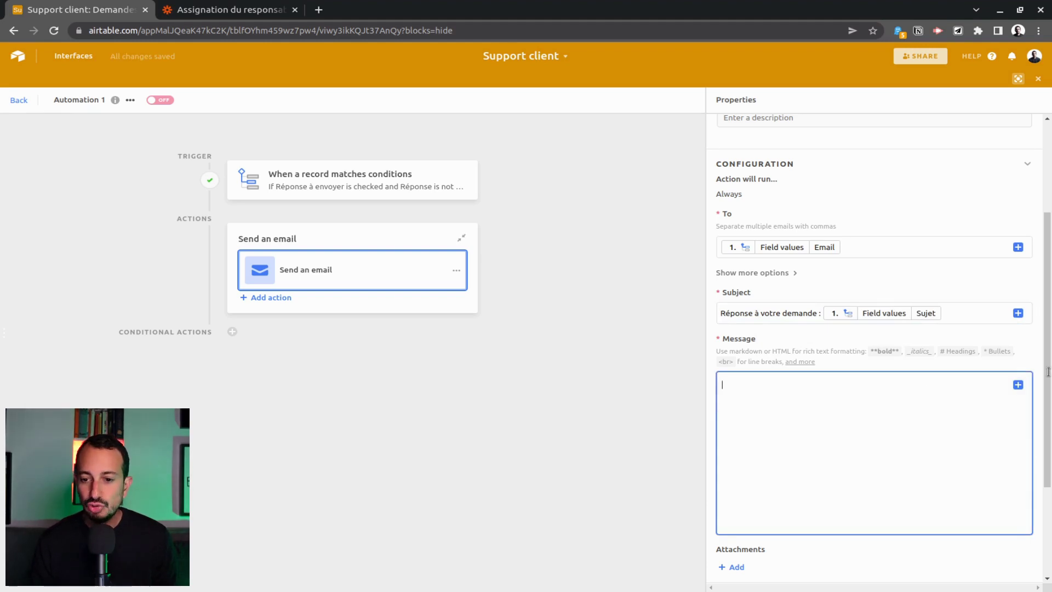
# Use the record's Réponse field as the email message, then exit the editor.
pyautogui.click(1016, 385)
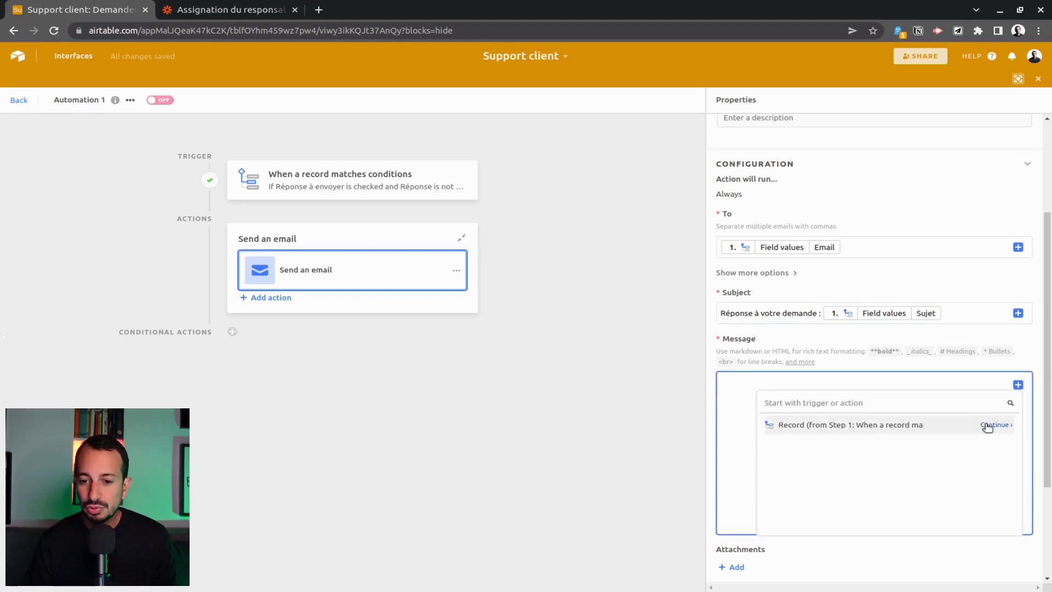
pyautogui.click(987, 427)
pyautogui.scroll(-1, 876, 472)
pyautogui.click(880, 509)
pyautogui.scroll(-2, 887, 488)
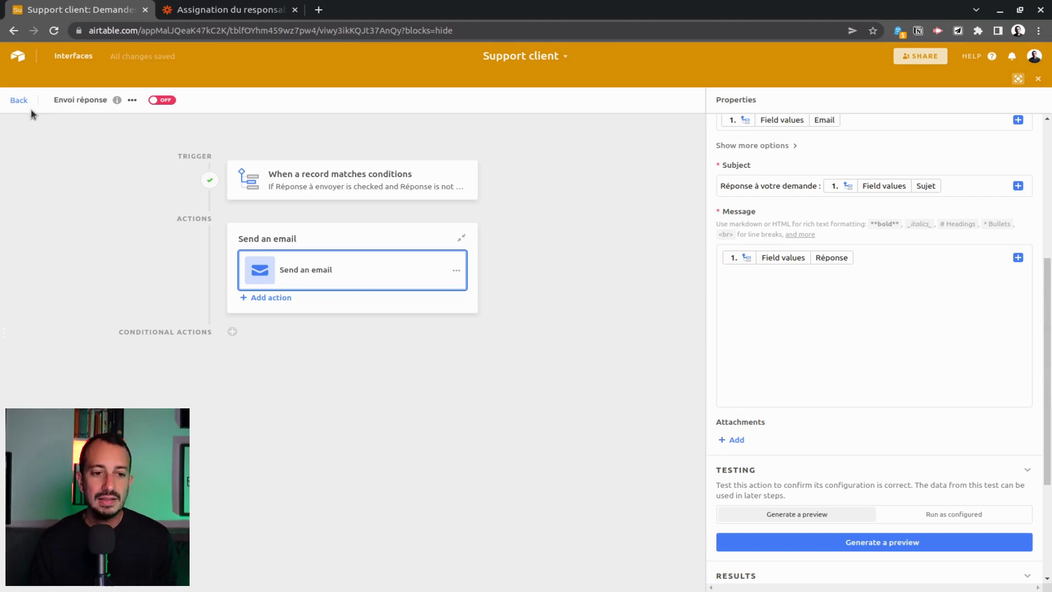
pyautogui.click(27, 101)
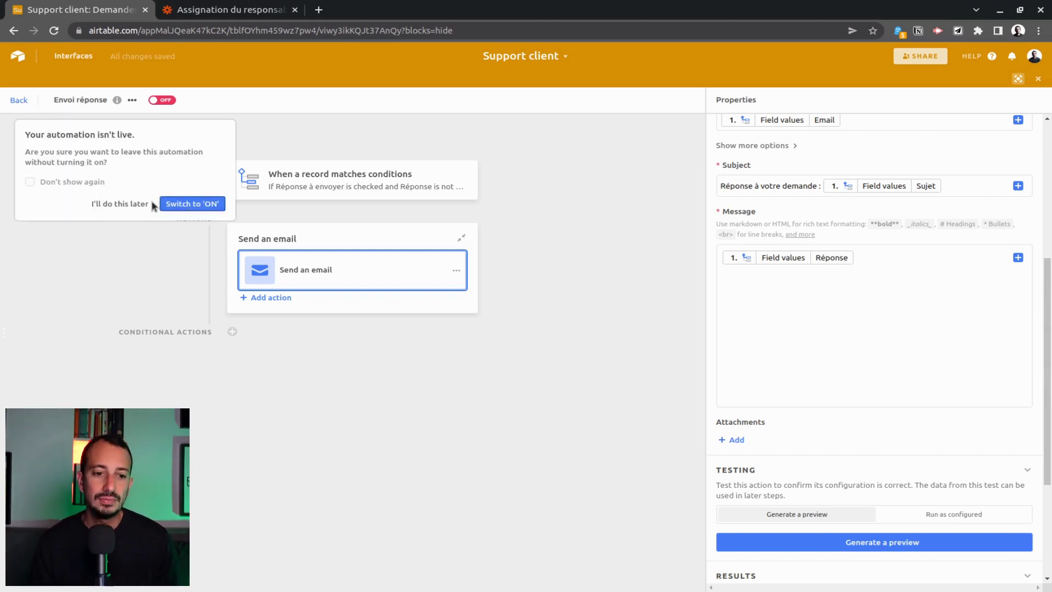
# Choose 'I'll do this later' so Envoi réponse stays switched off.
pyautogui.click(151, 203)
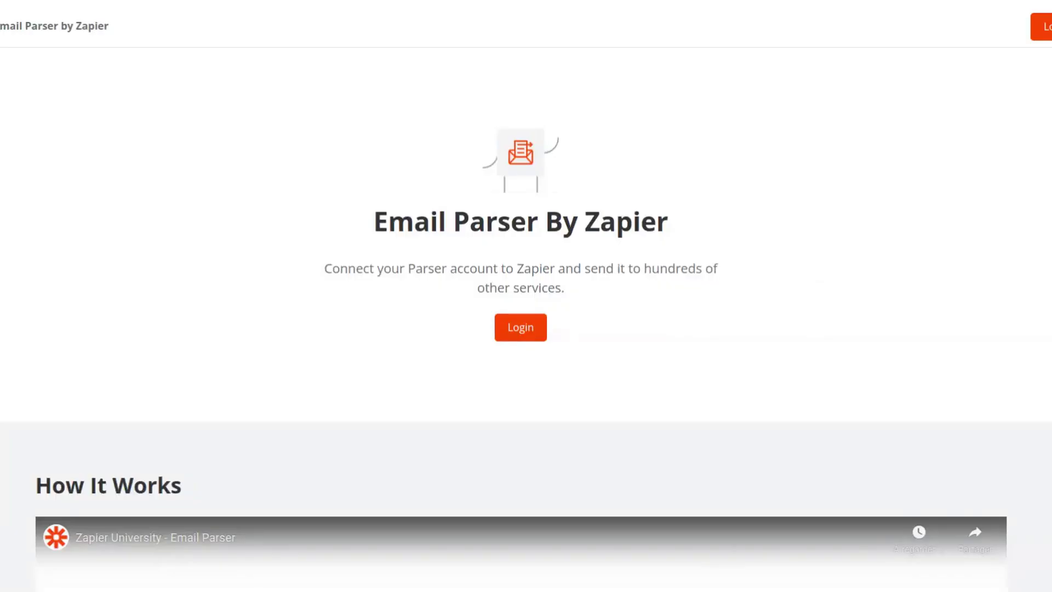
pyautogui.scroll(-8, 814, 267)
pyautogui.scroll(-8, 814, 266)
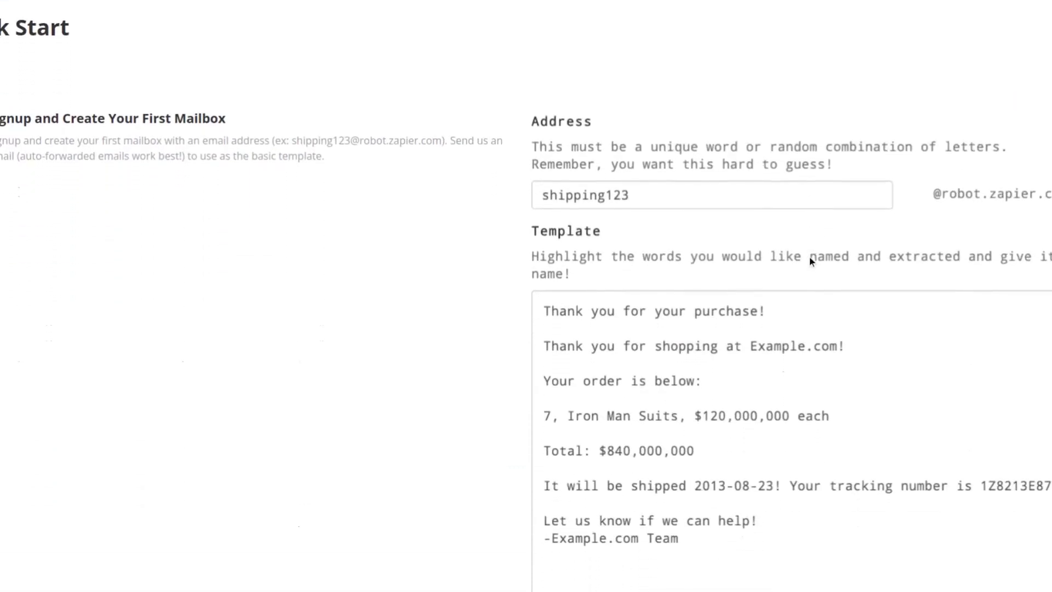
pyautogui.scroll(-9, 807, 254)
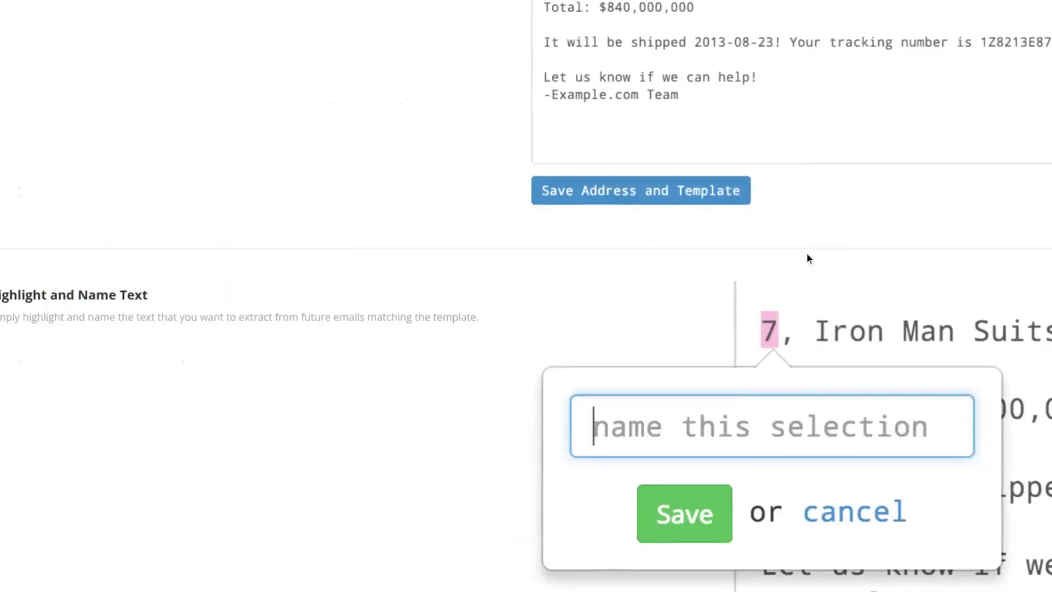
pyautogui.scroll(-2, 806, 255)
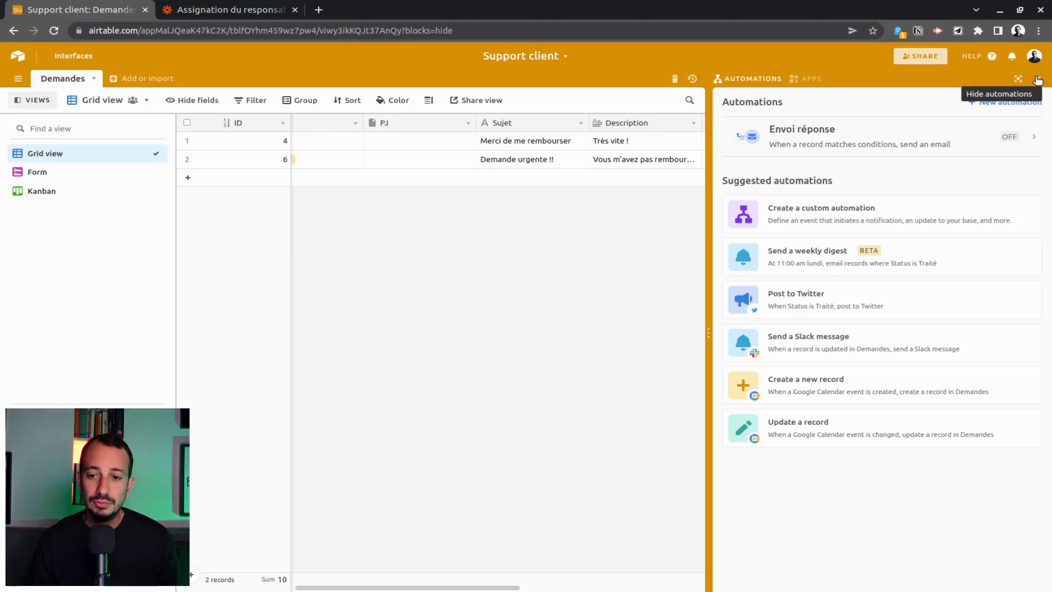
# Hide the automations panel and create a new empty table.
pyautogui.click(1037, 80)
pyautogui.click(132, 80)
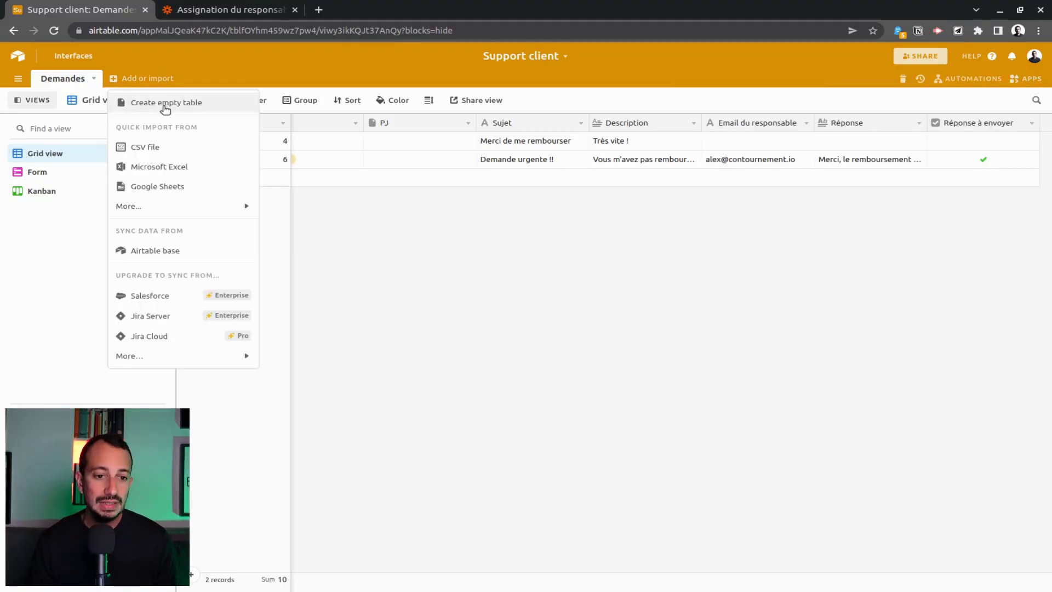
pyautogui.click(166, 104)
pyautogui.write('CV')
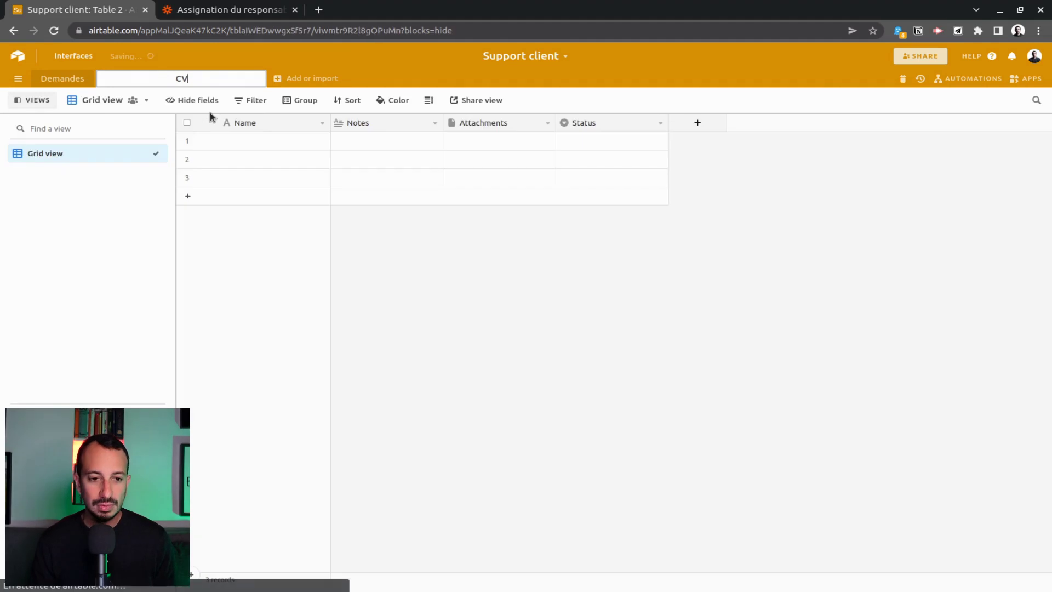
pyautogui.press('Escape')
# Delete Table 2, leaving Demandes as the only table.
pyautogui.click(125, 81)
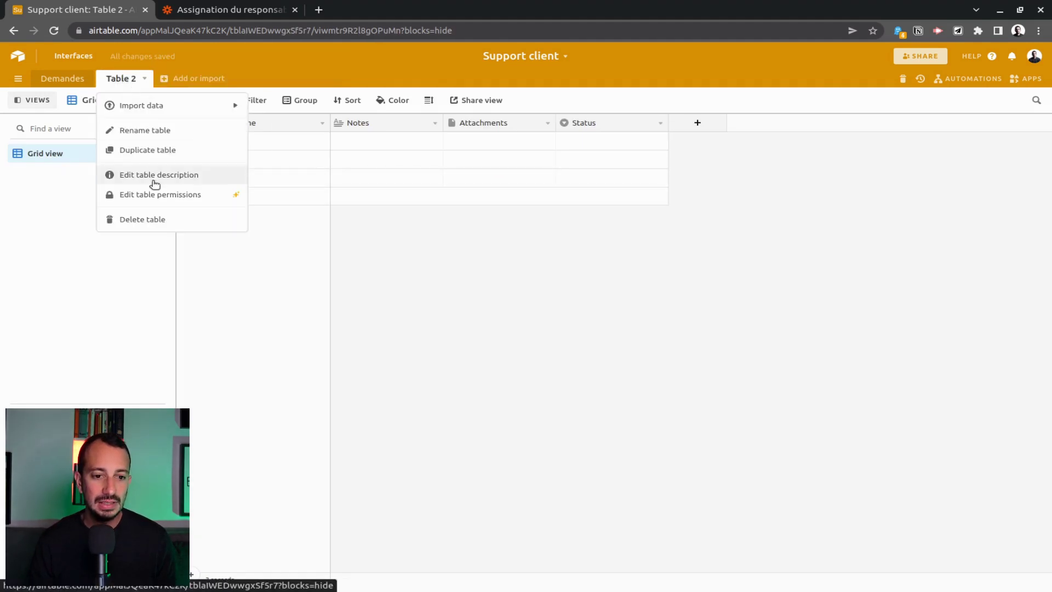
pyautogui.click(156, 219)
pyautogui.click(211, 163)
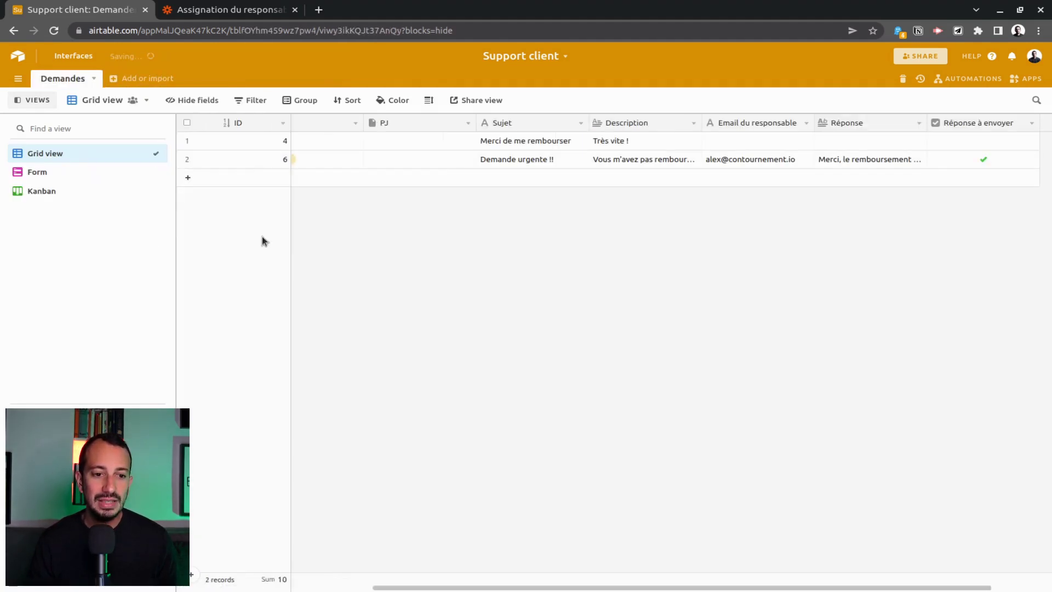
pyautogui.moveTo(433, 589); pyautogui.dragTo(241, 588)
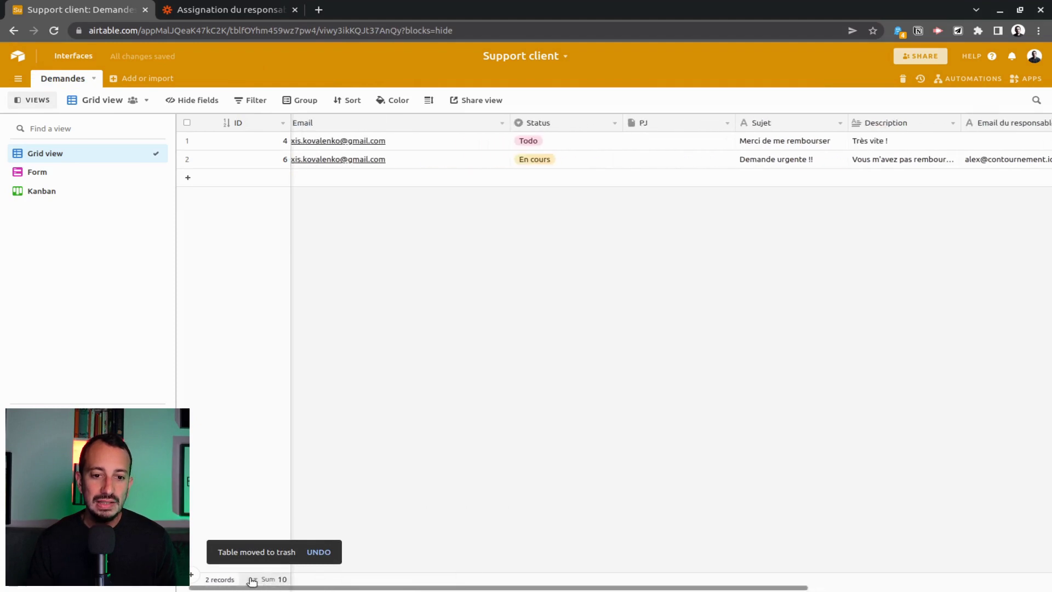
# Convert Email into a 'Contacts' field linking to a new Email table, then open it.
pyautogui.rightClick(458, 130)
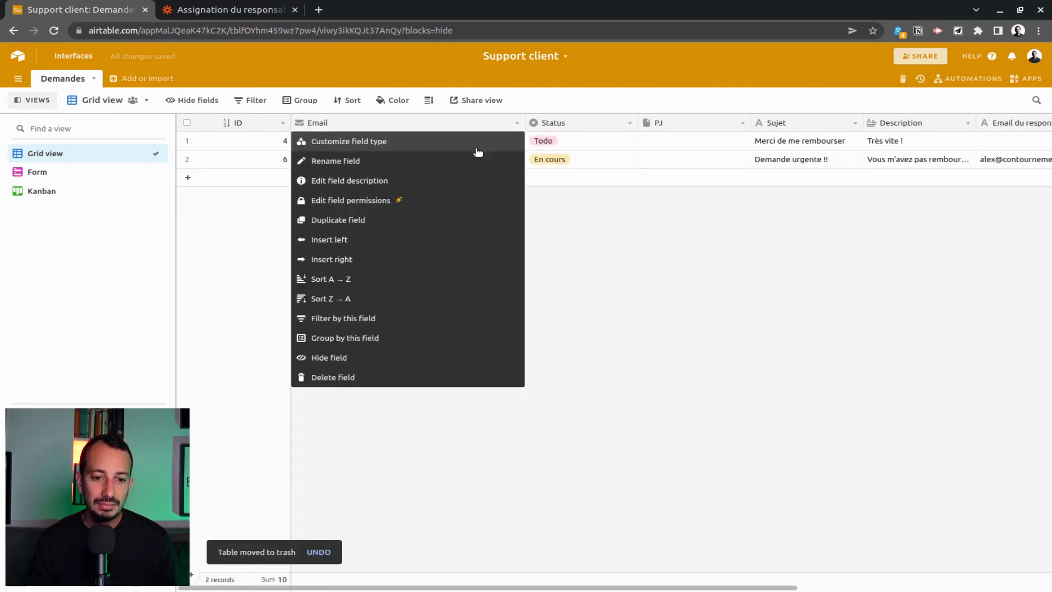
pyautogui.click(467, 141)
pyautogui.click(397, 179)
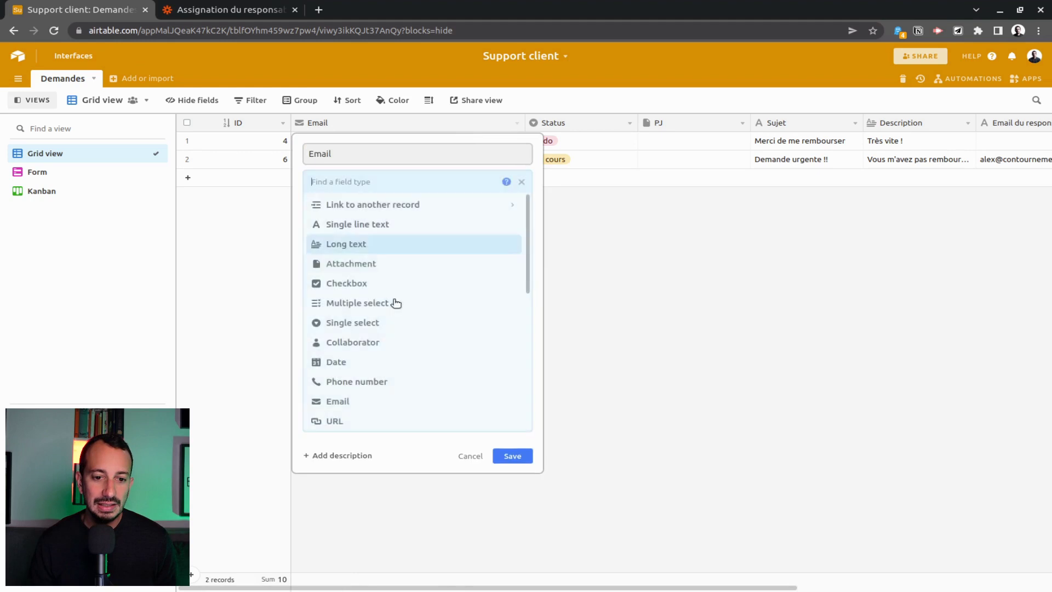
pyautogui.click(440, 208)
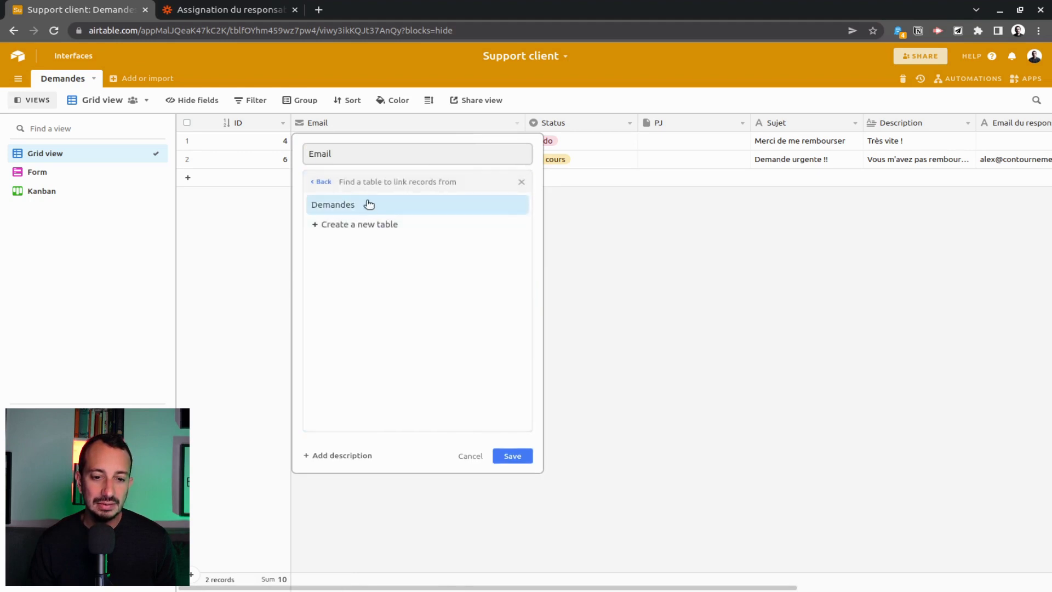
pyautogui.click(368, 232)
pyautogui.click(374, 154)
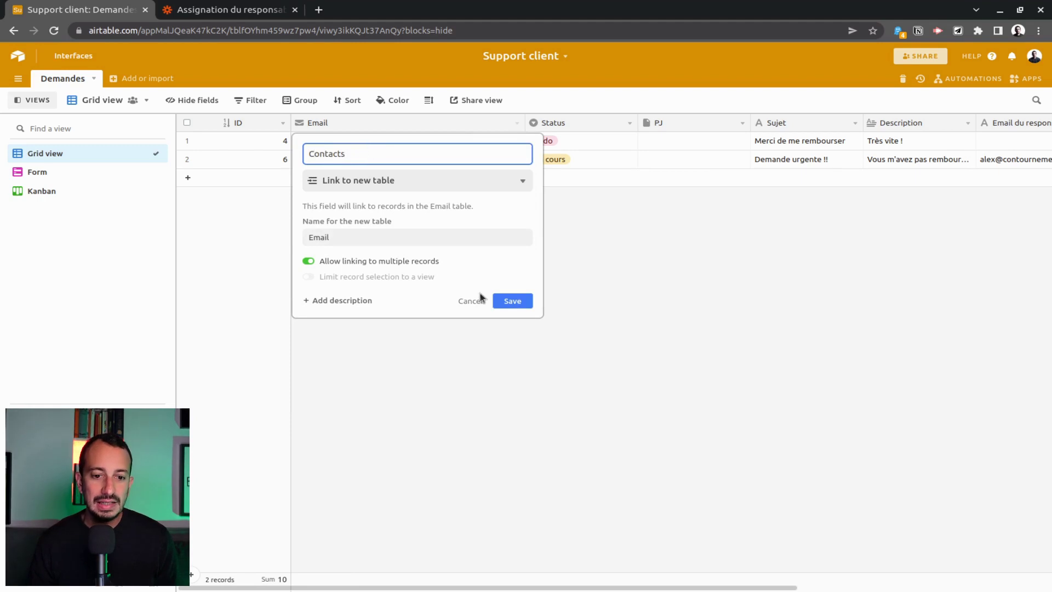
pyautogui.write('Contacts')
pyautogui.click(512, 301)
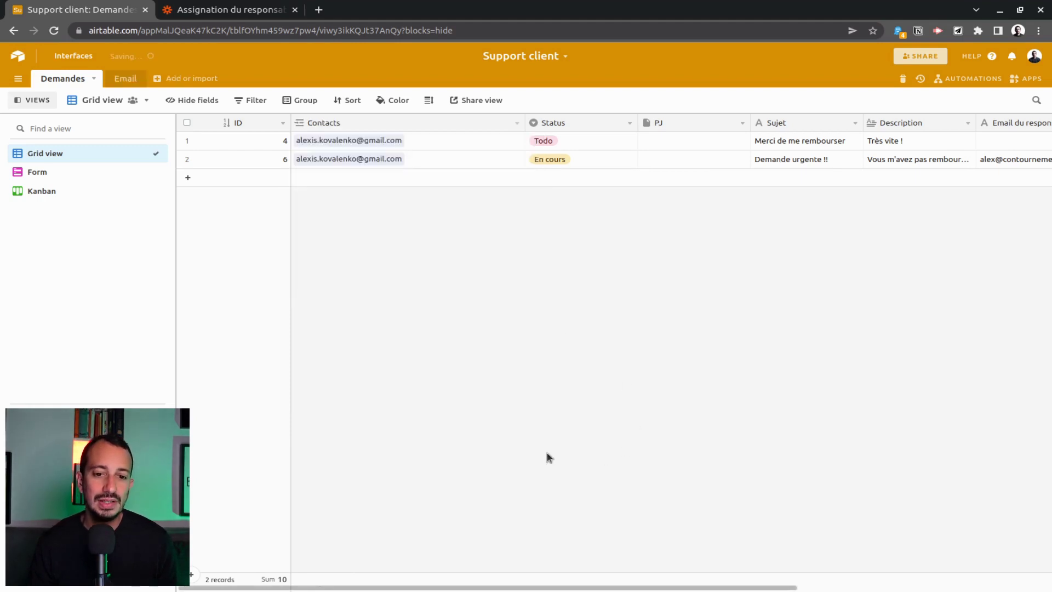
pyautogui.click(125, 78)
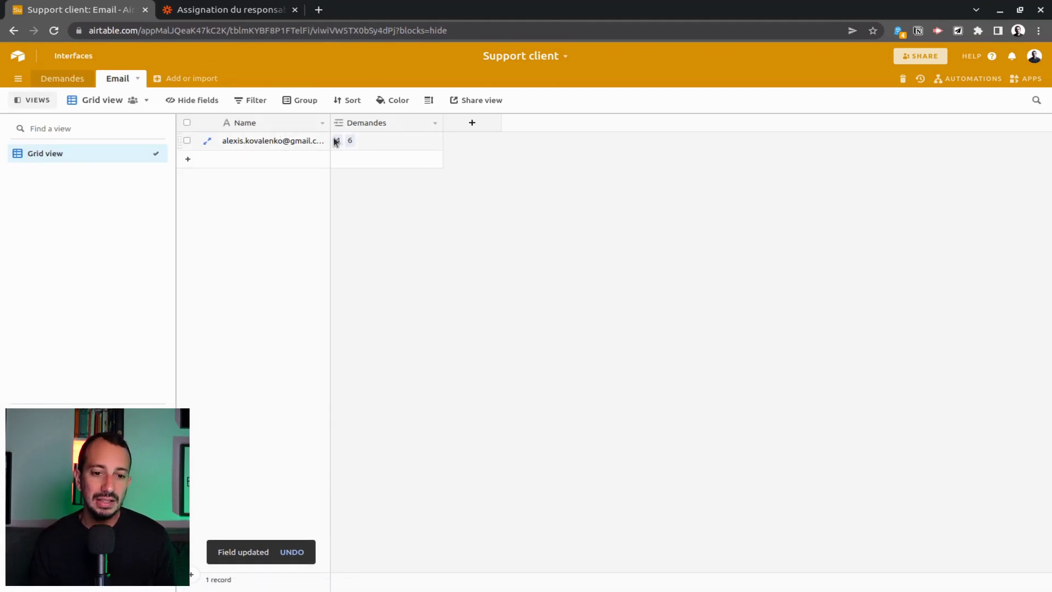
# Add a 'Description' field to the Email table and return to Demandes.
pyautogui.click(473, 123)
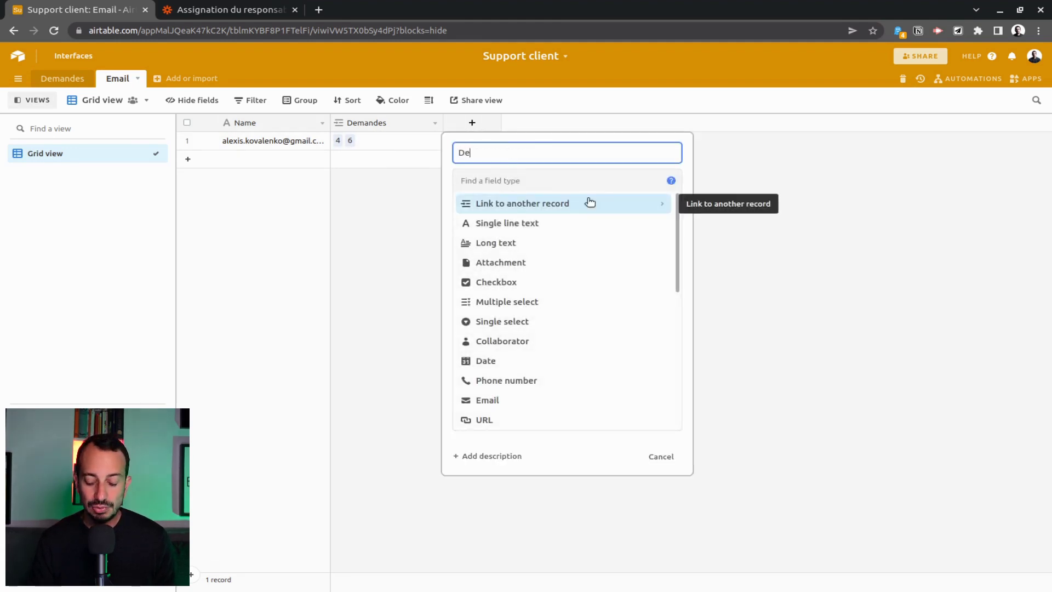
pyautogui.write('Description')
pyautogui.press('Return')
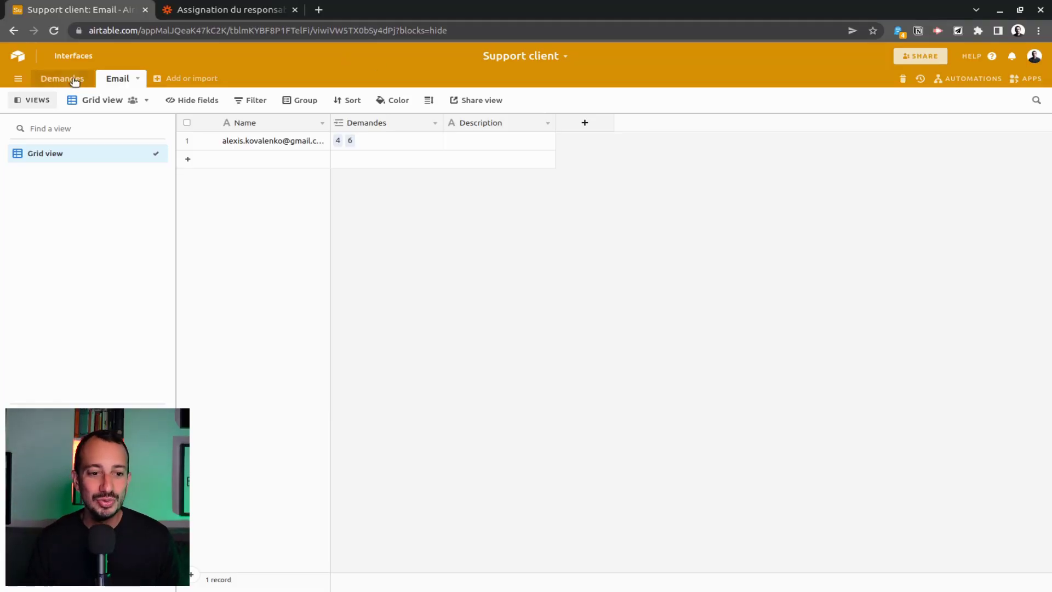
pyautogui.click(67, 79)
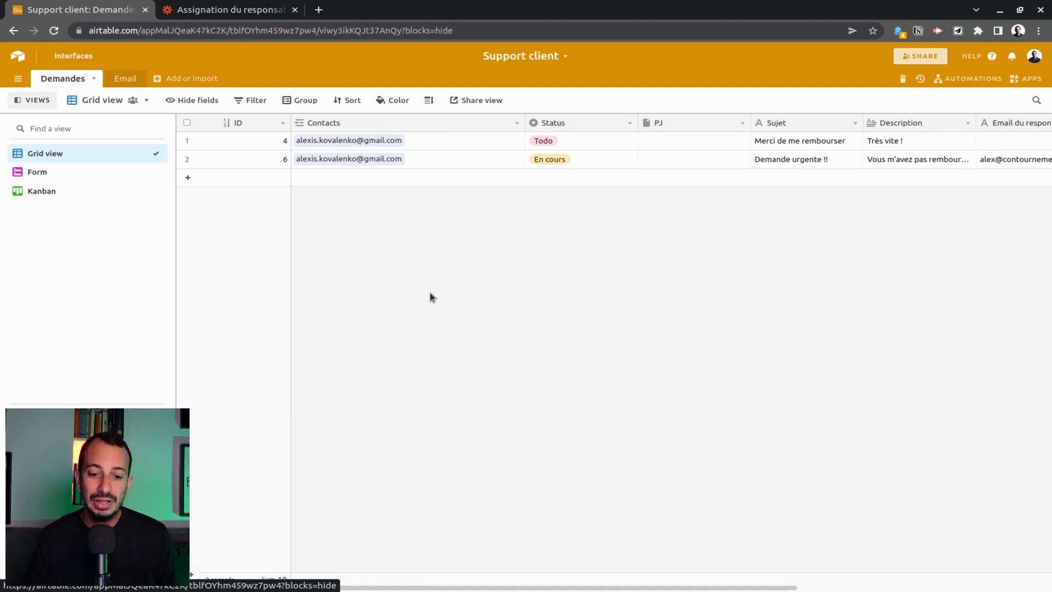
# Add a Created time field to Demandes showing each record's creation date and time.
pyautogui.hscroll(6, 603, 356)
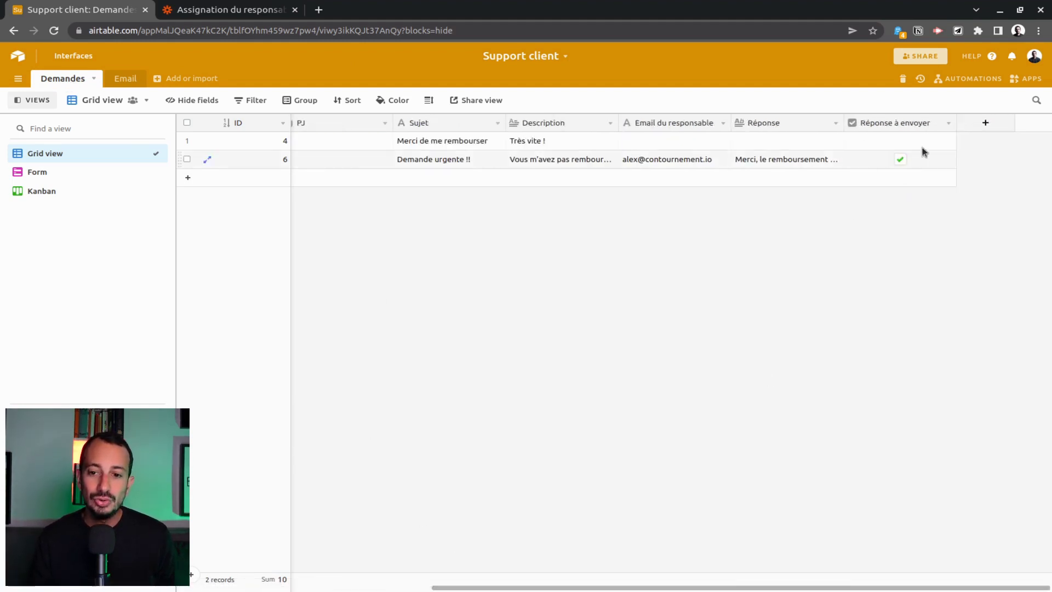
pyautogui.click(974, 128)
pyautogui.scroll(-5, 855, 362)
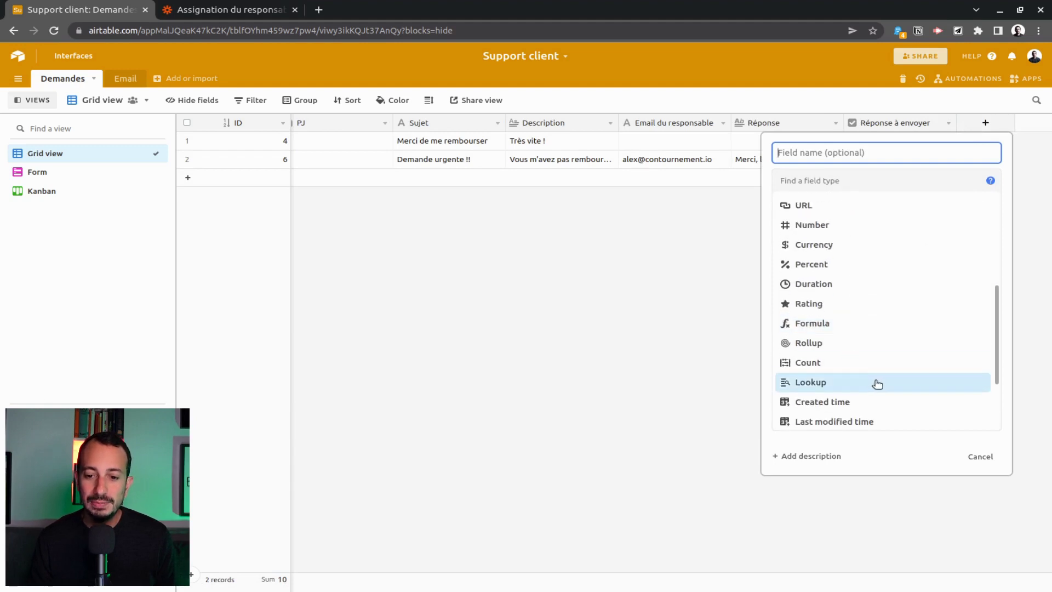
pyautogui.click(870, 301)
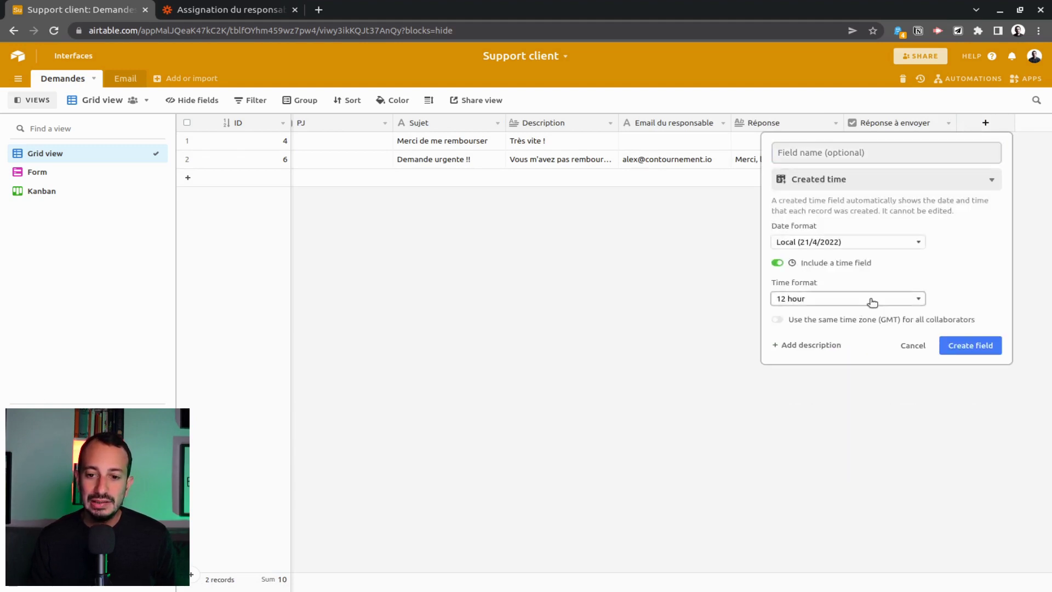
pyautogui.click(959, 345)
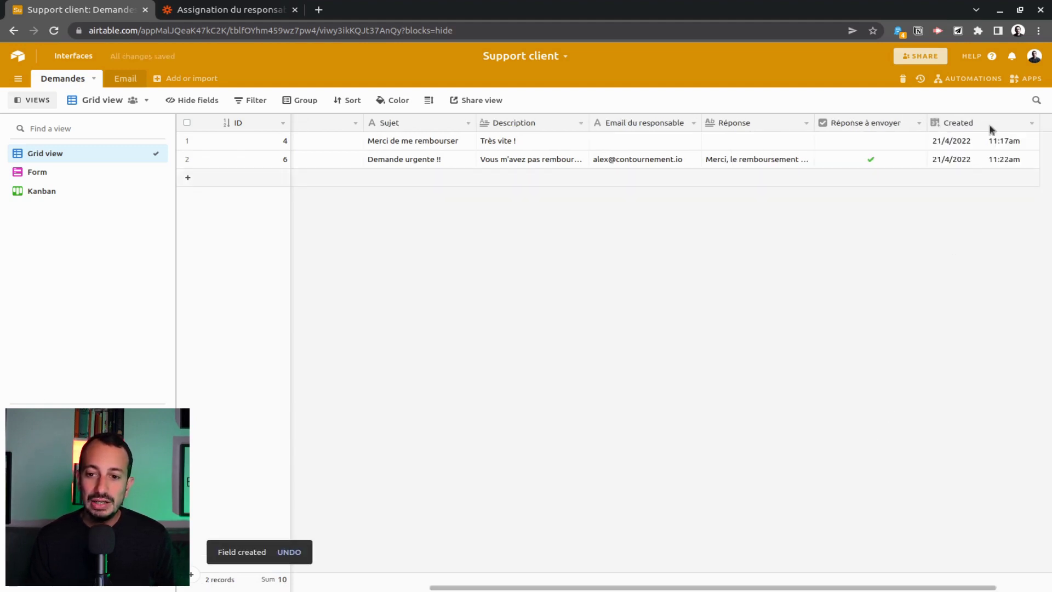